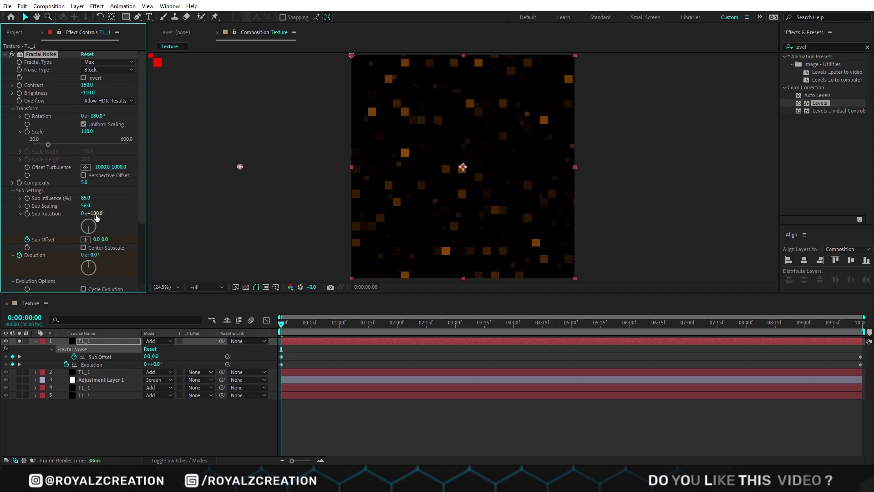
Set the Fractal Noise effect's Sub Influence to 90%, Sub Scaling to 45 and Complexity to 4.8.
type("90")
key("Return")
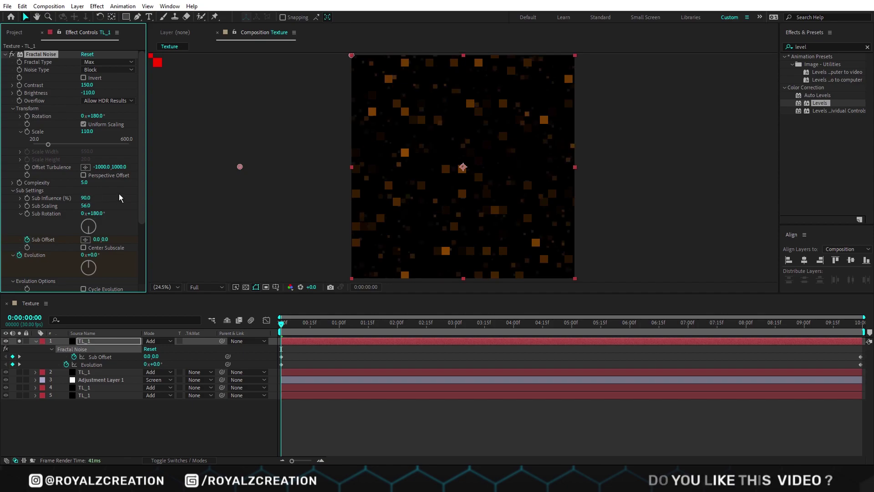
type("45")
key("Return")
left_click(85, 182)
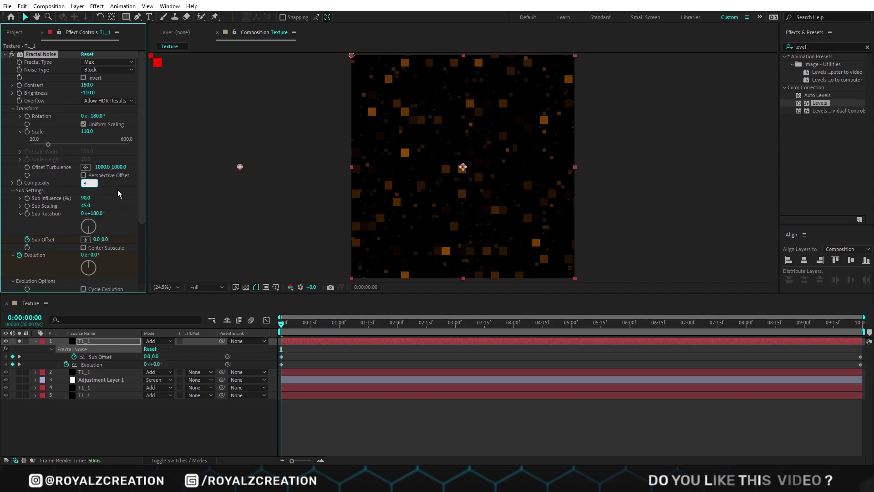
key("space")
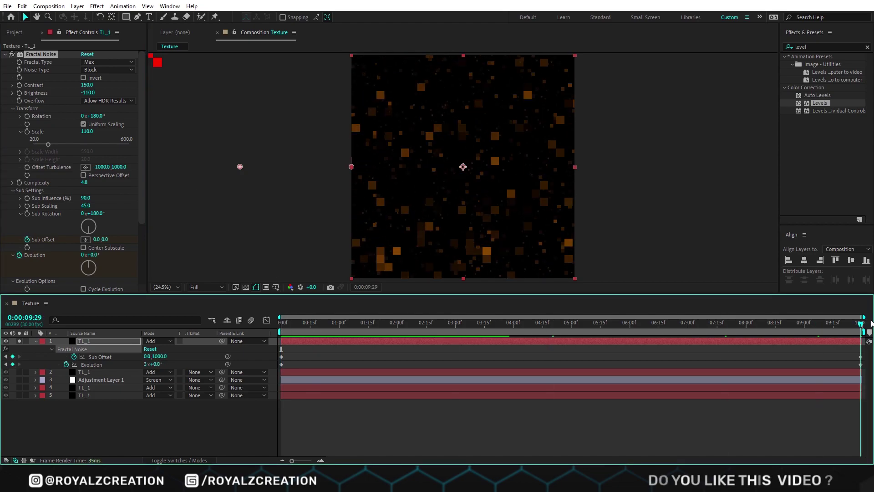
Turn off solo on the top TL_1 layer, go back to the first frame and save the project.
left_click(19, 341)
left_click_drag(307, 324, 278, 324)
left_click(110, 341)
key("ctrl+s")
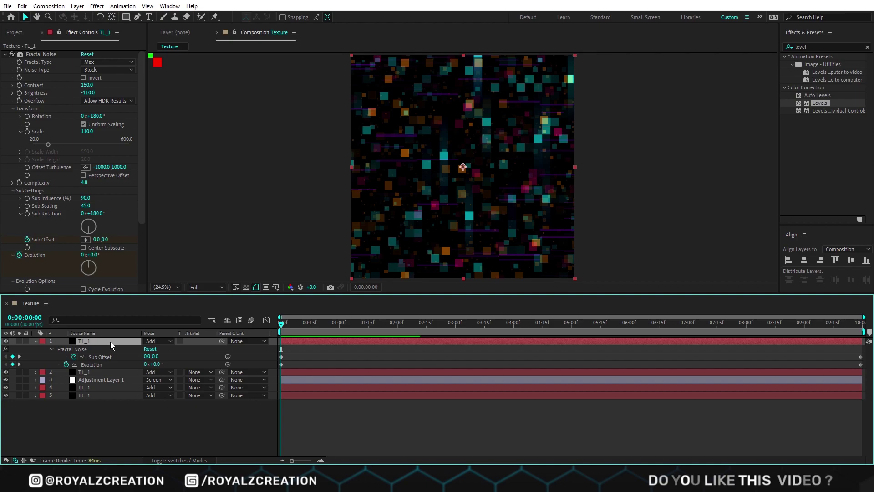
Duplicate the top TL_1 layer as a soloed copy and set the copy's Fractal Noise Brightness to -125.
key("ctrl+d")
left_click(19, 341)
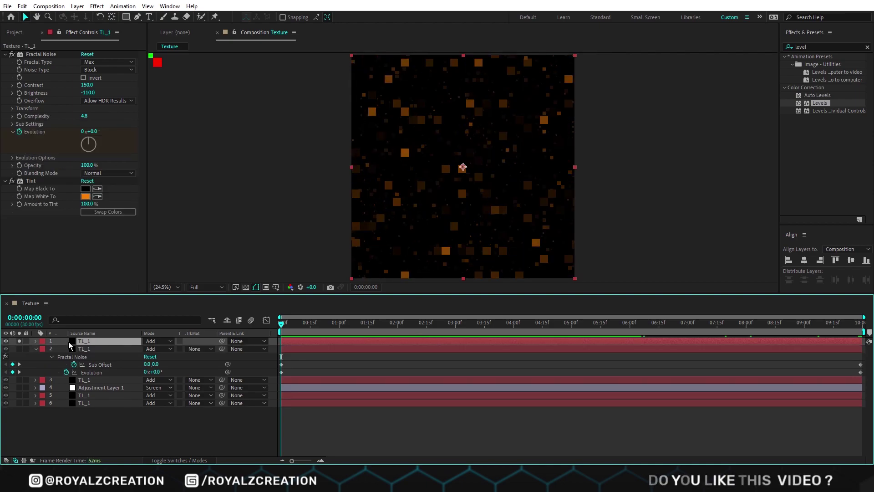
key("u")
left_click(89, 93)
type("-125")
key("Return")
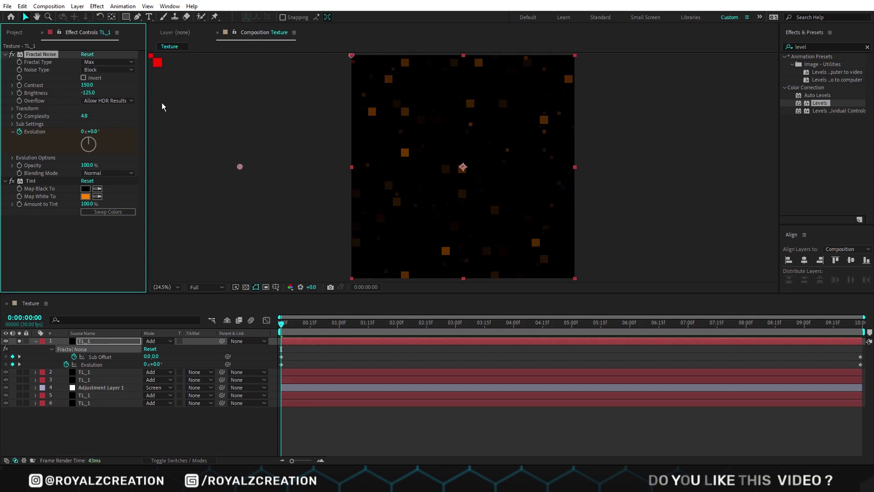
Change the Tint effect's Map White To colour to magenta and set the Fractal Noise Scale to 8.
left_click(85, 196)
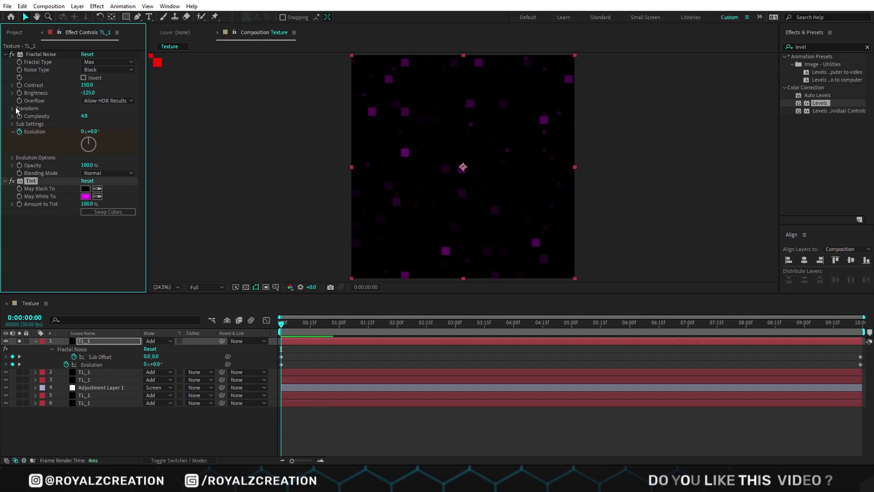
left_click(14, 109)
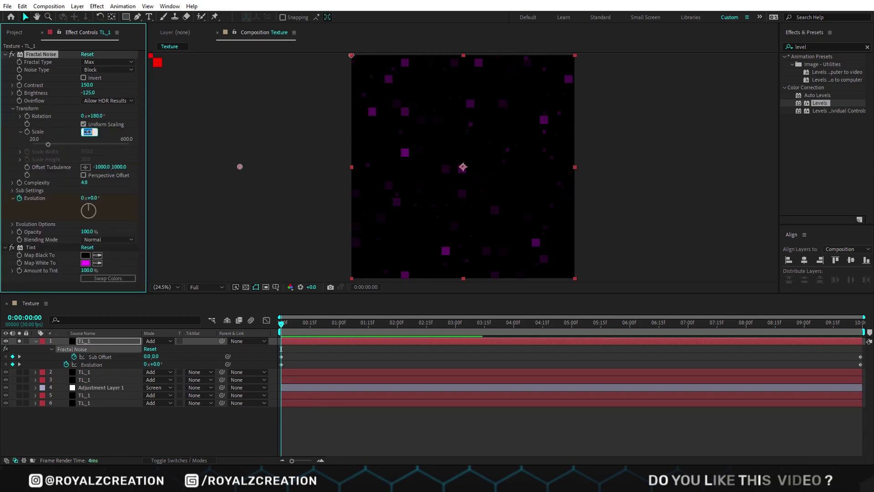
key("Return")
Apply a Glow effect to the magenta layer with Threshold 0%, Radius 30 and Intensity 2.5.
left_click(825, 48)
type("glow")
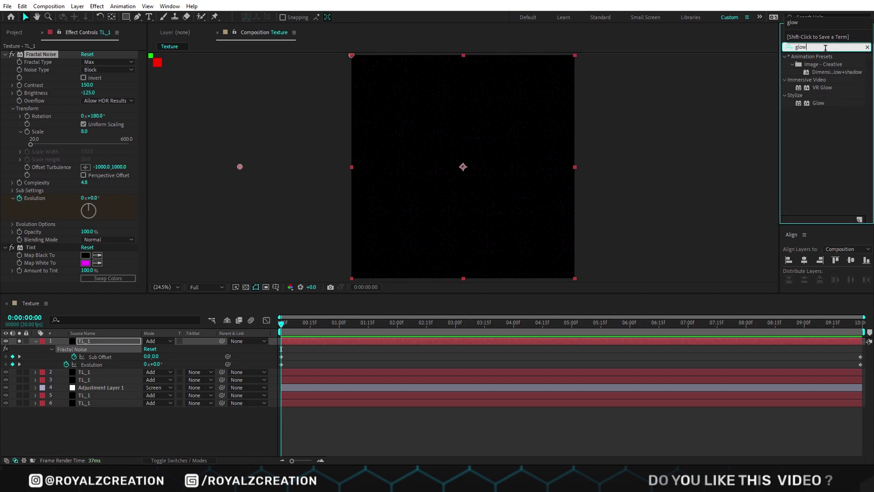
double_click(819, 104)
left_click(86, 177)
type("0")
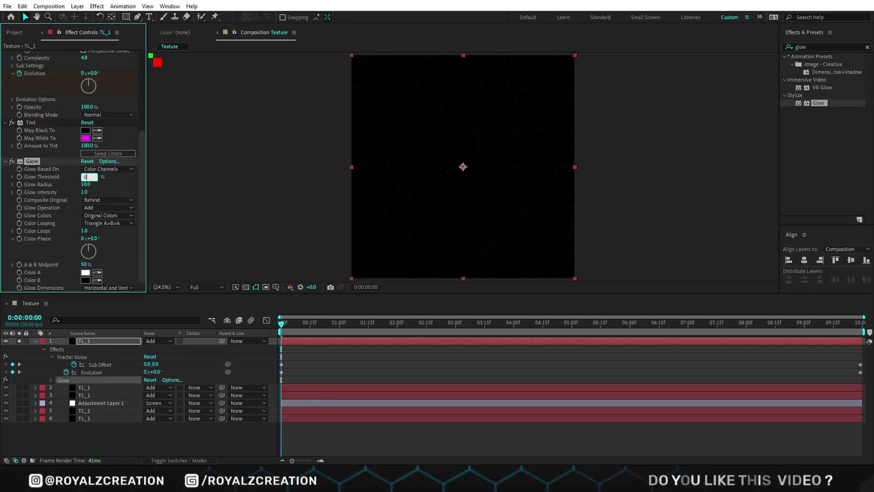
left_click(112, 177)
left_click(87, 185)
type("30")
key("Tab")
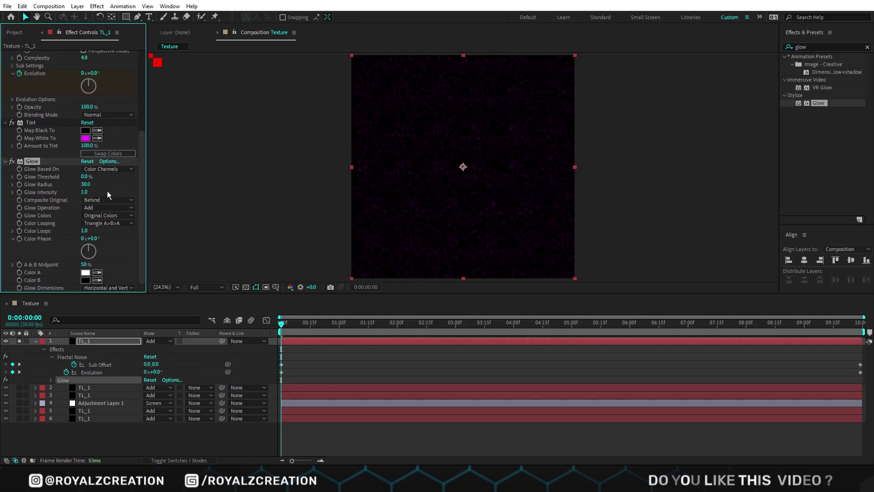
type("2.5")
key("Return")
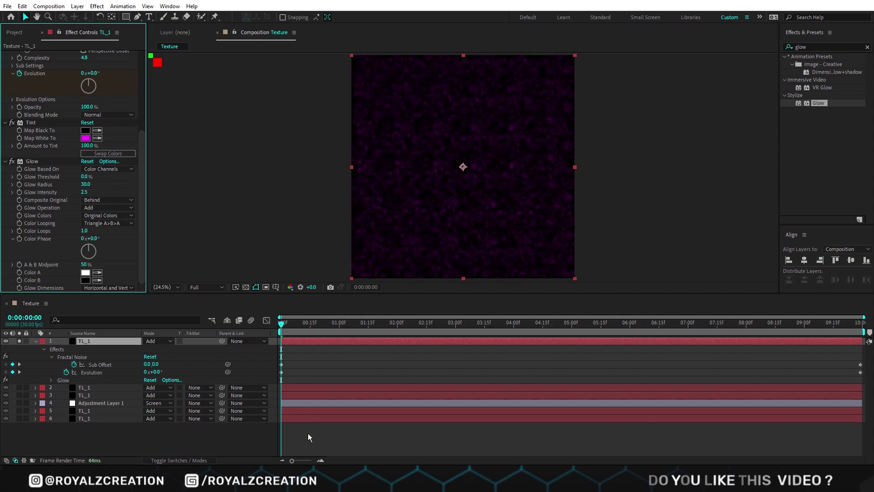
Duplicate the glowing magenta layer and set the copy's Fractal Type to Subscale and Scale to 500.
left_click(304, 437)
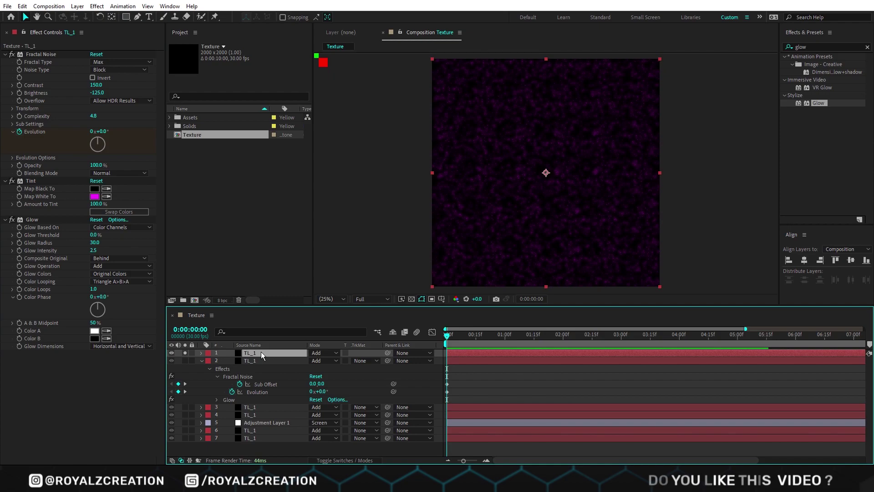
left_click(105, 62)
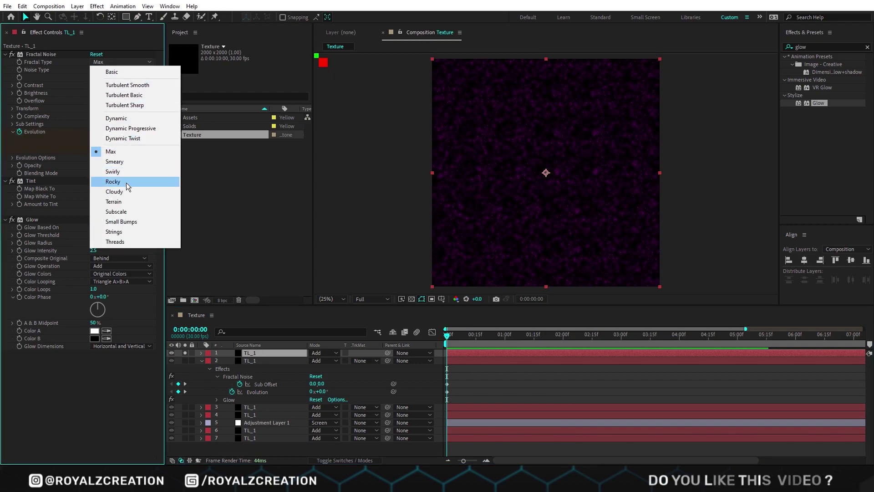
left_click(118, 211)
left_click(12, 108)
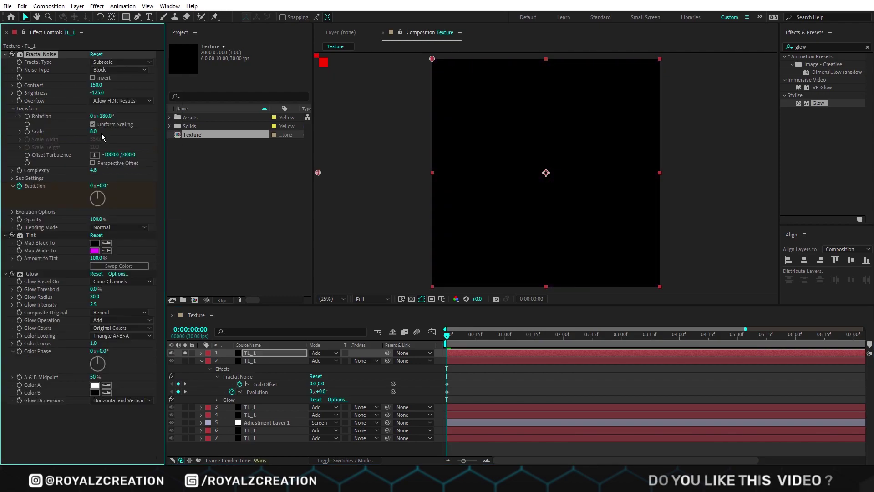
left_click(93, 131)
type("500")
key("Return")
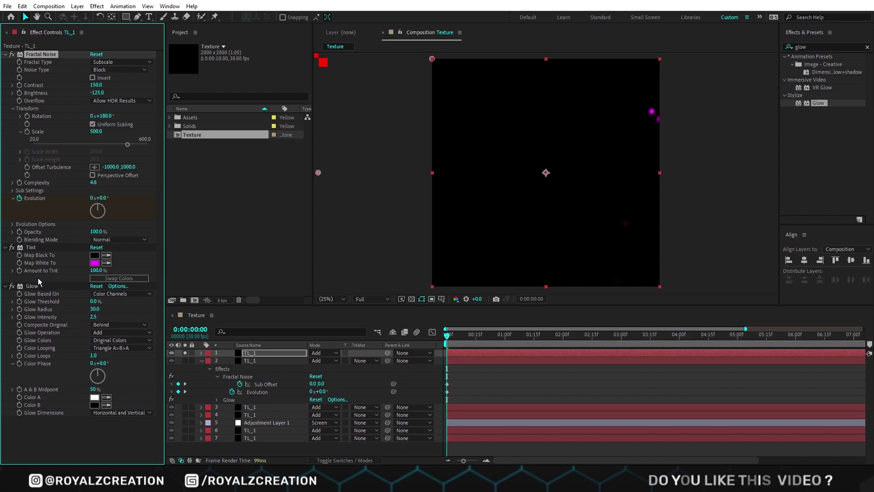
Remove the Glow effect from the copy and set its Fractal Noise Contrast to 30 and Brightness to -40.
left_click(32, 286)
key("Delete")
left_click(97, 85)
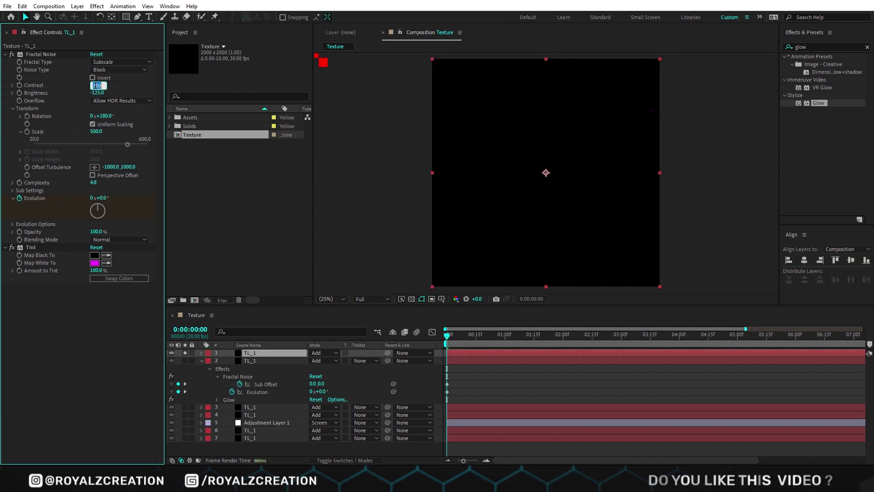
type("30")
left_click(116, 88)
left_click(95, 92)
type("-40")
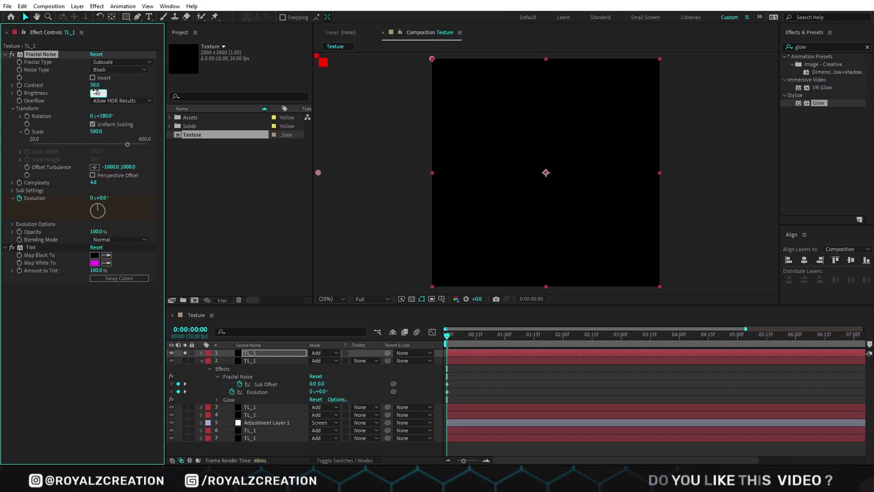
key("Return")
Remove the Tint effect and set the Fractal Noise Complexity to 1.5.
left_click(63, 247)
key("Delete")
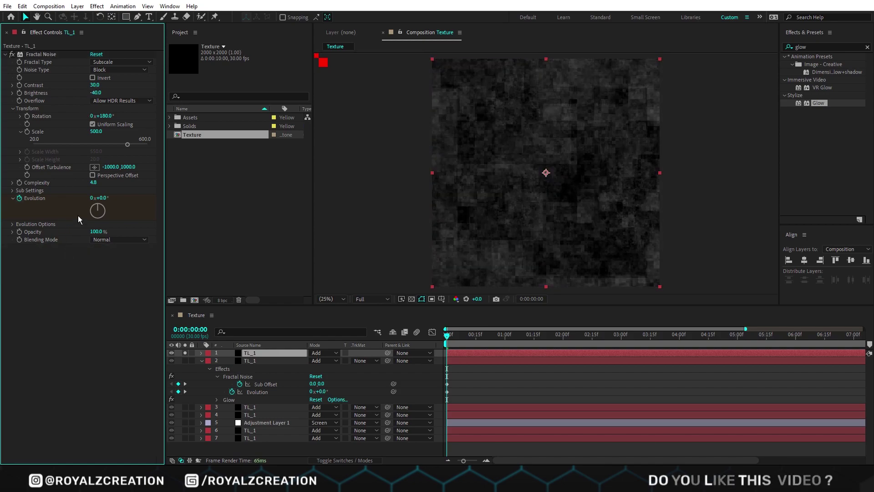
type("1.5")
key("Return")
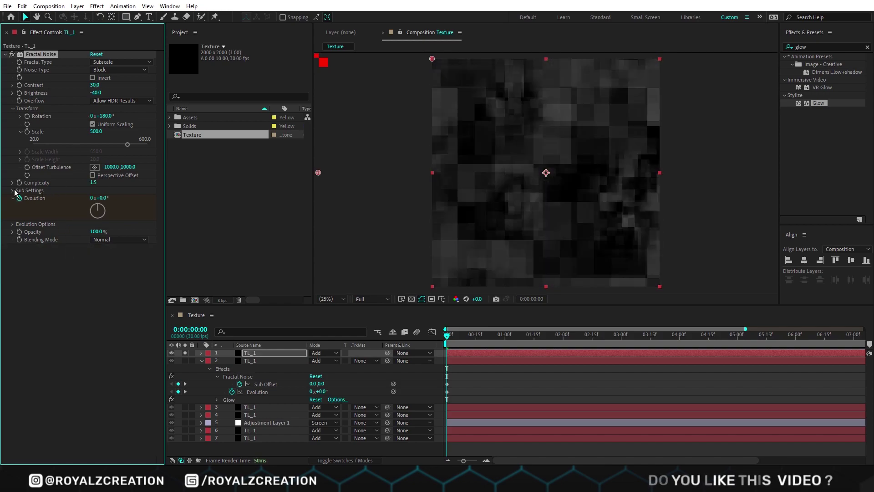
Set the Evolution keyframe at the last frame to 4 revolutions and return to the first frame.
left_click(13, 191)
left_click_drag(458, 338, 869, 341)
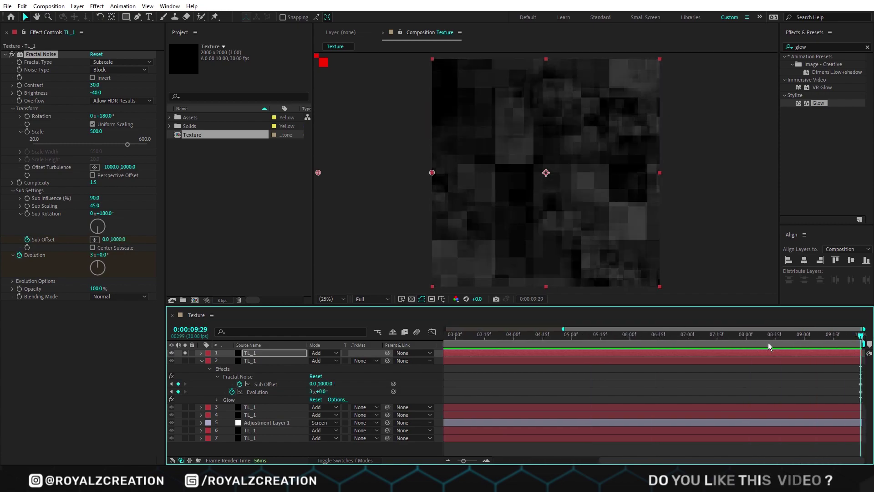
left_click(93, 255)
key("Return")
left_click_drag(495, 336, 343, 340)
Set the Fractal Noise Overflow to Wrap Back and invert the noise.
left_click(134, 101)
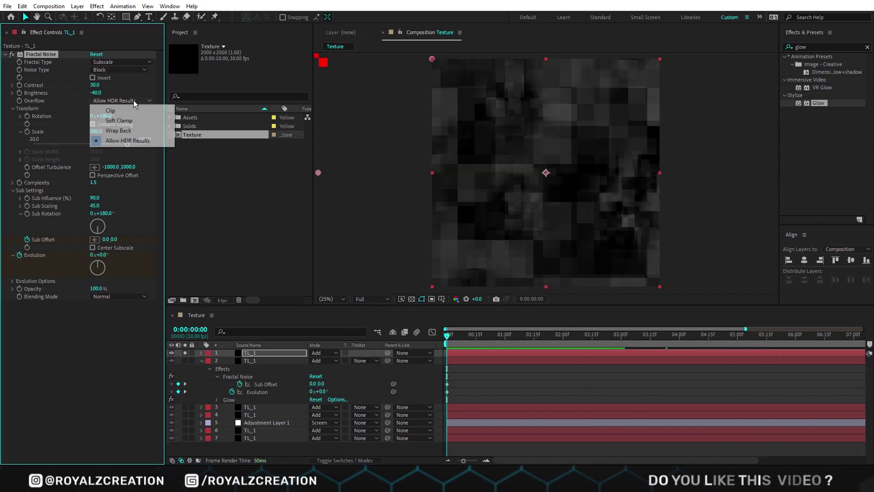
left_click(119, 131)
left_click(92, 78)
Apply the Find Edges effect to the top layer and turn on its Invert option.
left_click(826, 46)
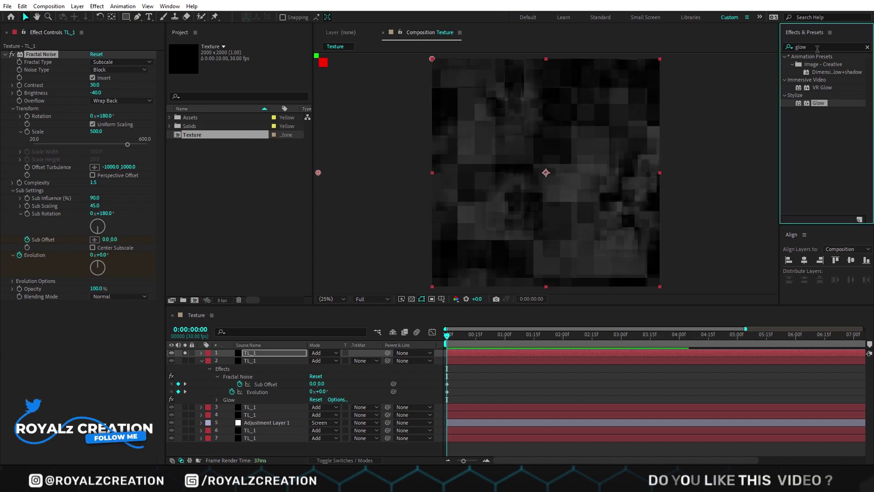
type("find e")
double_click(824, 64)
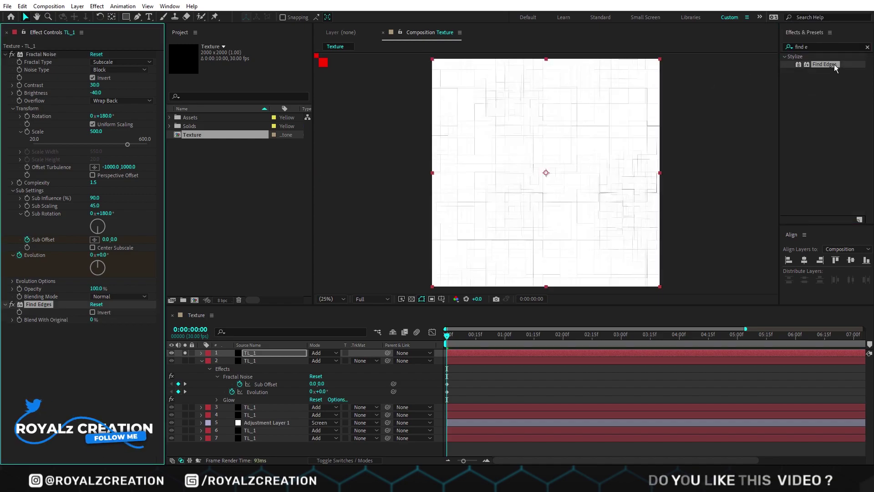
left_click(93, 312)
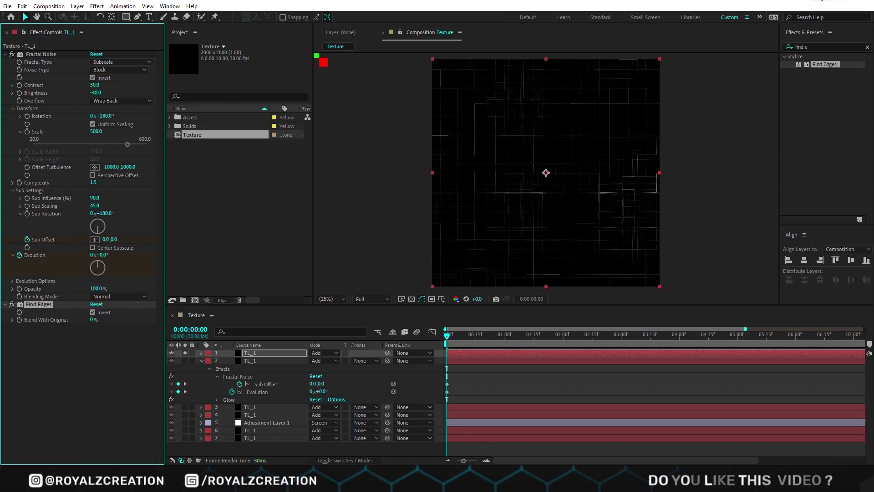
Apply the Tritone effect with blue midtones to the top layer and go to the last frame.
left_click(824, 46)
type("trit")
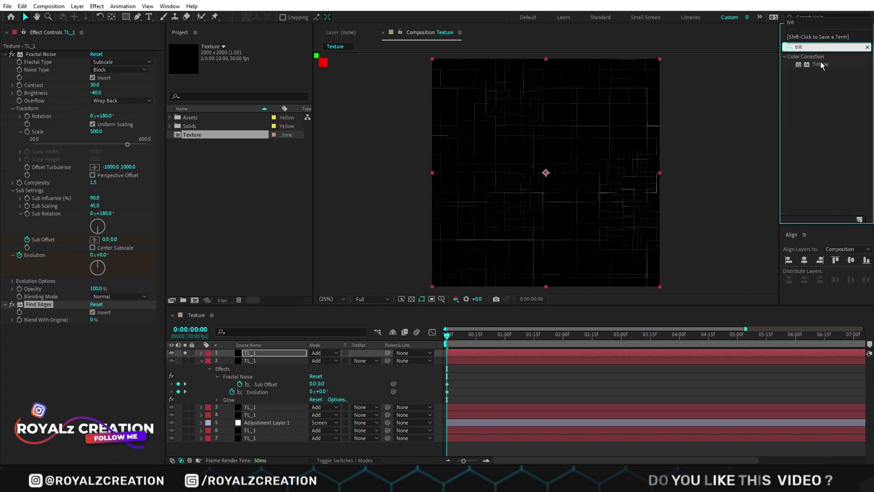
double_click(821, 65)
left_click_drag(447, 337, 849, 348)
key("minus")
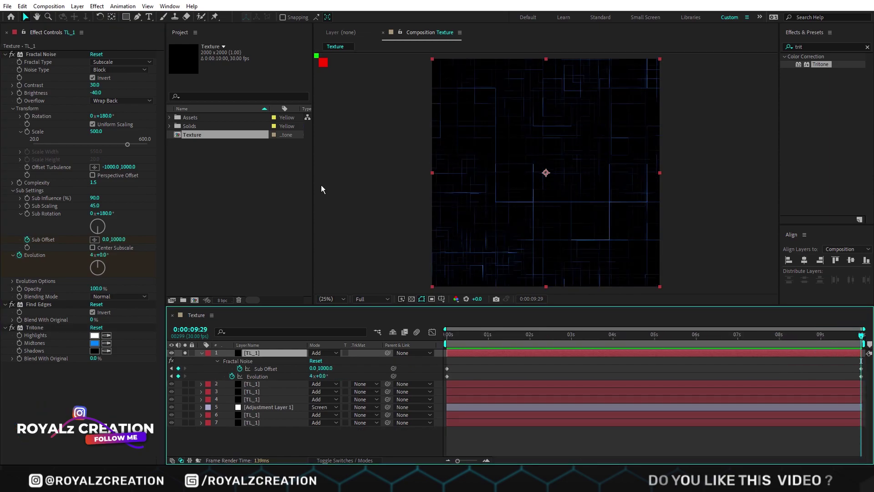
Set the Fractal Noise Rotation to 0° and enable Perspective Offset.
left_click(103, 116)
type("0")
key("Return")
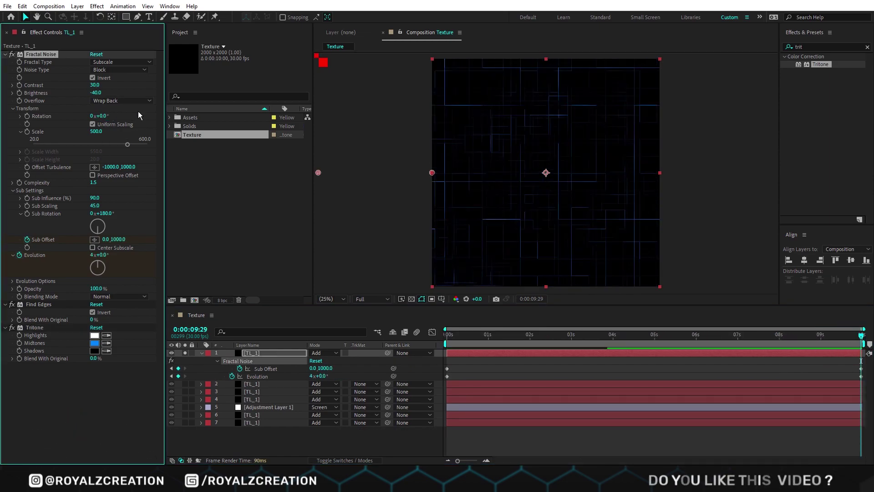
left_click(92, 175)
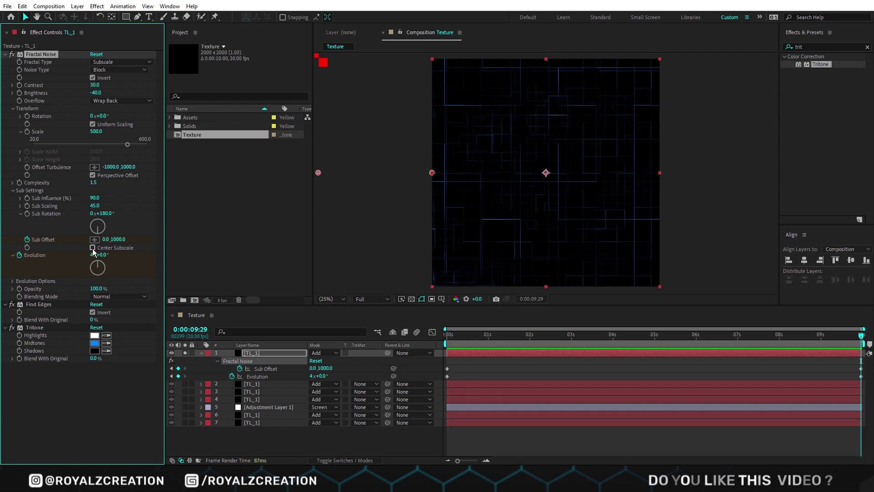
Duplicate the blue line layer, unsolo the original and change the copy's Tritone midtones to turquoise.
left_click(271, 353)
key("ctrl+d")
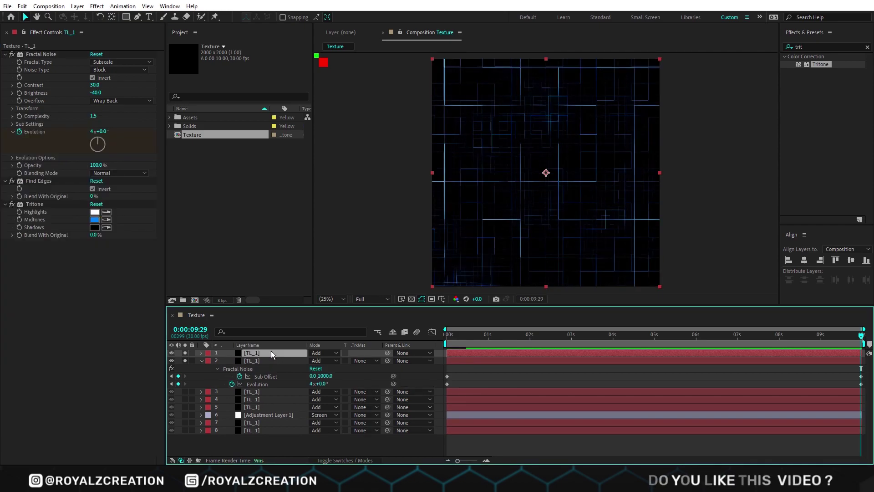
left_click(185, 360)
left_click(95, 220)
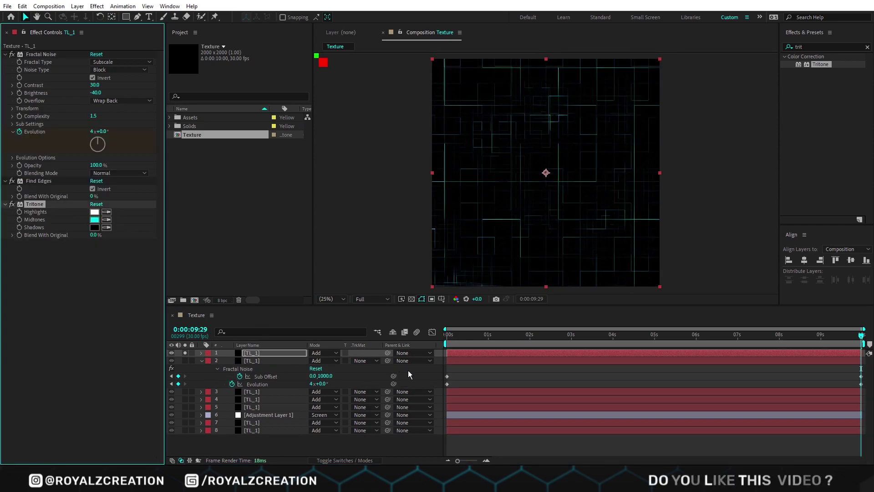
Preview the line animation from the first frame, comparing the turquoise copy with and without the blue original.
left_click_drag(475, 339, 426, 338)
key("space")
left_click(185, 360)
left_click(185, 360)
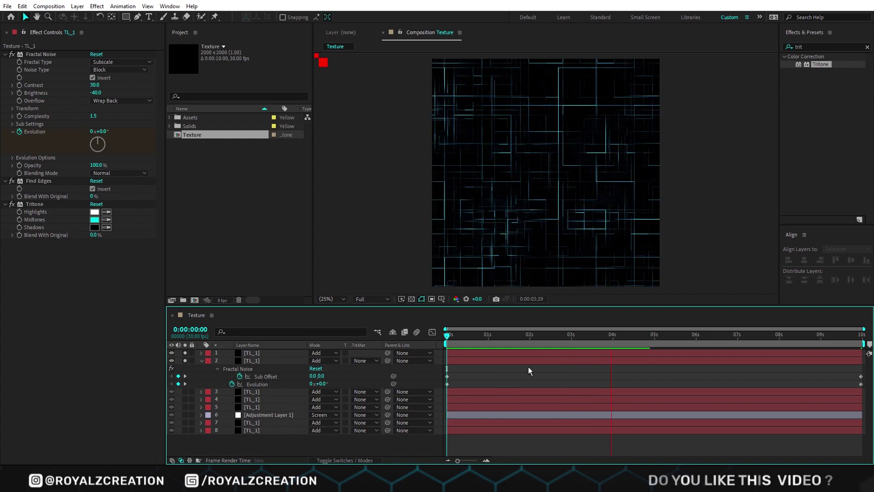
left_click(184, 360)
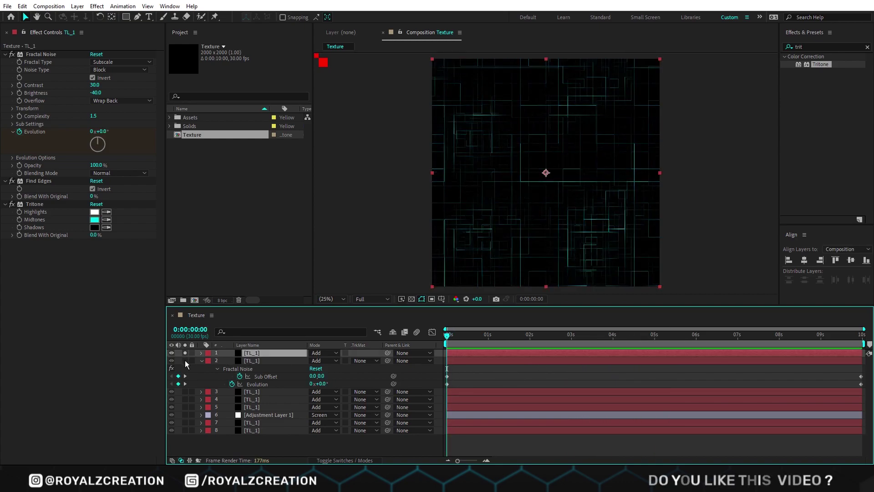
Set the top layer's blending mode to Screen, show all layers together and select the magenta glow layer.
left_click(322, 353)
left_click(363, 183)
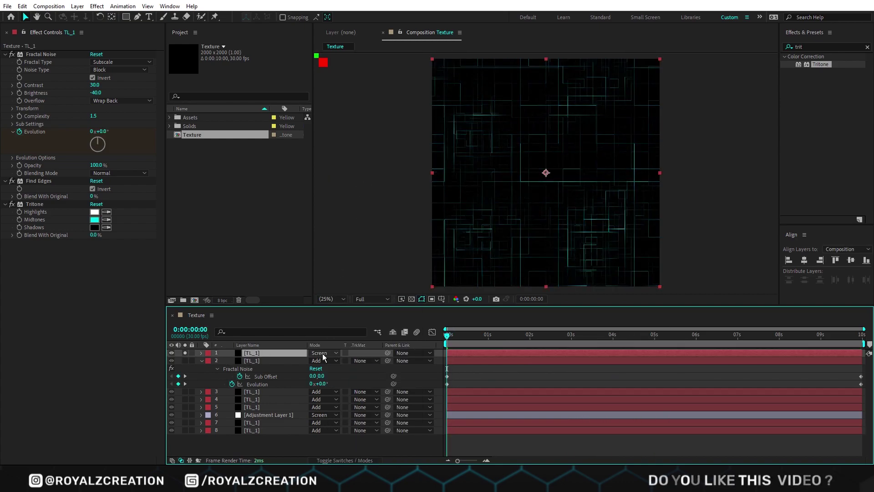
left_click(218, 390)
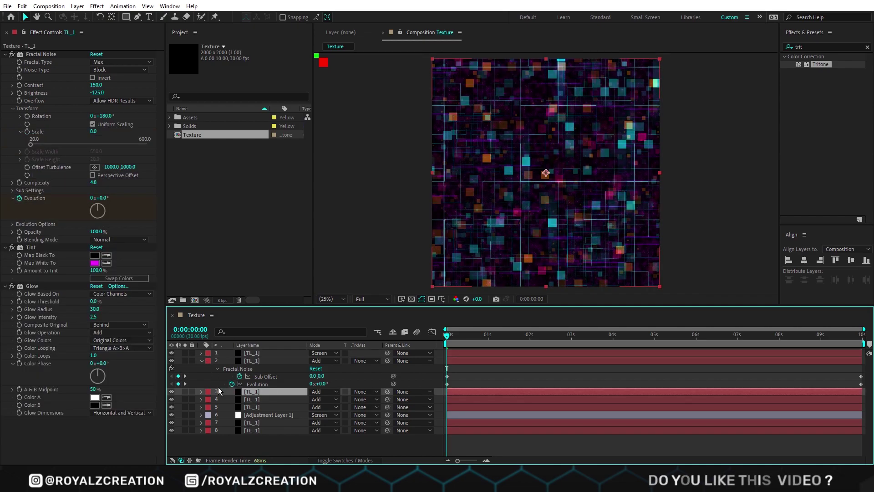
Duplicate the magenta glow layer, move the copy to the top, solo only it and change its Tint white mapping to light blue.
left_click(184, 392)
key("ctrl+d")
left_click_drag(272, 392, 262, 351)
left_click(183, 400)
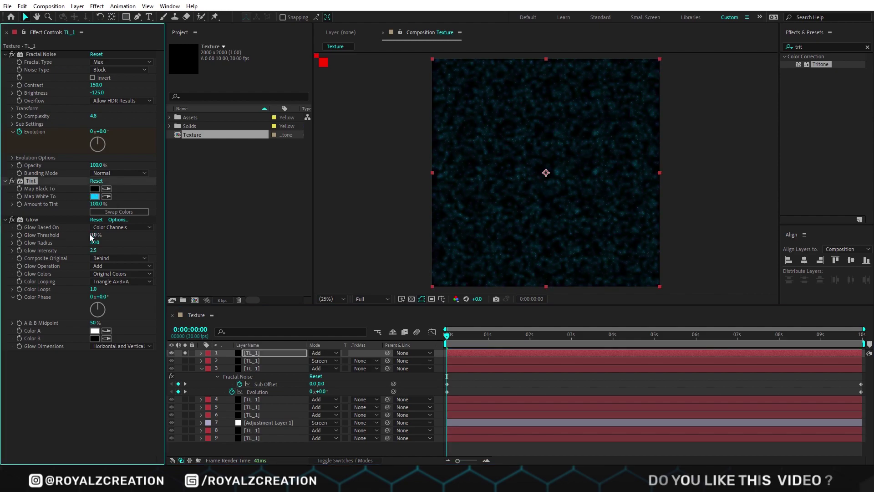
Set the light blue copy's Glow Threshold to 20% and Glow Radius to 20.
left_click(94, 235)
type("20")
key("Return")
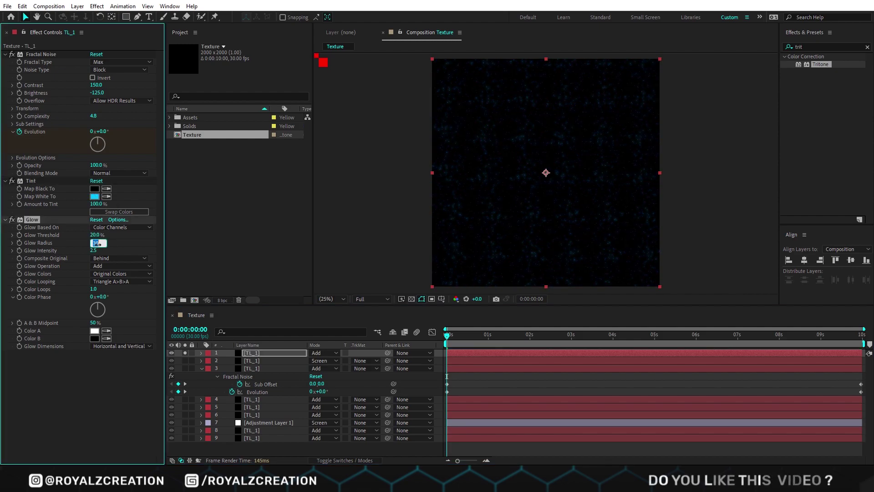
key("Return")
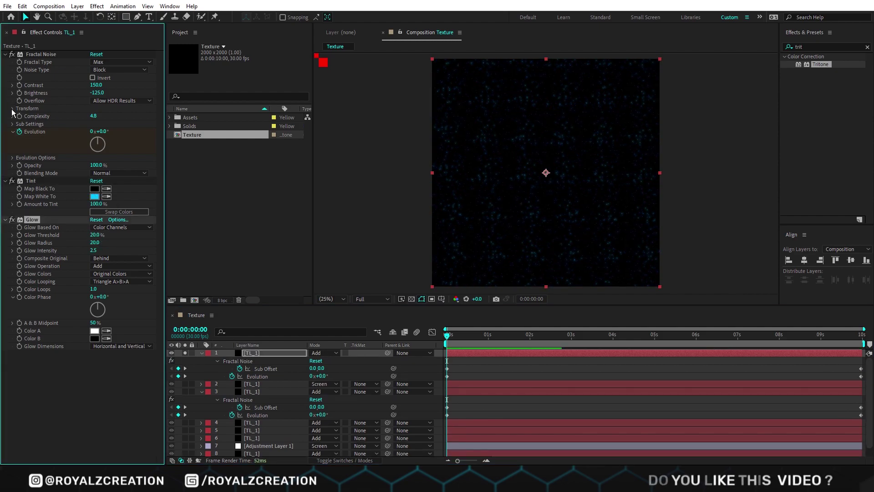
Set the light blue layer's Fractal Noise Scale to 10 in its Transform settings.
left_click(12, 109)
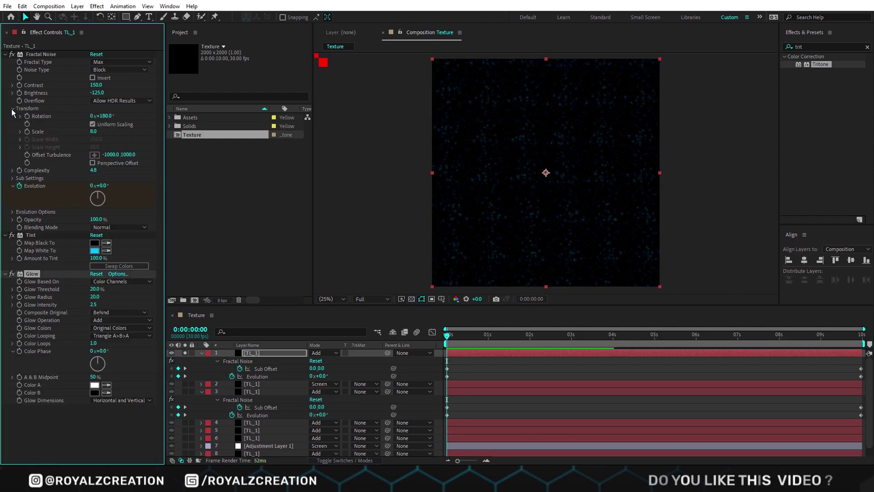
left_click(93, 132)
type("10")
key("Return")
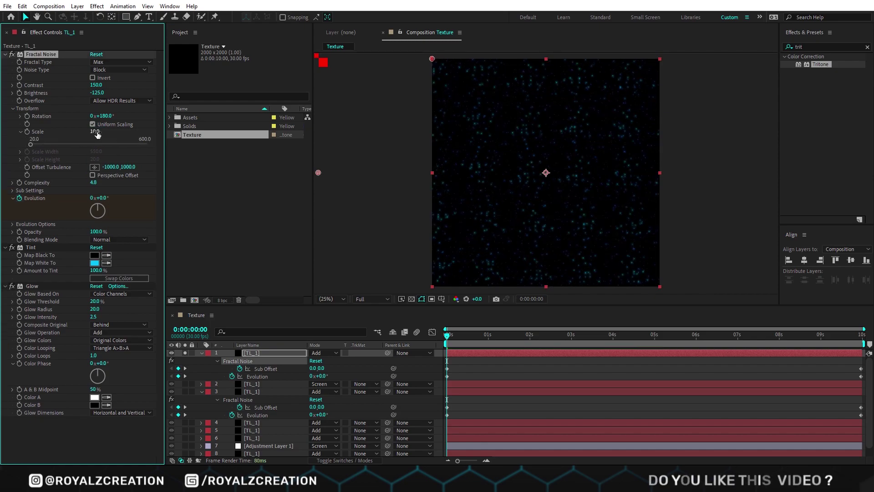
Keyframe the horizontal Offset Turbulence from -940 at the first frame to -350 at the last frame.
left_click(108, 167)
key("Return")
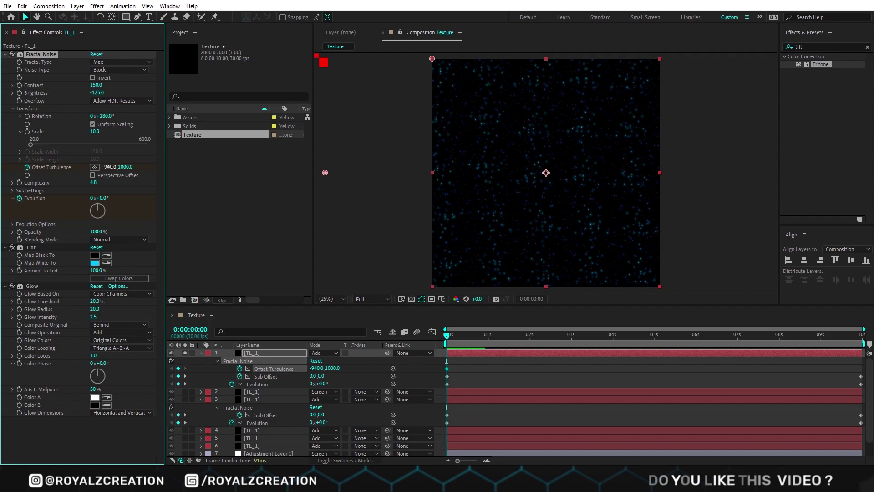
left_click_drag(458, 344, 862, 335)
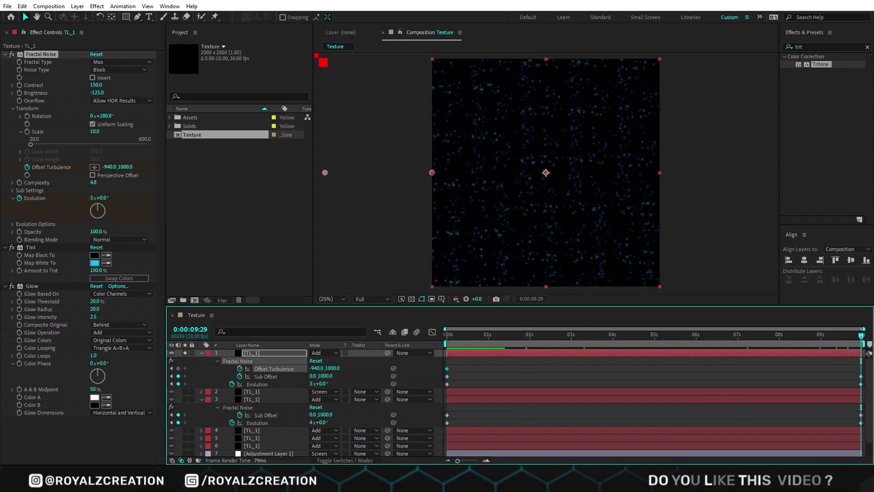
left_click(109, 167)
type("-350")
key("Return")
Enable Perspective Offset, reveal the Sub Settings and preview the light blue particles from the first frame.
left_click(92, 175)
left_click(12, 190)
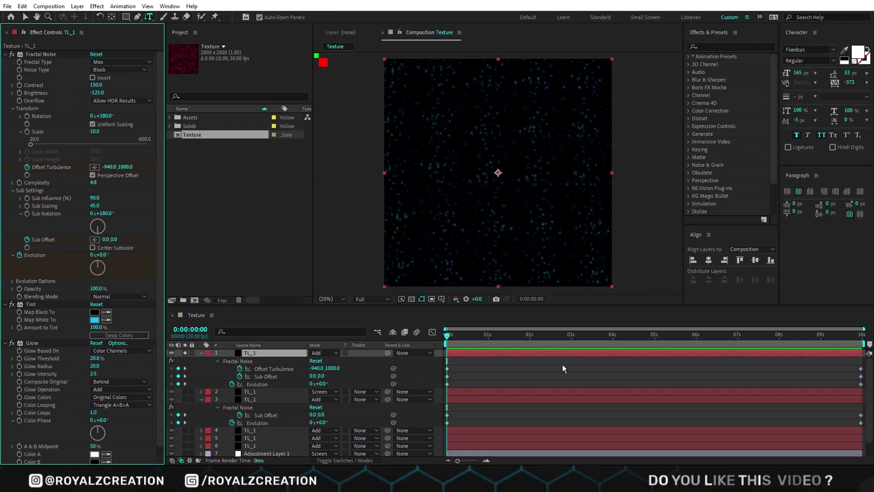
left_click(473, 374)
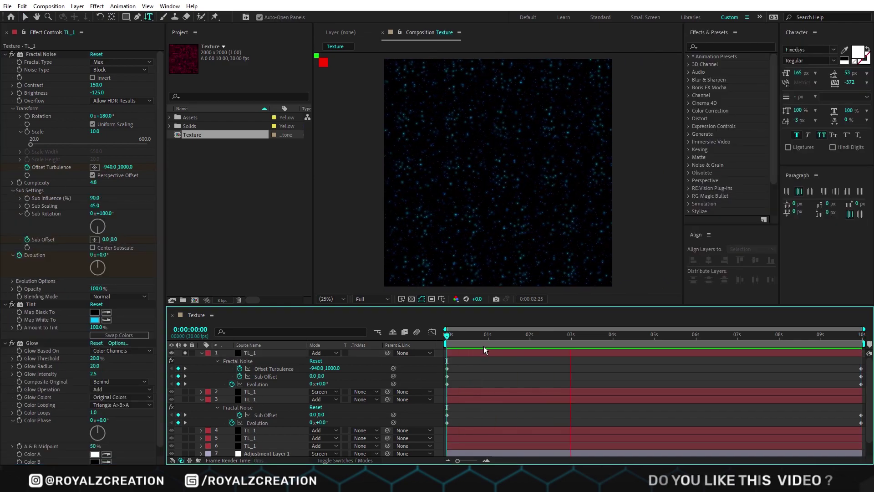
Duplicate the turquoise line layer at the top of the stack, solo the copy and set its blending mode to Add.
left_click(270, 391)
left_click_drag(269, 392, 264, 349)
left_click(185, 353)
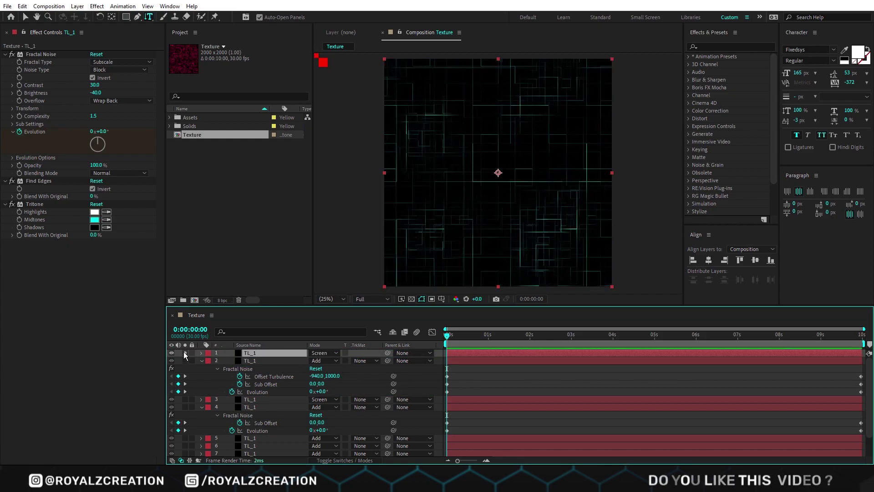
key("u")
left_click(324, 352)
left_click(359, 162)
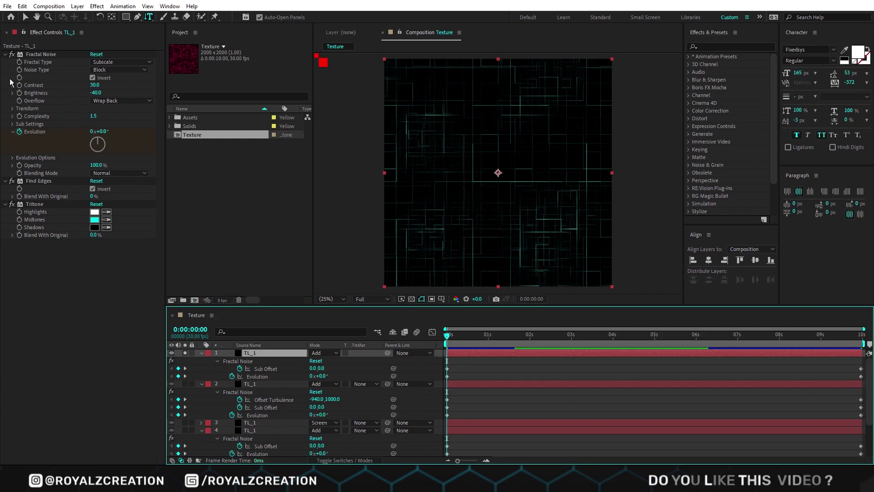
Set the line copy's Contrast to 15 and Scale to 200, and change its Tritone midtones to crimson.
left_click_drag(97, 87, 90, 87)
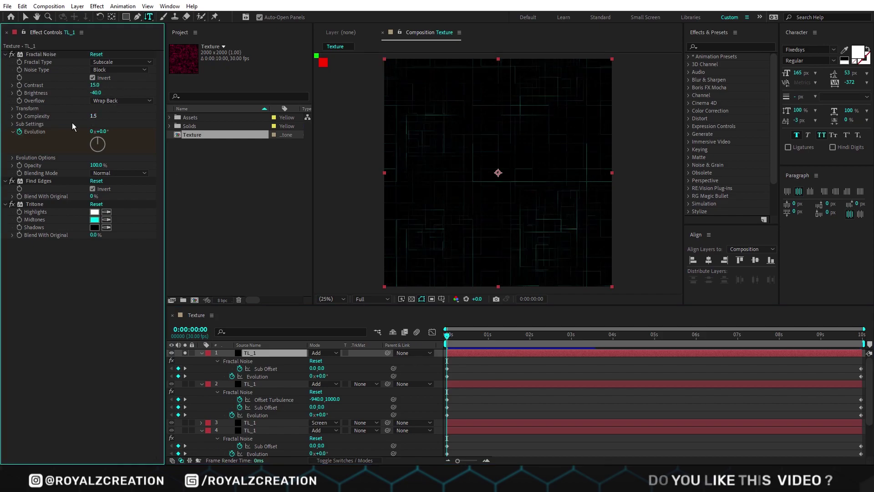
left_click(13, 109)
left_click(97, 132)
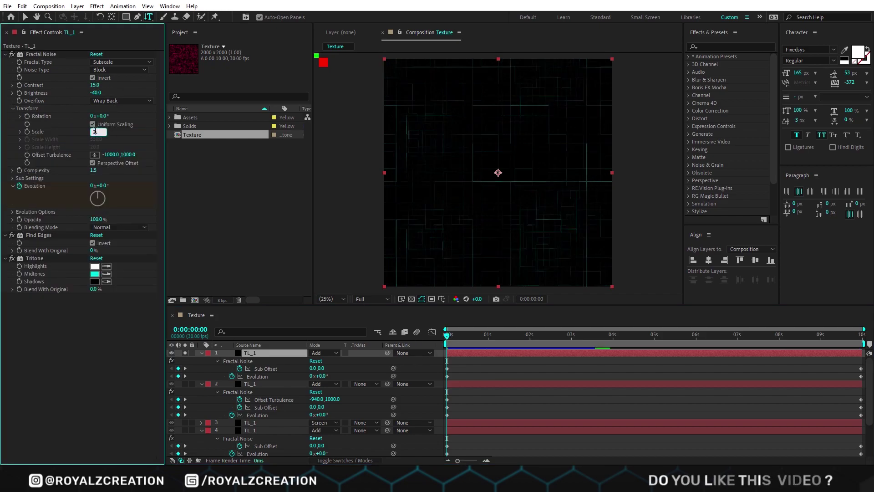
type("200")
key("Return")
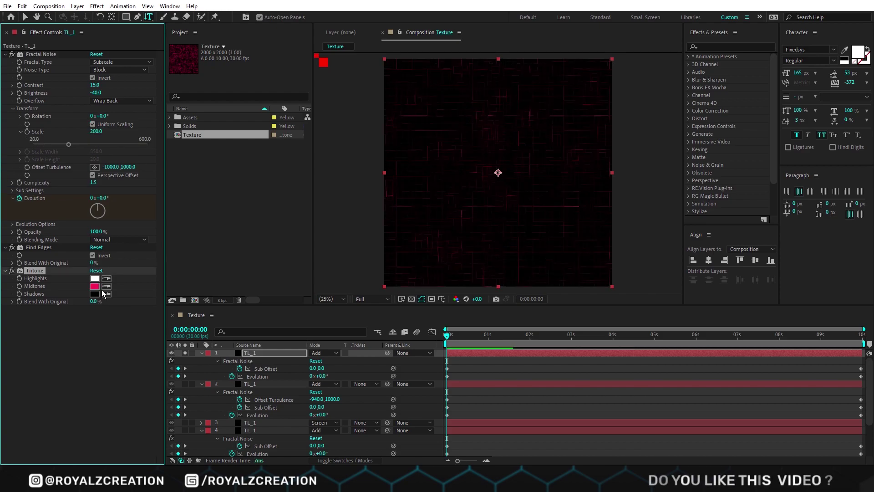
left_click(407, 347)
Keyframe the crimson layer's vertical Sub Offset from 1000 at the first frame to 0 at the last frame and preview it.
left_click(11, 191)
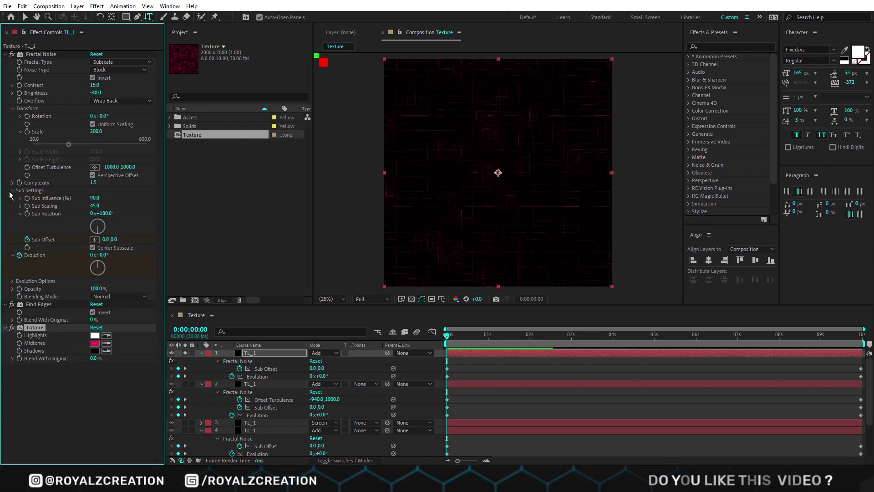
left_click(116, 240)
type("1000")
key("Return")
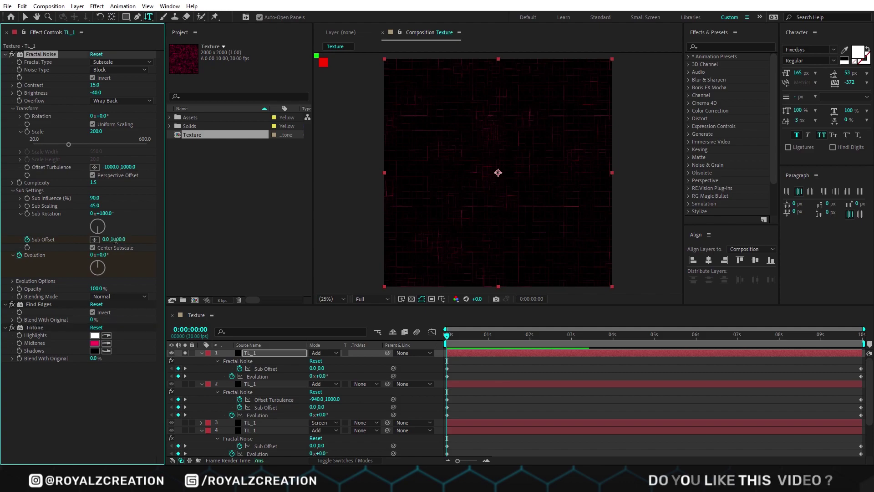
left_click_drag(441, 344, 861, 337)
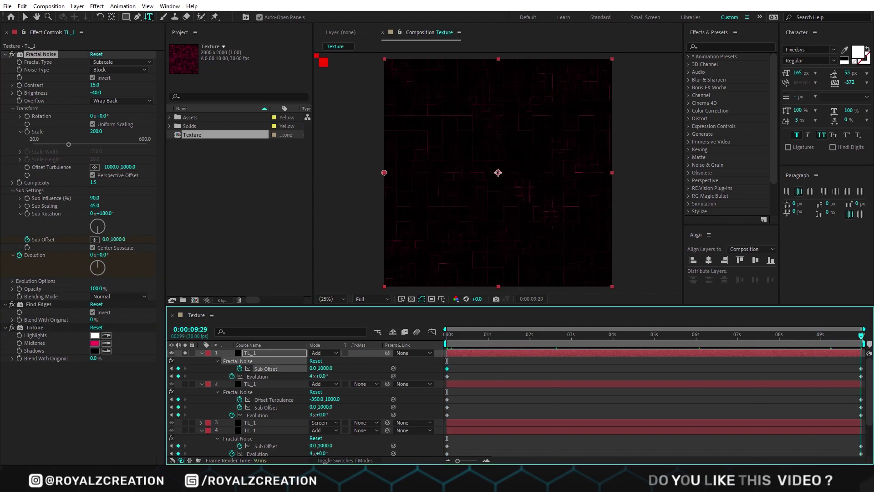
left_click(120, 240)
type("0")
key("Return")
left_click_drag(460, 343, 404, 340)
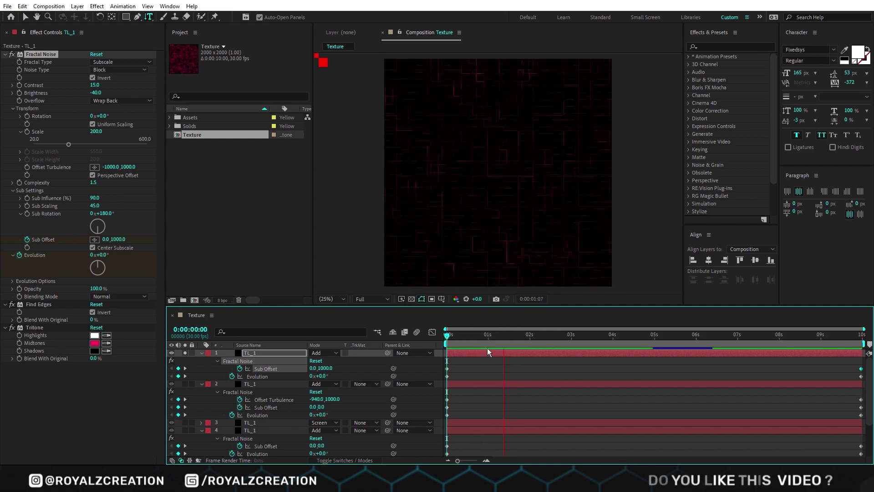
Unsolo the crimson line layer and add a new adjustment layer on top of all layers.
left_click(273, 353)
left_click(185, 353)
right_click(204, 366)
mouse_move(237, 255)
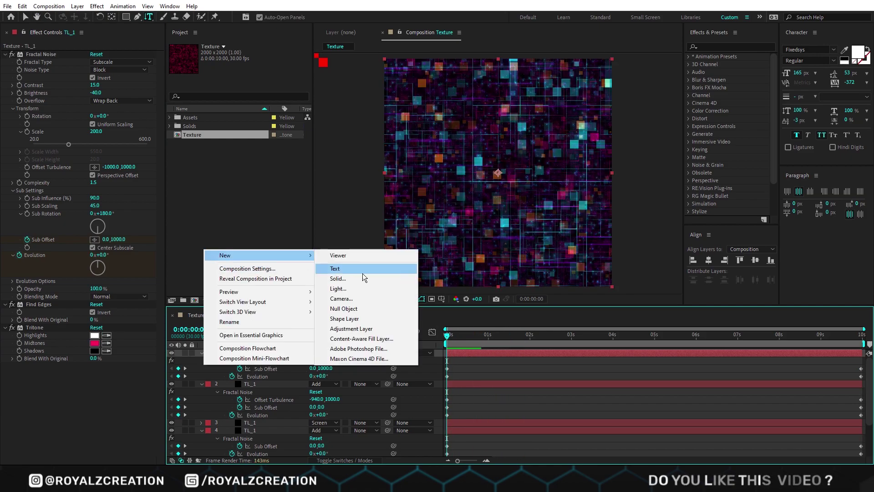
left_click(339, 326)
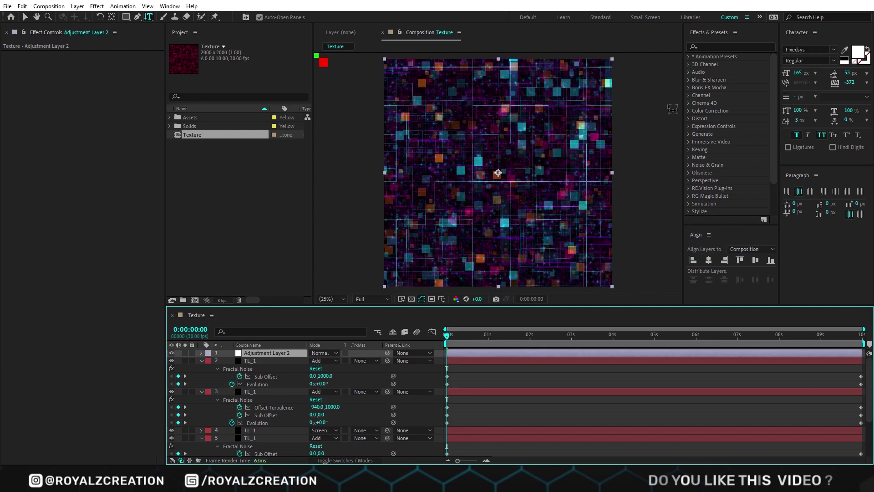
Apply the Motion Tile effect to the new adjustment layer.
left_click(725, 47)
type("motion")
left_click_drag(728, 119, 15, 66)
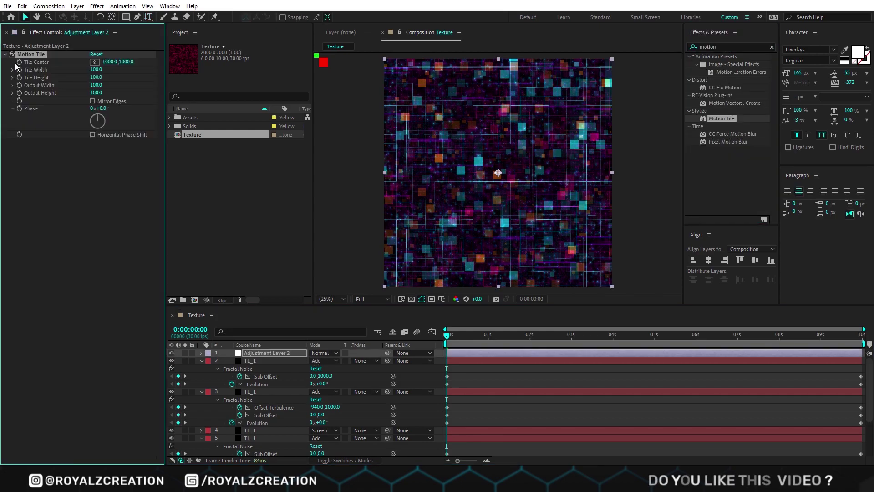
Keyframe the horizontal Tile Center from 1000 at the first frame to 1500 at the last frame.
key("u")
left_click_drag(448, 336, 864, 342)
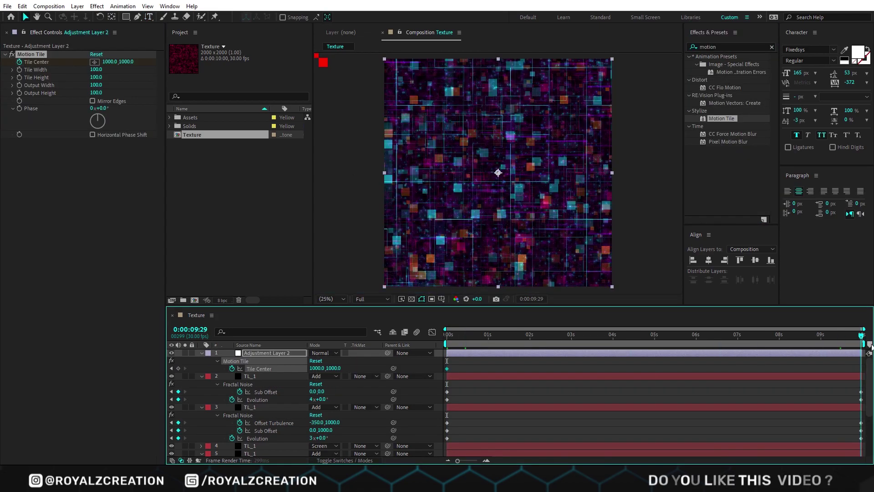
left_click(110, 62)
type("1500")
key("Return")
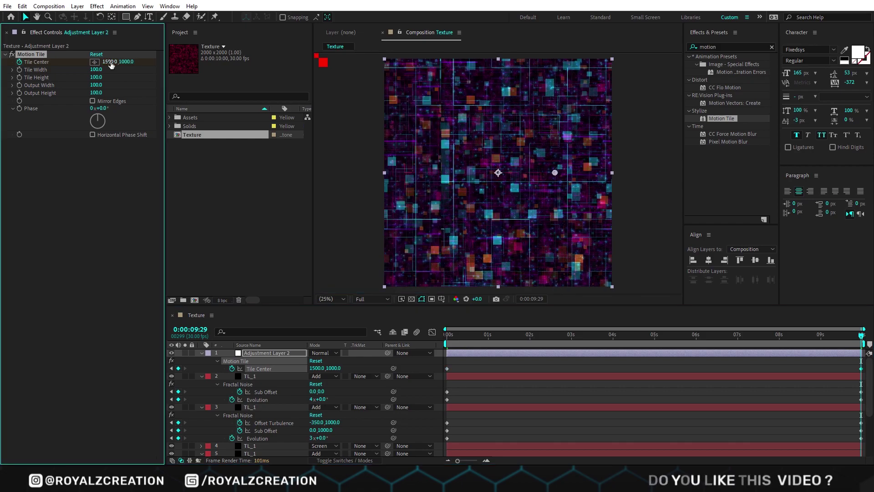
Preview the full texture with the tile motion and return to the first frame.
key("space")
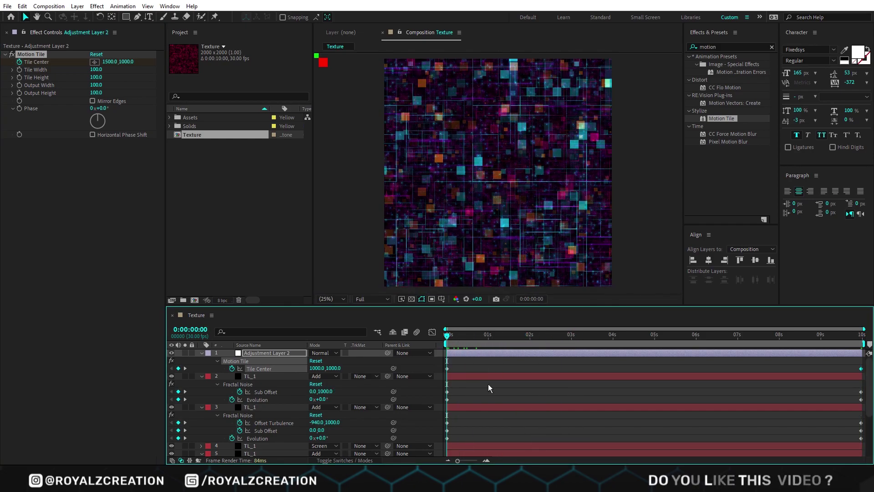
left_click(479, 338)
left_click_drag(480, 338, 433, 349)
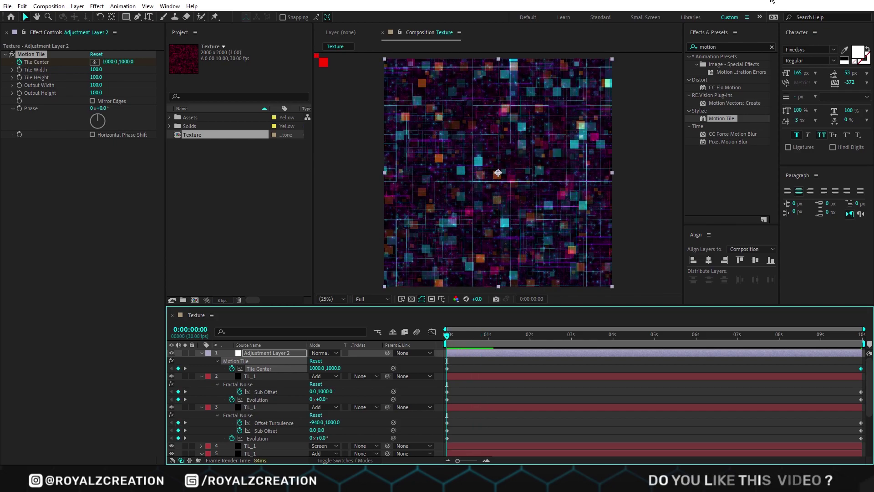
Apply the Transform effect to the adjustment layer and set its Rotation to 90°.
key("ctrl+5")
type("trans")
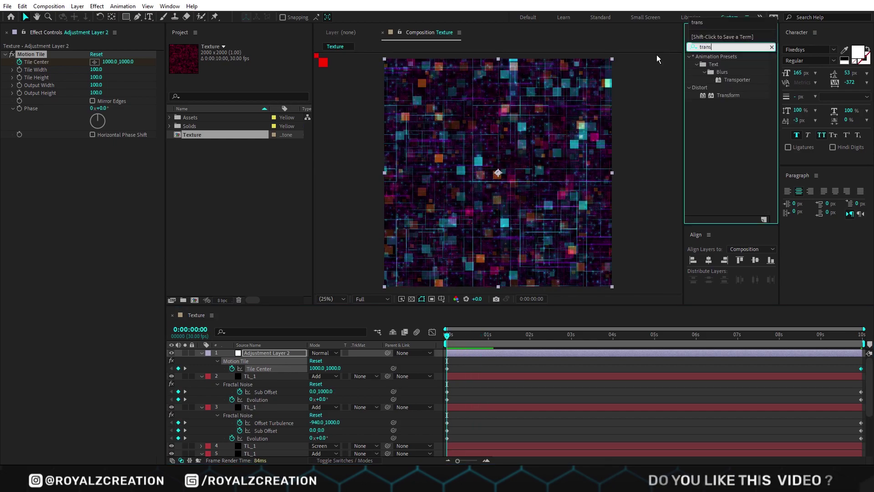
double_click(726, 95)
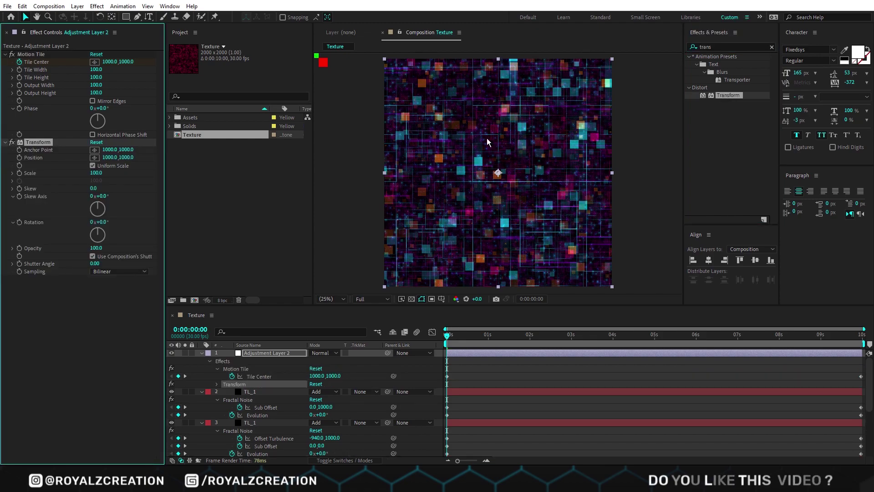
left_click(104, 222)
type("90")
key("Return")
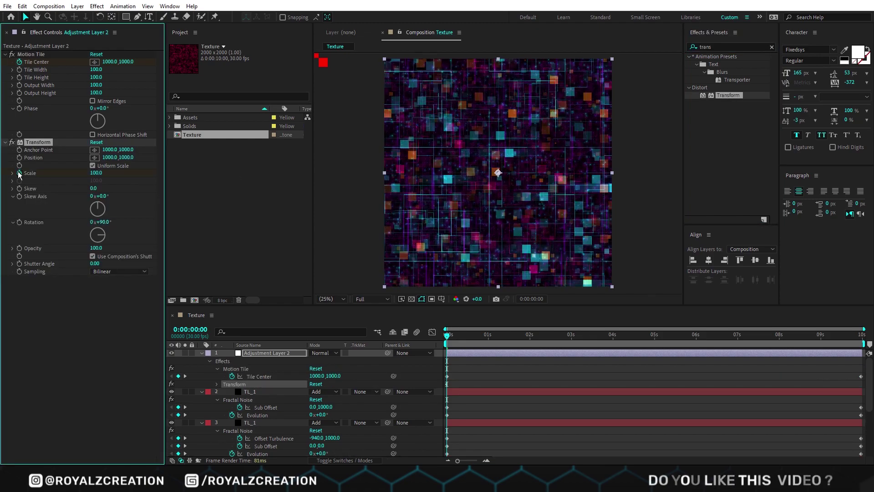
Keyframe the Transform effect's Scale from 100 at the first frame to 130 at the last frame, and list only the animated properties.
left_click_drag(455, 339, 861, 338)
key("u")
key("u")
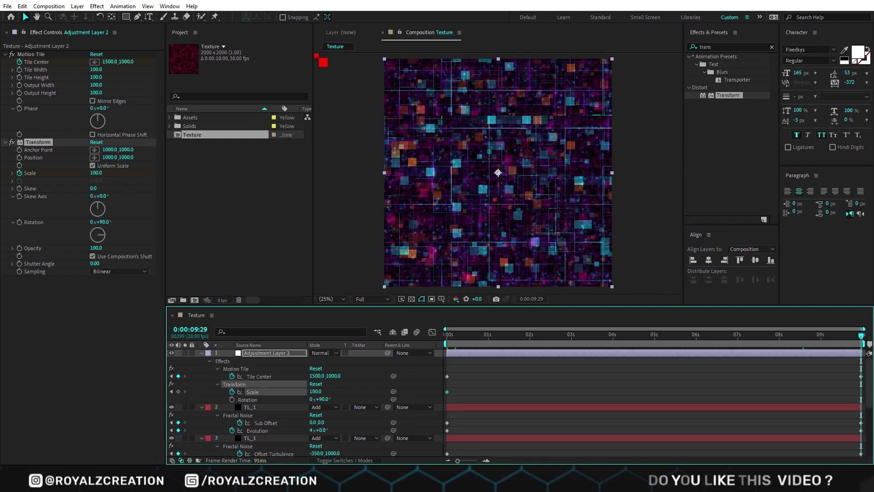
left_click(97, 174)
key("u")
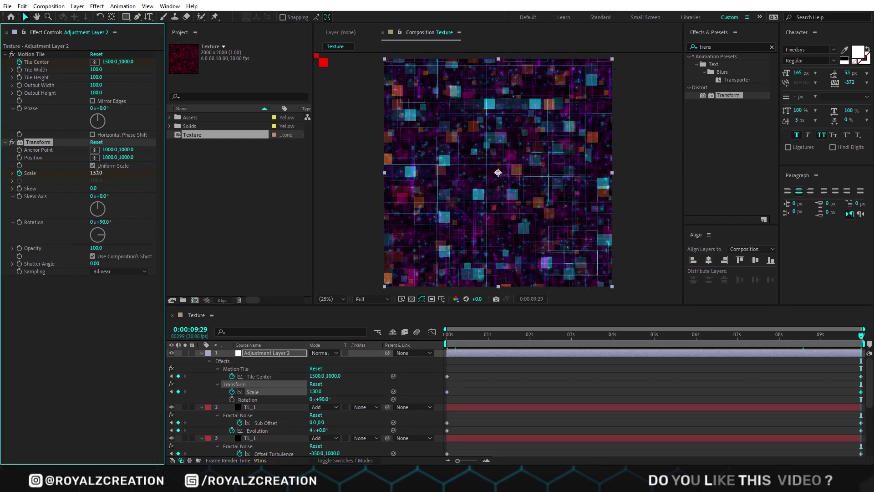
left_click(265, 355)
key("u")
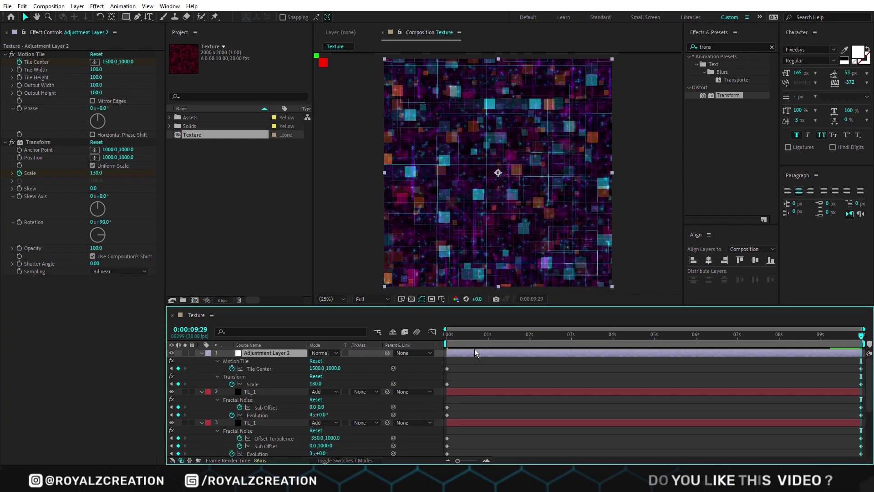
Preview the rotated, zooming texture from the beginning and return to the first frame.
key("Home")
key("space")
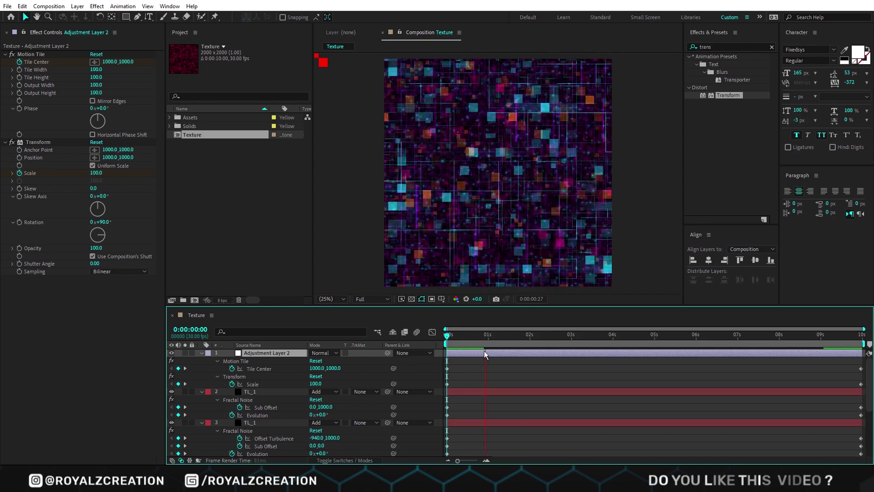
left_click(446, 338)
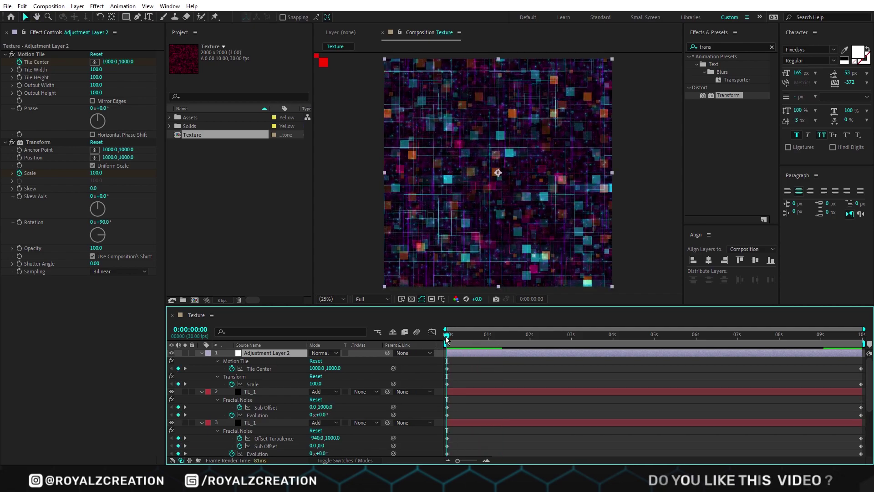
Apply the Levels effect to the adjustment layer and set its Input Black to 32.
double_click(743, 46)
type("level")
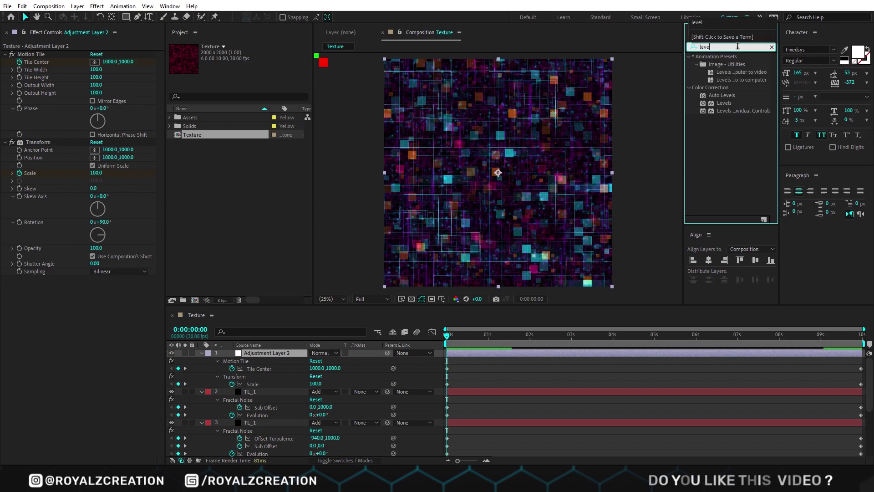
double_click(724, 104)
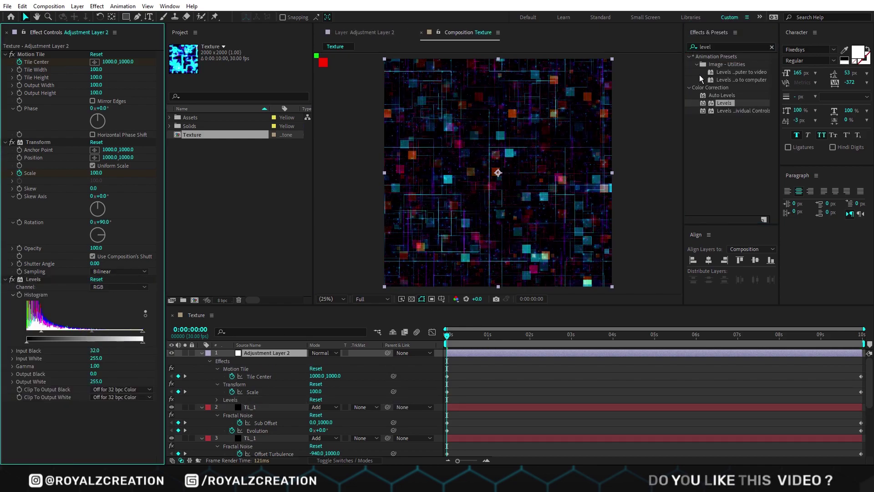
Apply the Glow effect to the top adjustment layer with a Glow Threshold of 35% and a Glow Radius of 90.
double_click(728, 47)
type("glow")
left_click_drag(722, 103, 113, 345)
type("35")
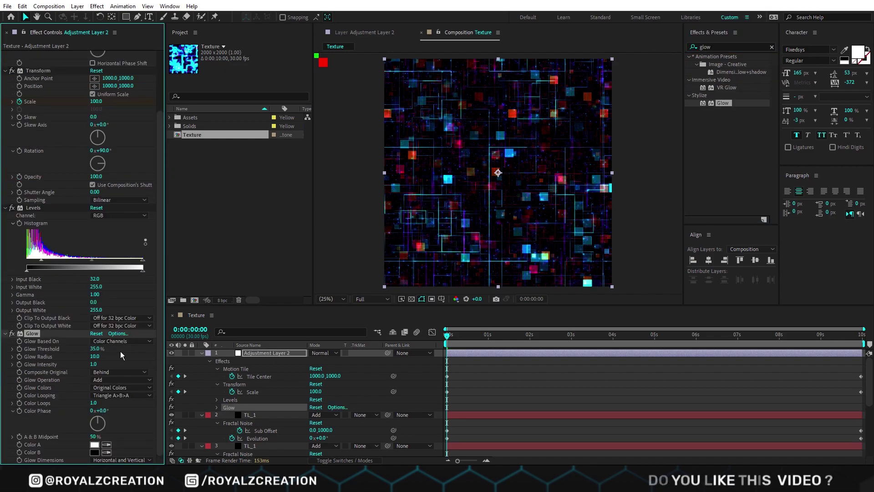
key("Tab")
type("90")
key("Return")
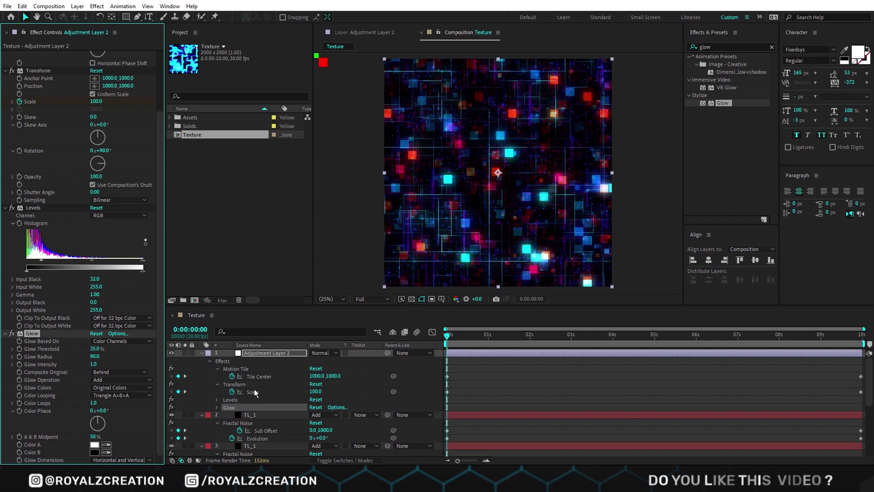
Set the Levels Input Black to 36 on the lower adjustment layer, Adjustment Layer 1.
scroll(254, 390, "down", 5)
left_click(274, 436)
left_click(94, 156)
type("36")
key("Return")
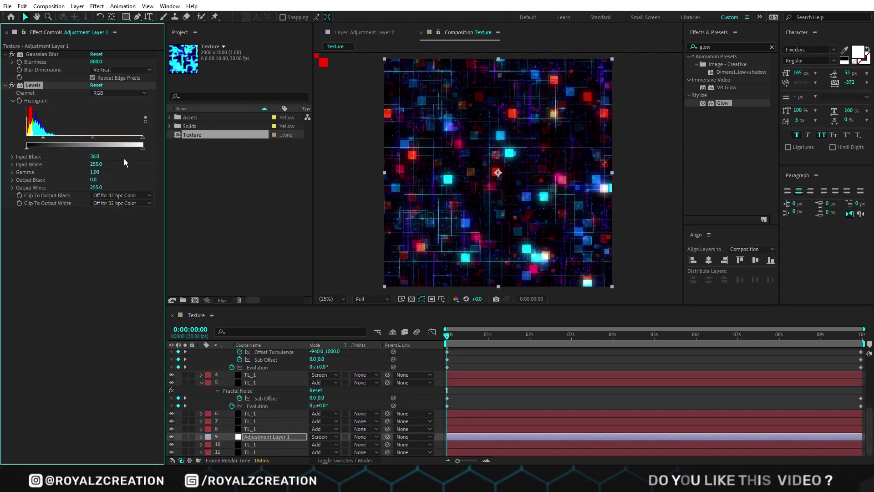
Inspect the orange-tinted noise layer on its own and preview the full texture.
left_click(263, 421)
left_click(184, 421)
left_click(184, 422)
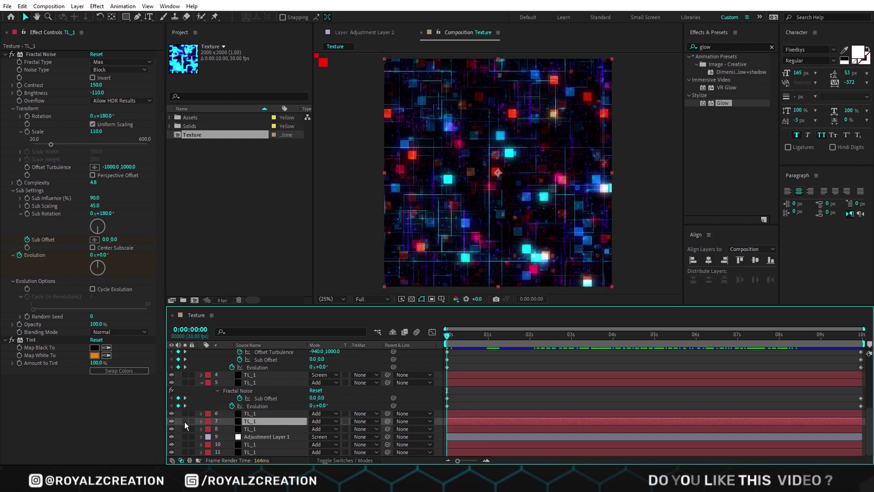
key("space")
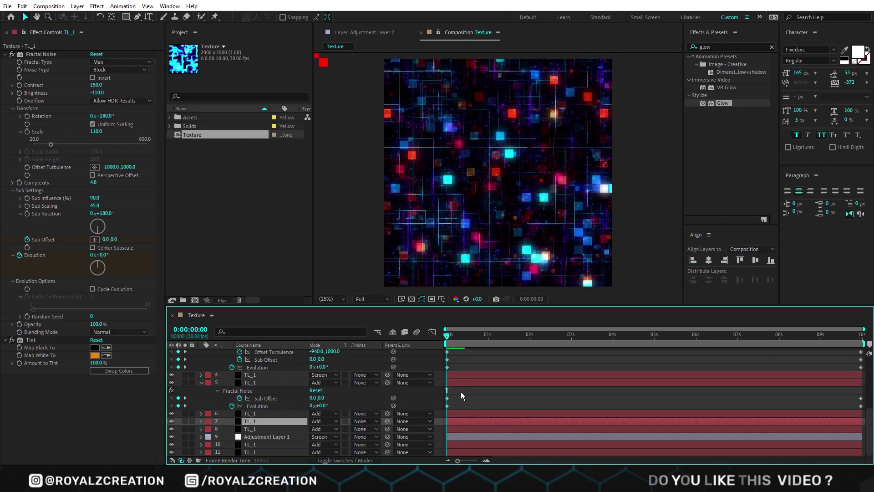
key("space")
Set the orange noise layer's Fractal Noise Scale to 100, enable Center Subscale, and preview the whole texture.
left_click(185, 421)
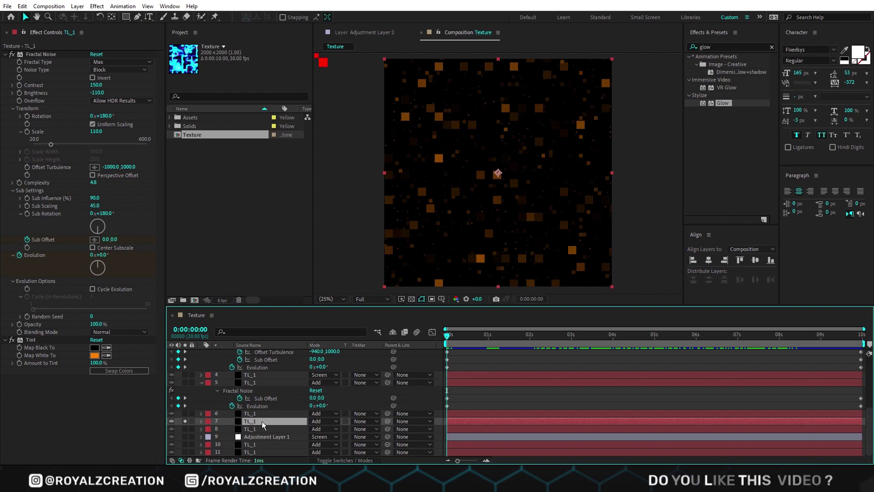
left_click_drag(99, 131, 100, 131)
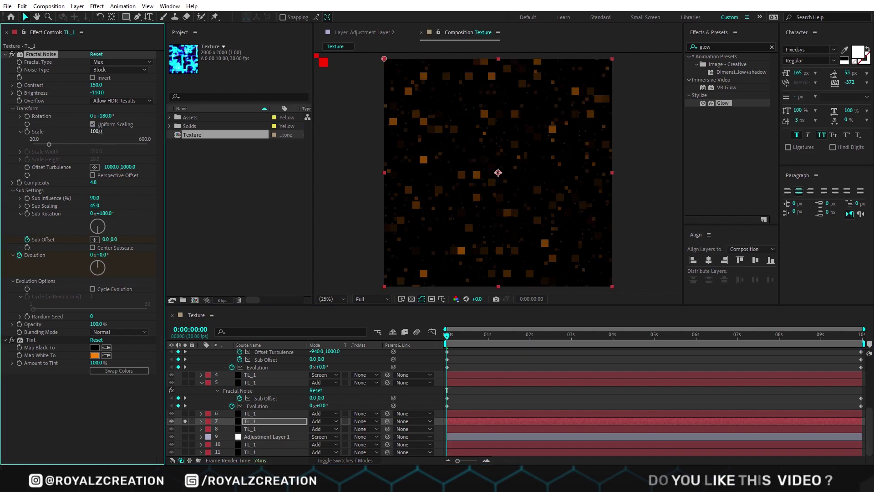
left_click(94, 248)
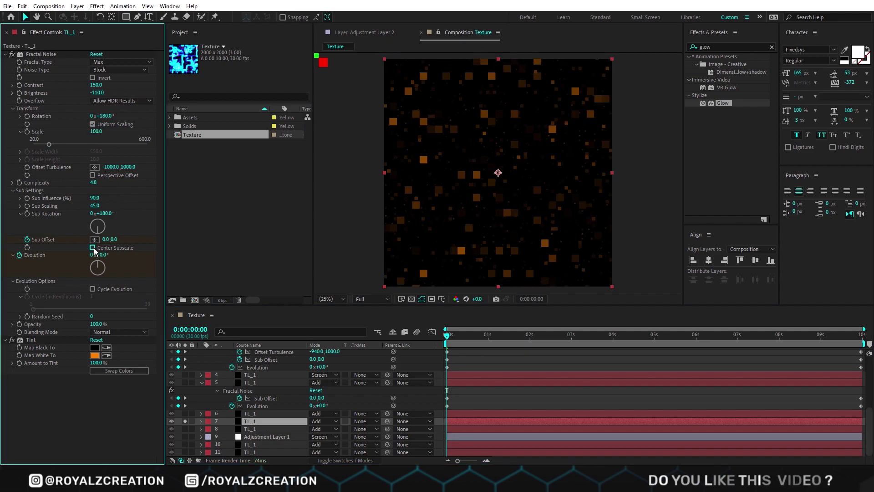
left_click(185, 421)
scroll(453, 364, "up", 5)
key("space")
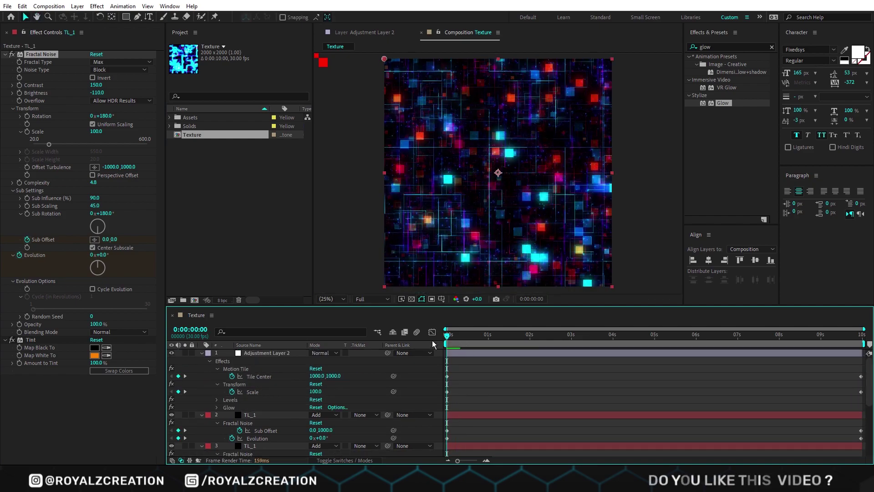
key("space")
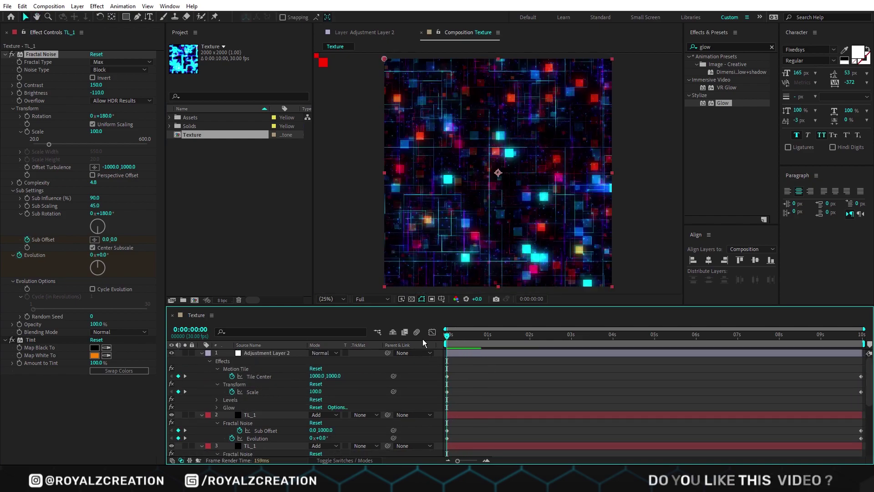
Duplicate the magenta glowing noise layer and move the soloed copy to the top of the layer stack.
left_click(264, 354)
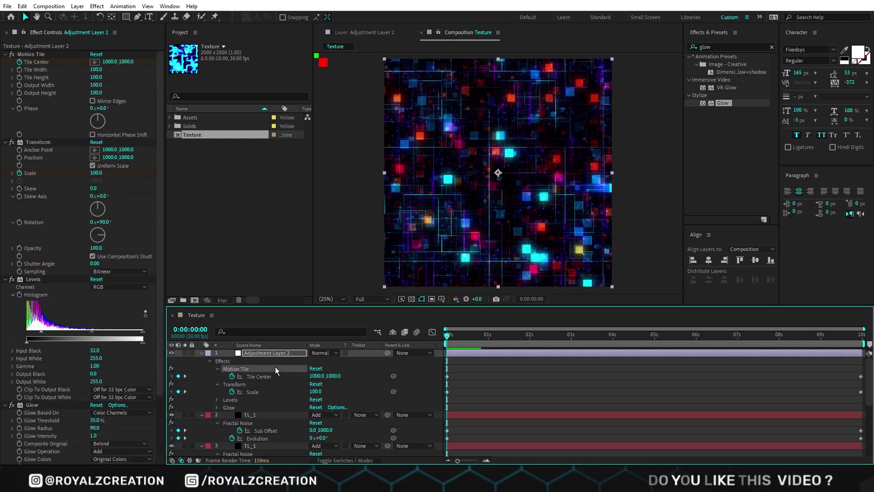
scroll(267, 388, "down", 5)
left_click(267, 385)
left_click(270, 413)
left_click(186, 415)
left_click(186, 414)
key("ctrl+d")
left_click_drag(261, 414, 263, 351)
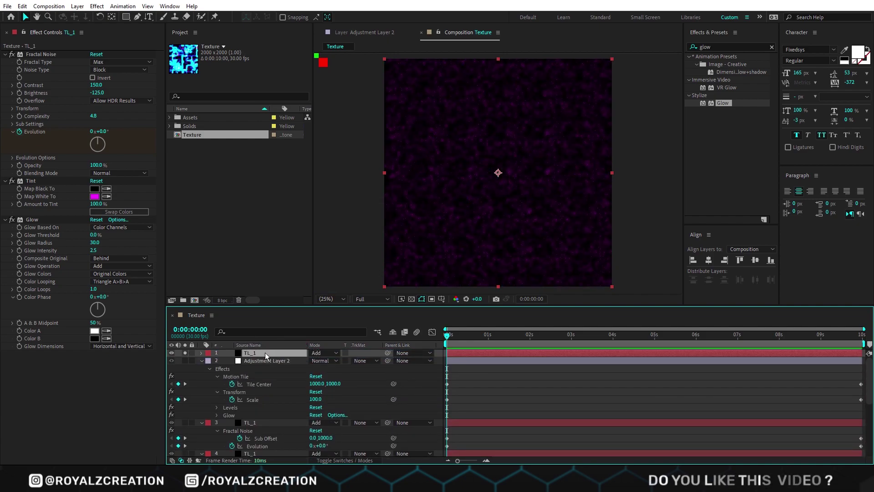
Change the top layer's Tint Map White To colour to light blue and set its Fractal Noise Scale to 10.
left_click(95, 197)
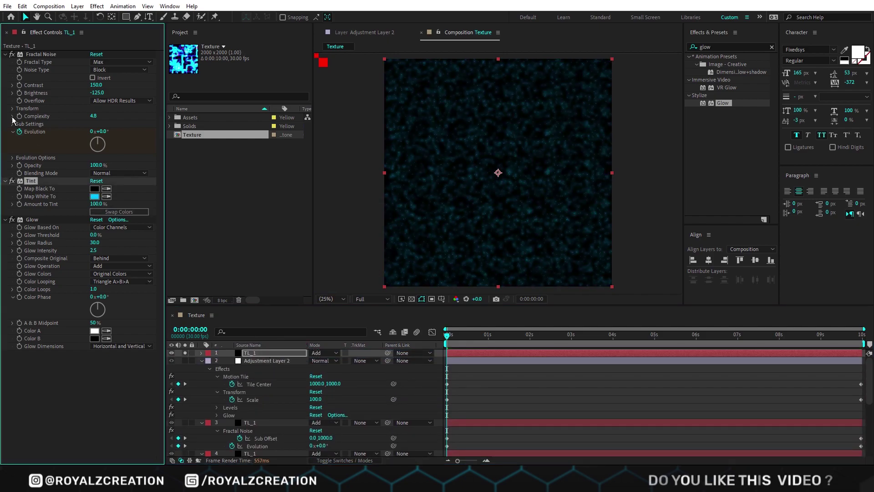
left_click(12, 109)
left_click(94, 132)
type("10")
key("Return")
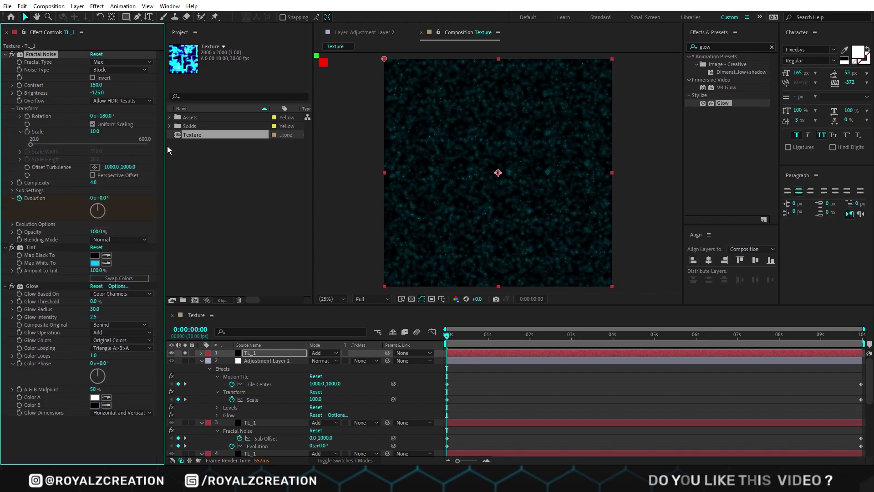
Set the top layer's Glow Threshold to 20% and its Glow Radius to 20.
left_click(94, 301)
type("20")
key("Return")
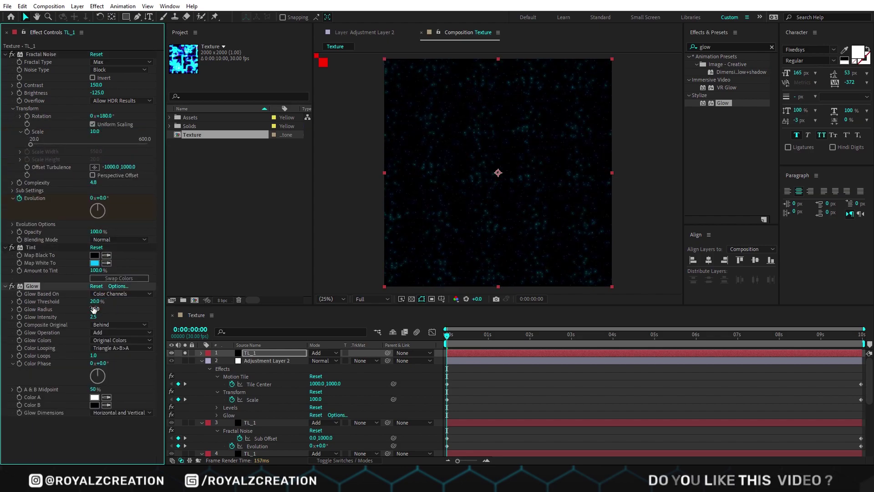
type("20")
key("Return")
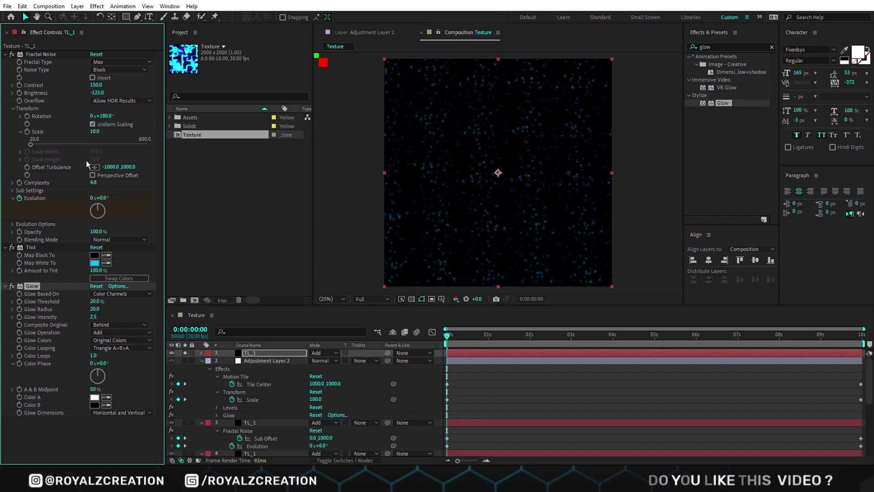
Set the horizontal Offset Turbulence of the top layer's Fractal Noise to -939.
left_click(110, 167)
type("-9")
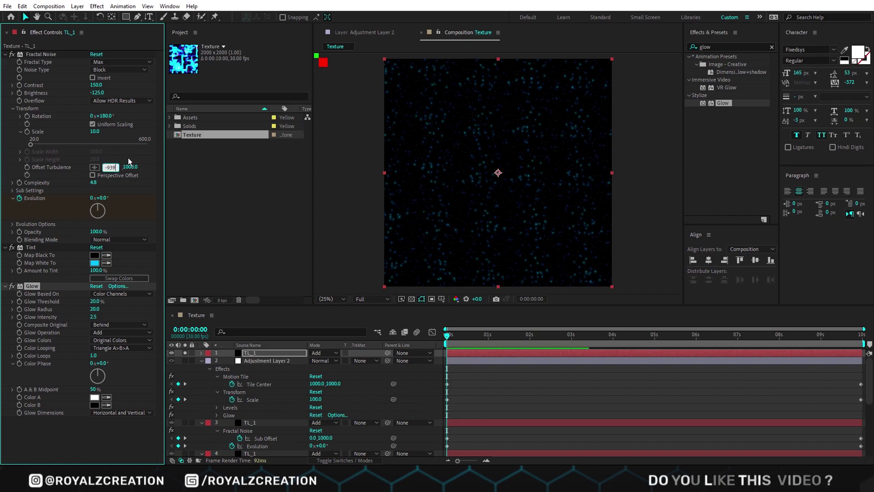
type("39")
key("Return")
Collapse all layers, list only the top layer's animated properties, and preview the soloed blue particles.
left_click(278, 353)
key("ctrl+a")
key("u")
key("ctrl+shift+a")
left_click(285, 352)
key("u")
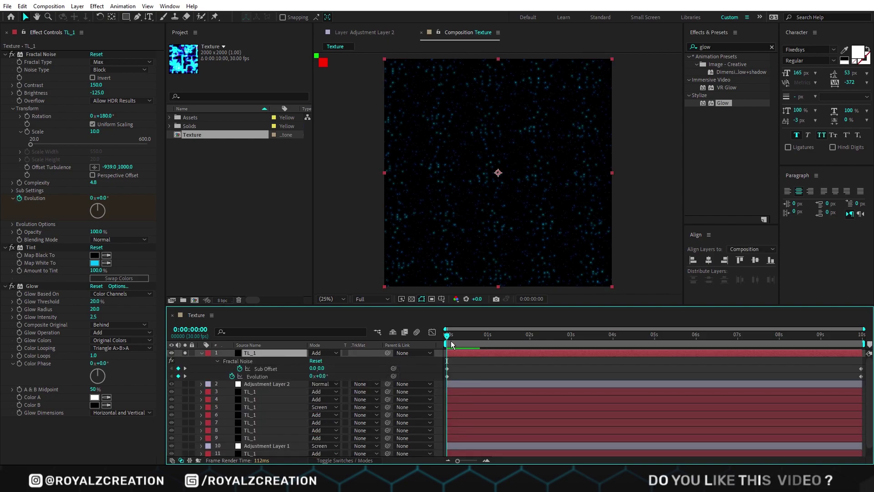
key("space")
key("space")
Duplicate the blue particle layer, tint the copy yellow-orange, set its Fractal Noise Scale to 8, and preview both particle layers.
key("ctrl+d")
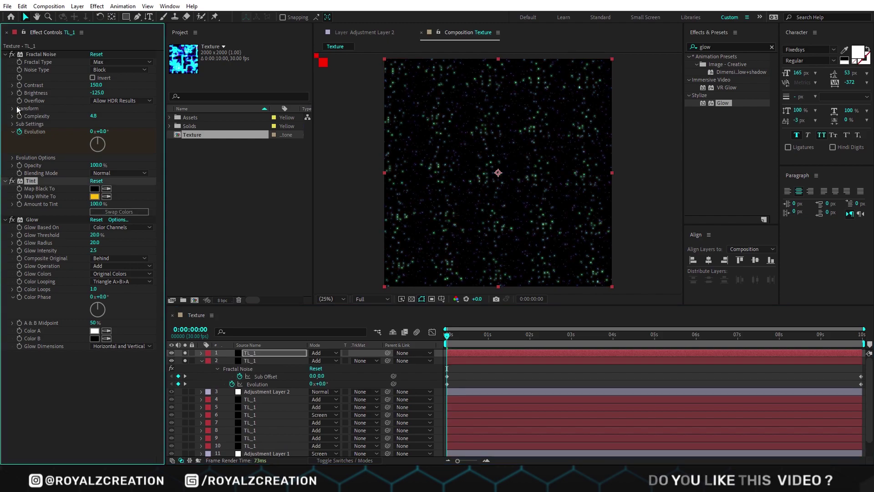
left_click(13, 108)
left_click(97, 131)
type("8")
key("Return")
left_click(476, 372)
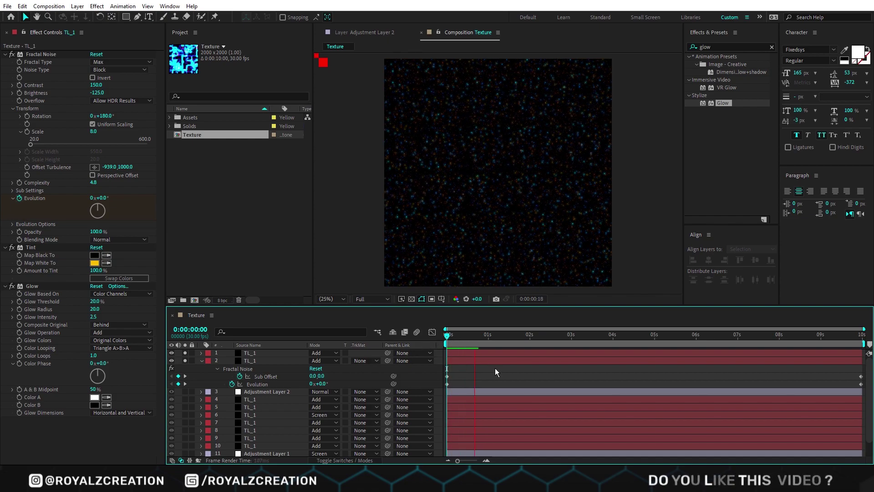
key("space")
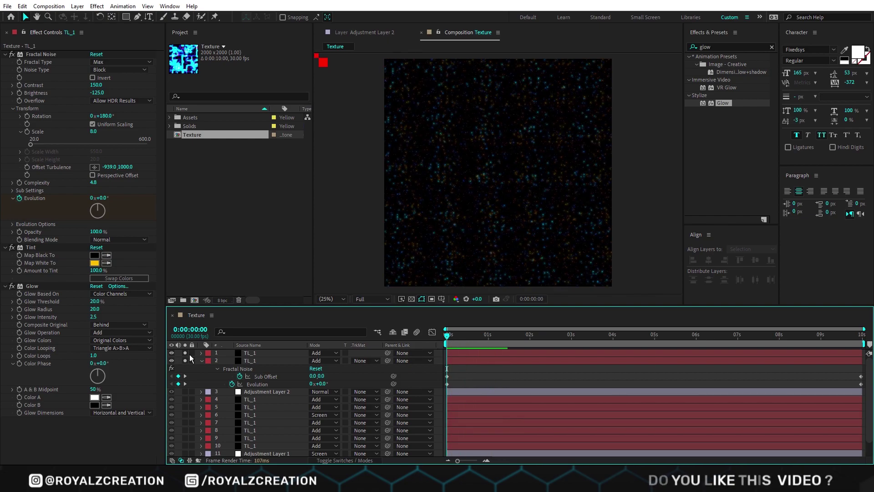
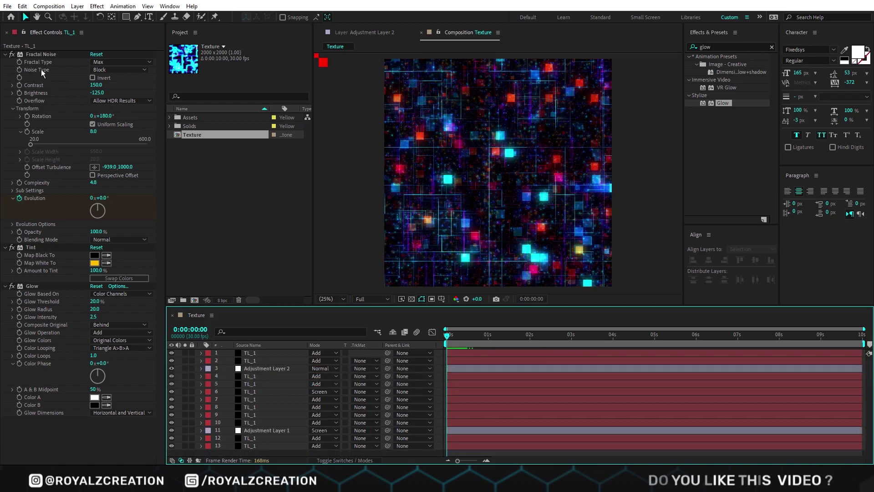
Set the project's colour depth to 16 bits per channel and preview the finished texture.
left_click(7, 7)
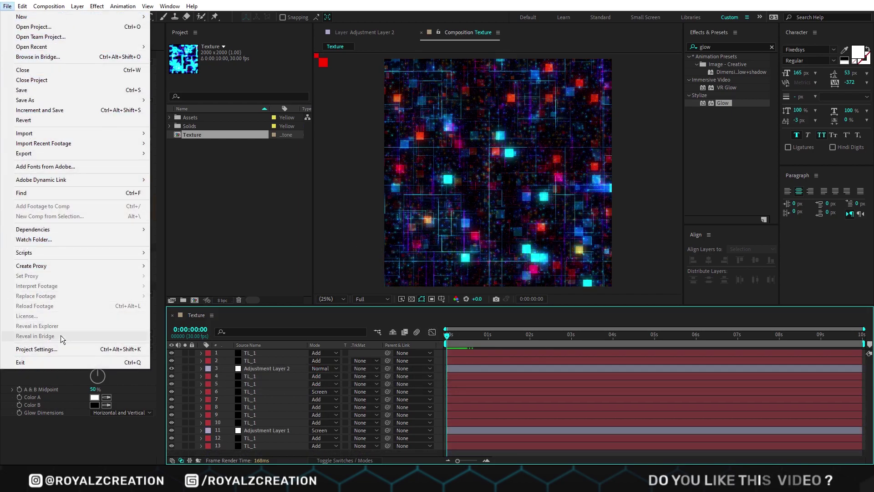
left_click(61, 350)
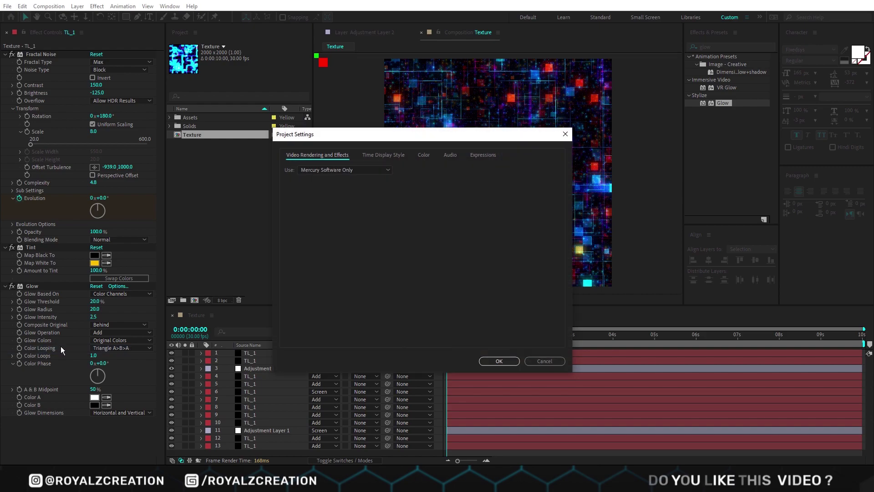
left_click(422, 156)
left_click(390, 170)
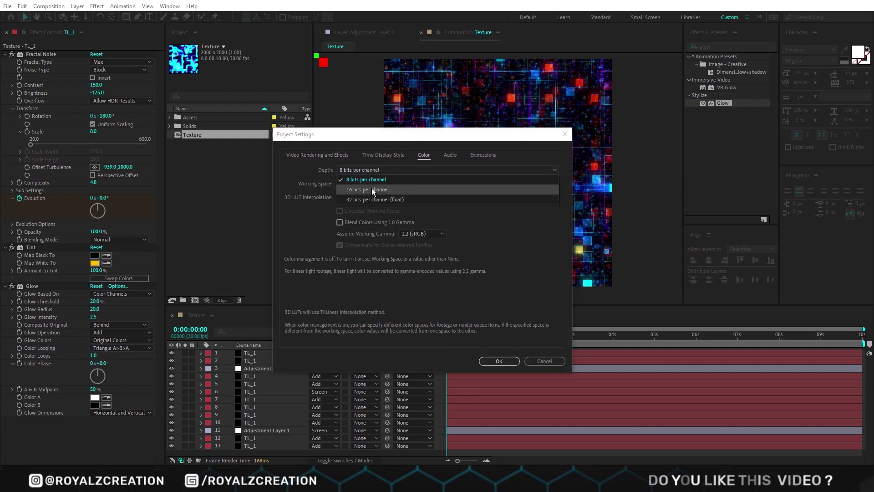
left_click(376, 189)
left_click_drag(388, 134, 170, 115)
left_click(280, 343)
key("space")
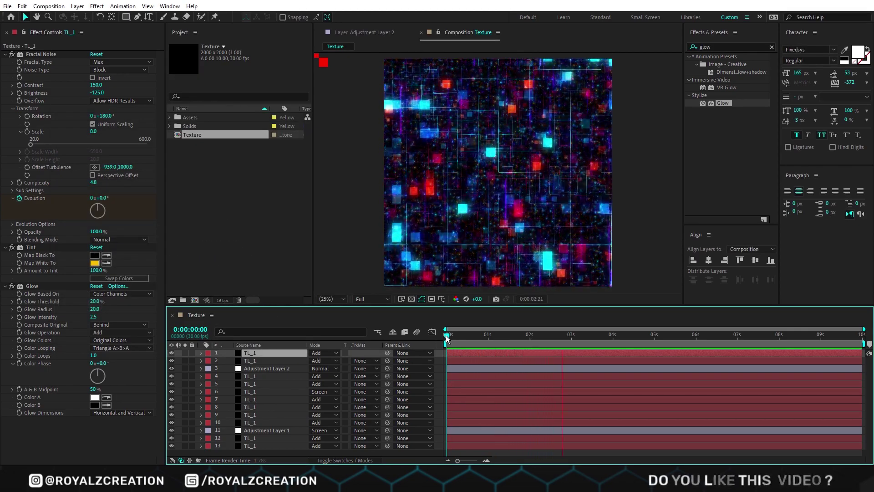
key("space")
Create a composition named Main with the HDTV 1080 29.97 preset and its frame rate changed to 30 fps.
left_click(220, 221)
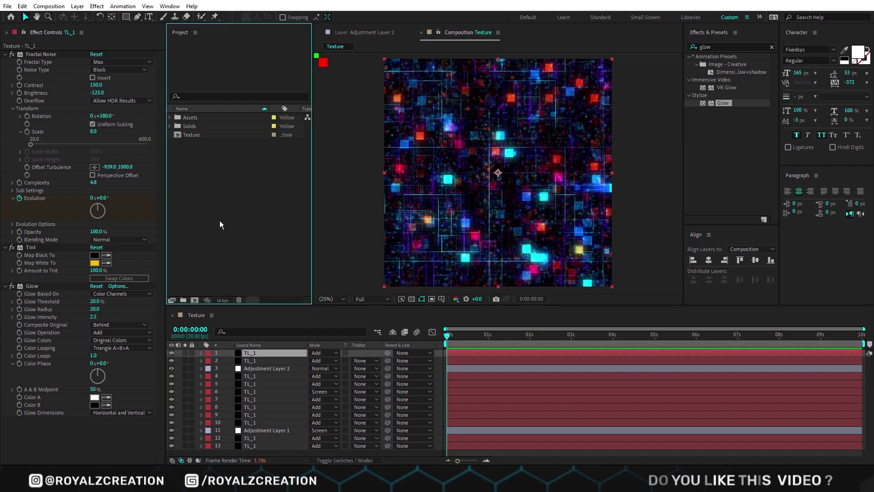
left_click(194, 299)
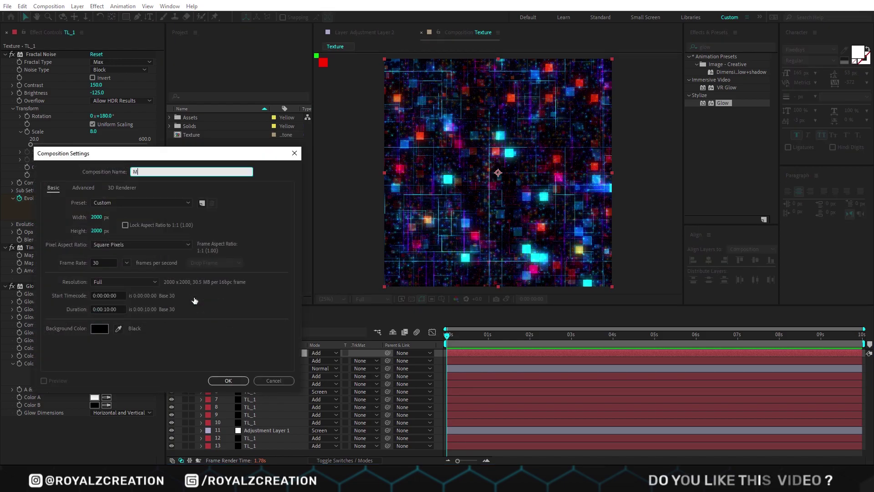
left_click(145, 203)
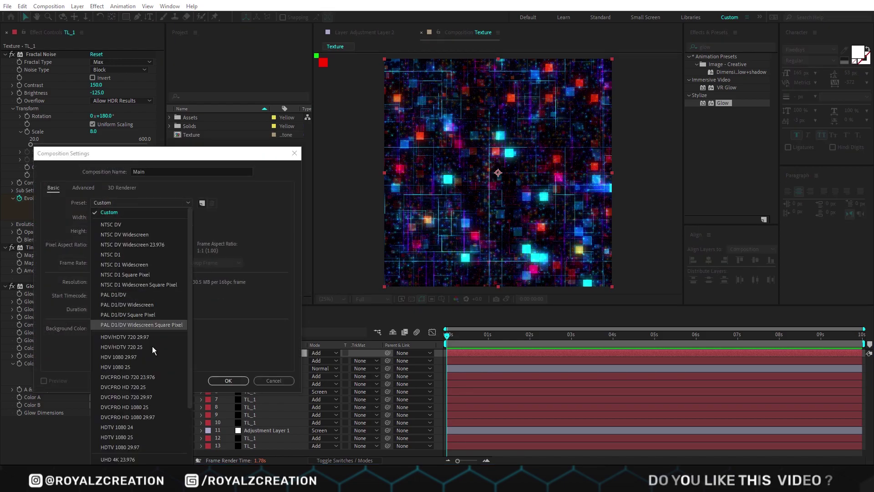
left_click(150, 444)
left_click(110, 259)
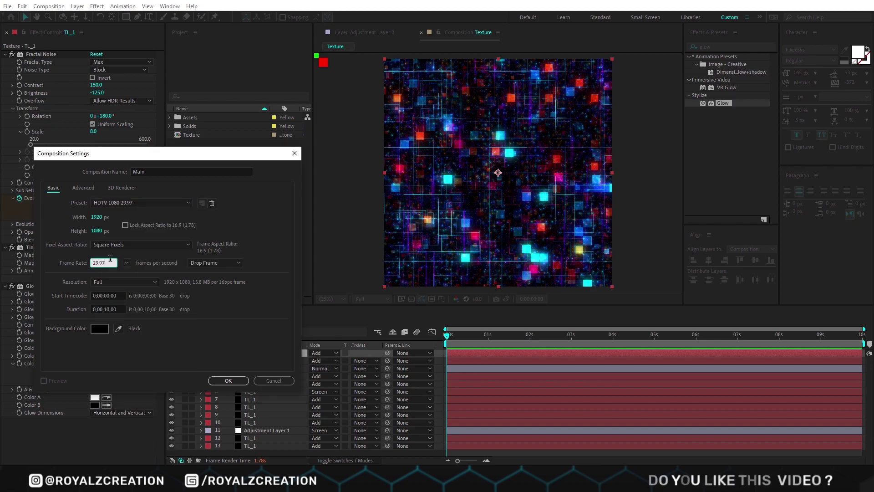
key("Return")
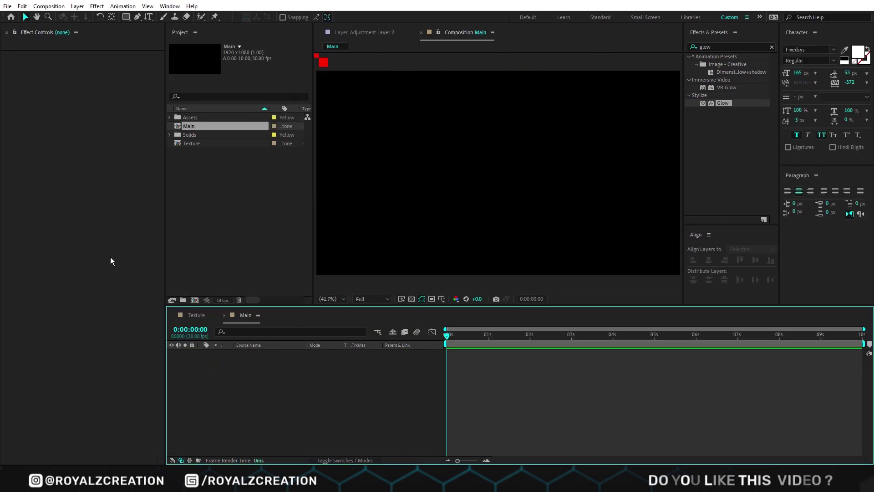
Add Royalz creation.png from the Assets folder to the Main composition and set its Scale to 20%.
left_click(169, 117)
left_click_drag(218, 135, 275, 360)
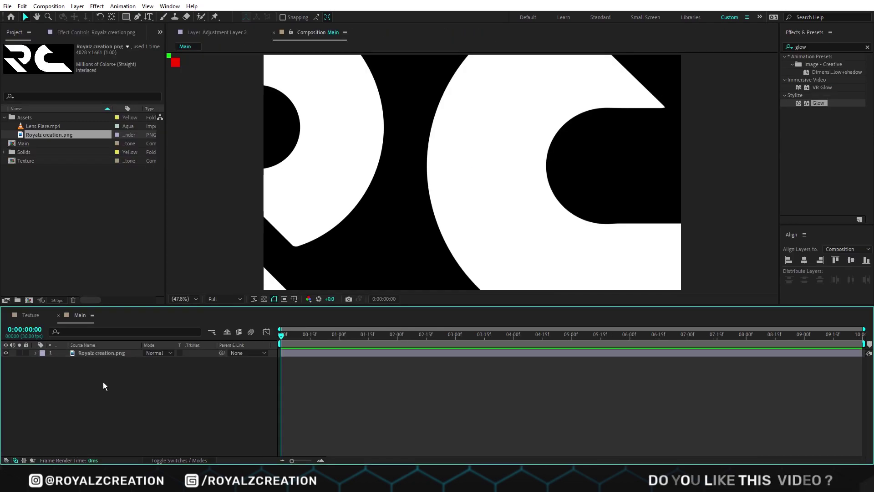
left_click(111, 353)
key("s")
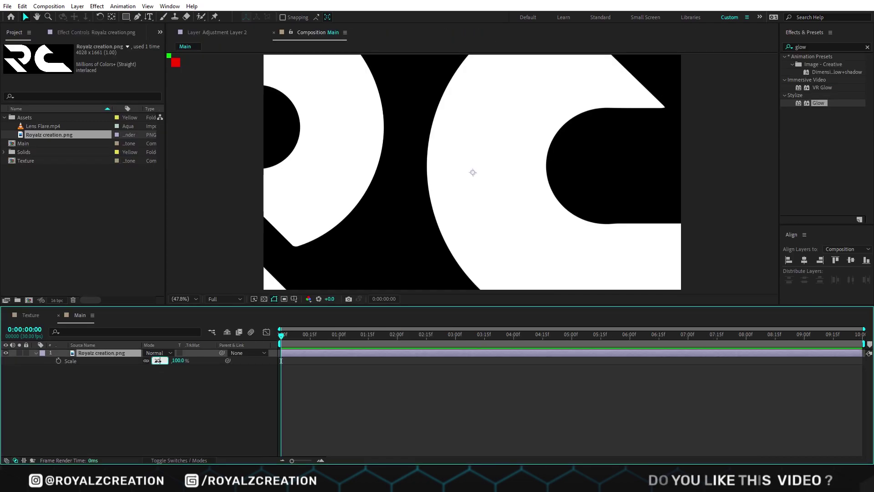
key("Return")
left_click(119, 378)
Pre-compose the Royalz creation.png layer as Logo, moving all attributes into the new composition.
left_click(108, 353)
key("ctrl+shift+c")
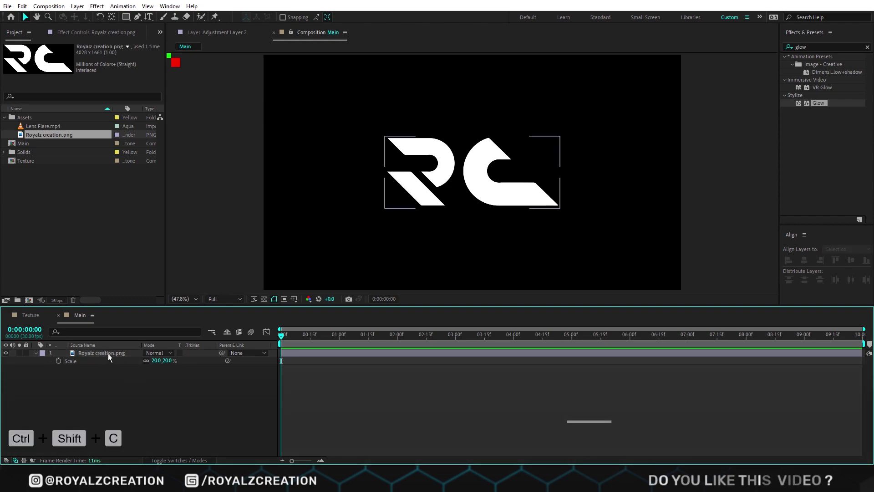
type("Logo")
left_click(401, 237)
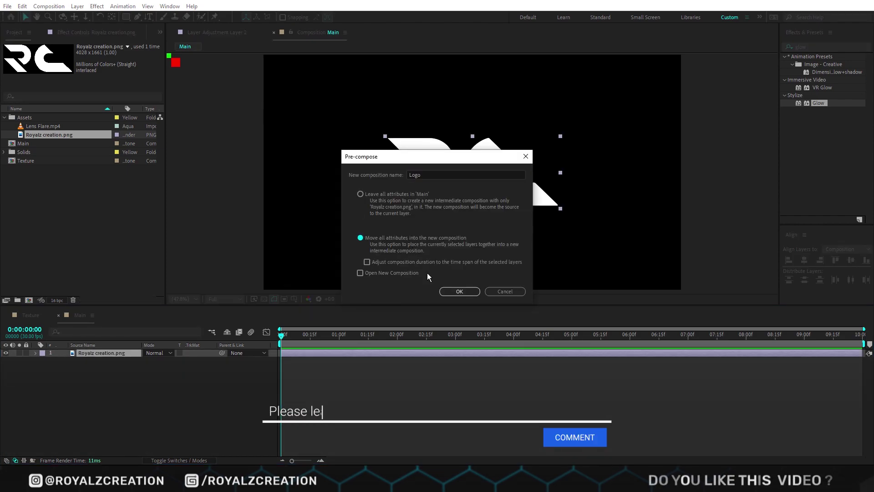
left_click(460, 294)
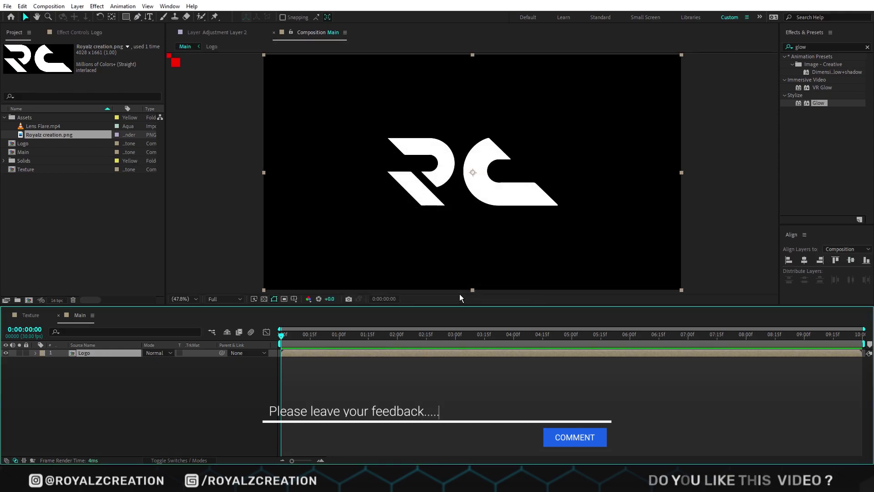
Auto-trace the Logo layer's alpha channel for the current frame, applying the masks to the layer itself.
key("g")
left_click(77, 6)
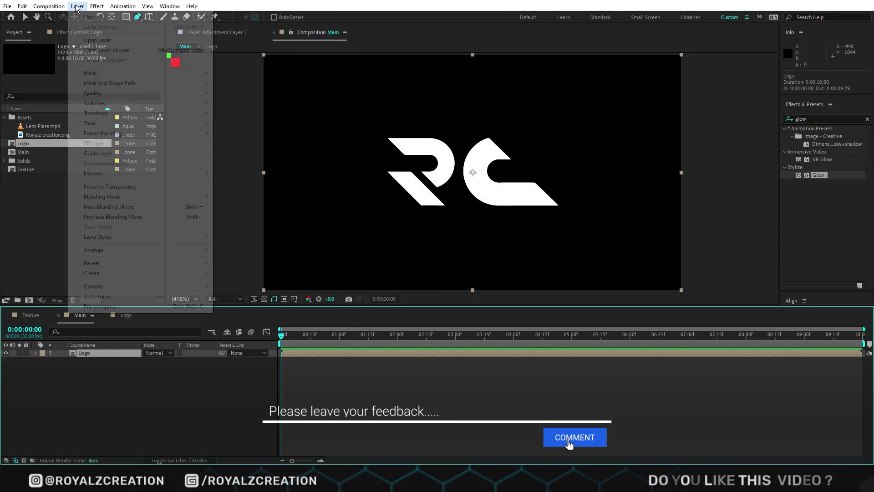
left_click(104, 296)
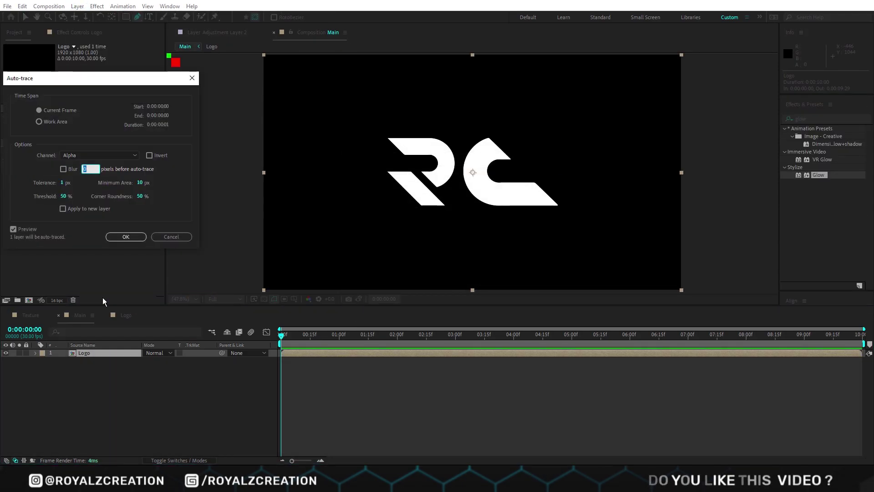
mouse_move(85, 83)
left_mouse_down()
mouse_move(105, 98)
mouse_move(231, 117)
left_mouse_up()
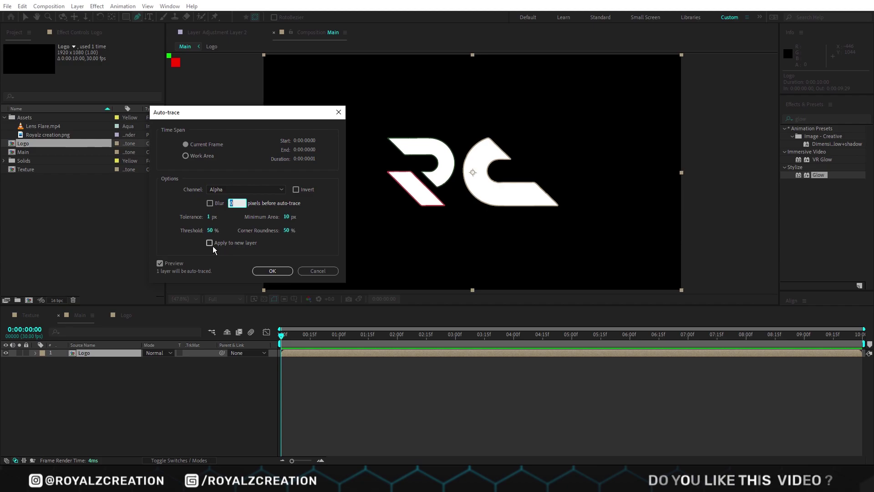
left_click(272, 270)
Refine the traced masks by moving and converting individual vertices so the paths follow the RC logo's edges and curves.
key("slash")
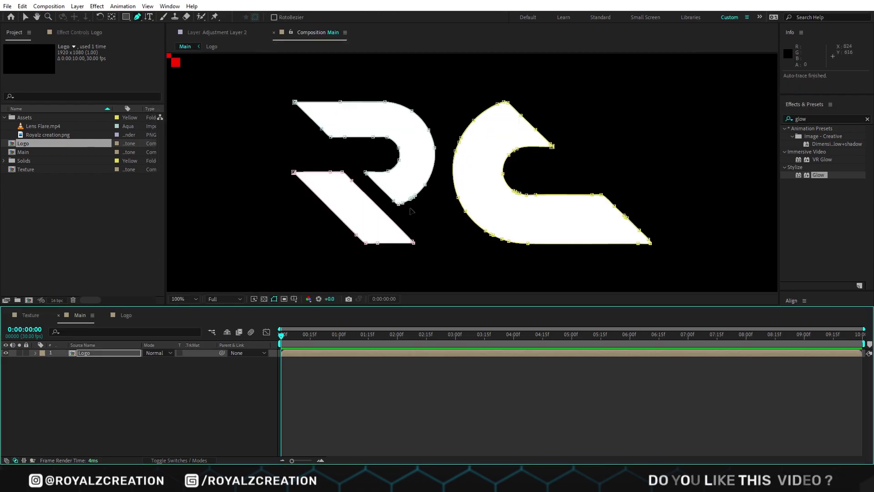
scroll(384, 218, "up", 5)
left_click_drag(516, 178, 473, 175)
left_click(449, 174)
scroll(481, 176, "down", 3)
scroll(655, 191, "up", 2)
left_click_drag(656, 191, 465, 172)
scroll(455, 172, "up", 2)
left_click_drag(308, 169, 300, 177)
left_click_drag(373, 198, 374, 208)
scroll(374, 207, "down", 2)
scroll(601, 205, "up", 1)
left_click_drag(600, 205, 397, 184)
left_click_drag(301, 201, 601, 200)
left_click(371, 193, "alt")
left_click_drag(503, 158, 353, 154)
scroll(318, 171, "up", 1)
left_click_drag(223, 208, 390, 188)
left_click_drag(660, 159, 212, 134)
left_click_drag(389, 159, 389, 163)
left_click_drag(683, 146, 291, 161)
left_click(529, 172, "alt")
left_click_drag(528, 172, 528, 183)
left_click_drag(674, 172, 564, 179)
left_click_drag(205, 146, 683, 144)
left_click_drag(210, 162, 442, 170)
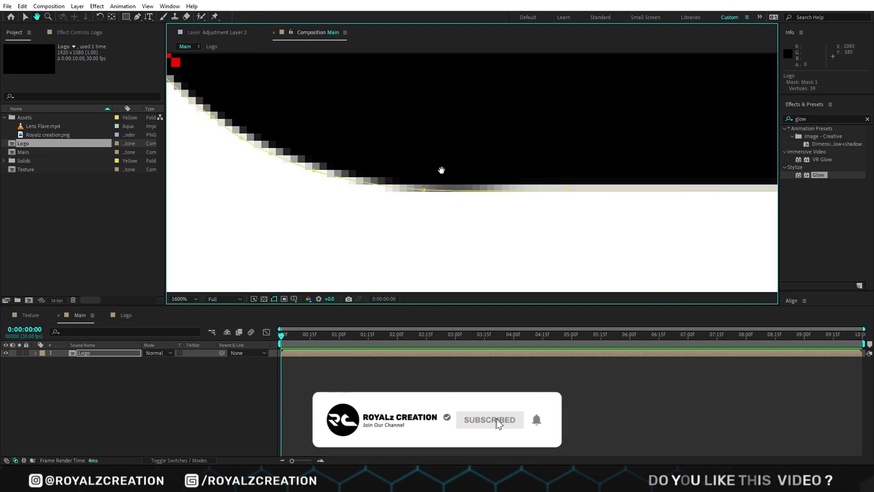
scroll(614, 198, "down", 3)
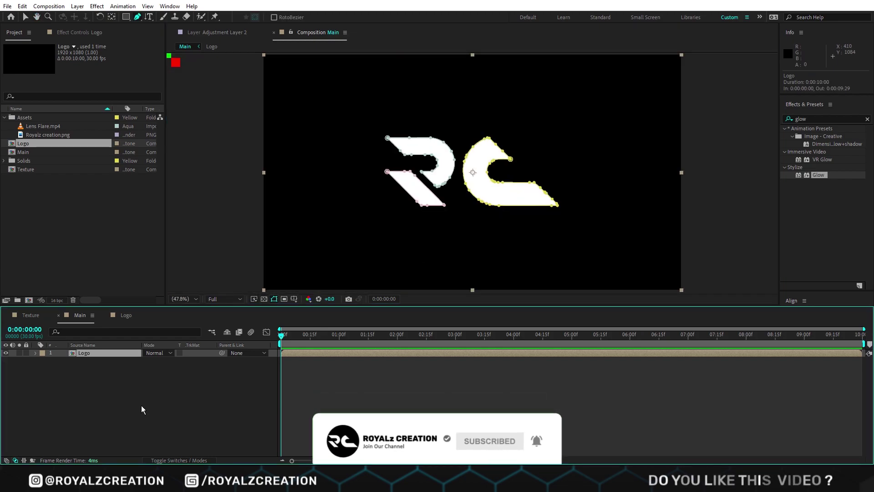
left_click(140, 408)
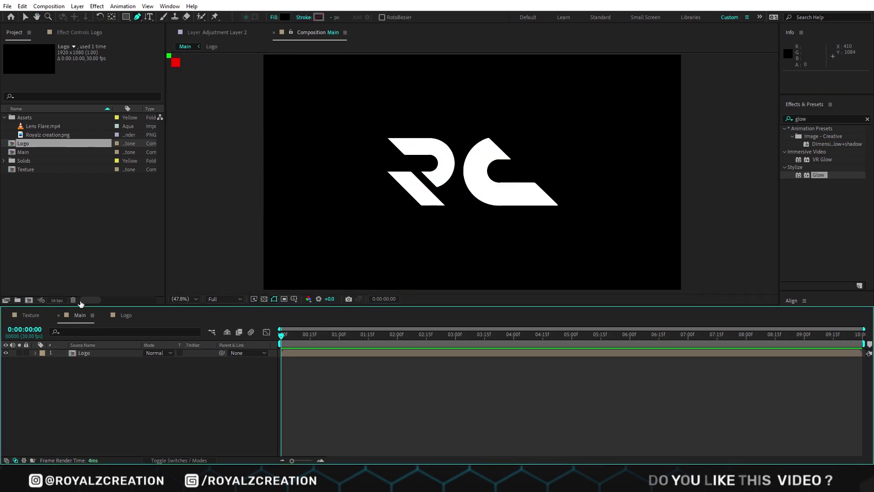
Create a 1920 x 1080 black solid named E3D and add the Texture composition beneath the Logo layer.
right_click(106, 419)
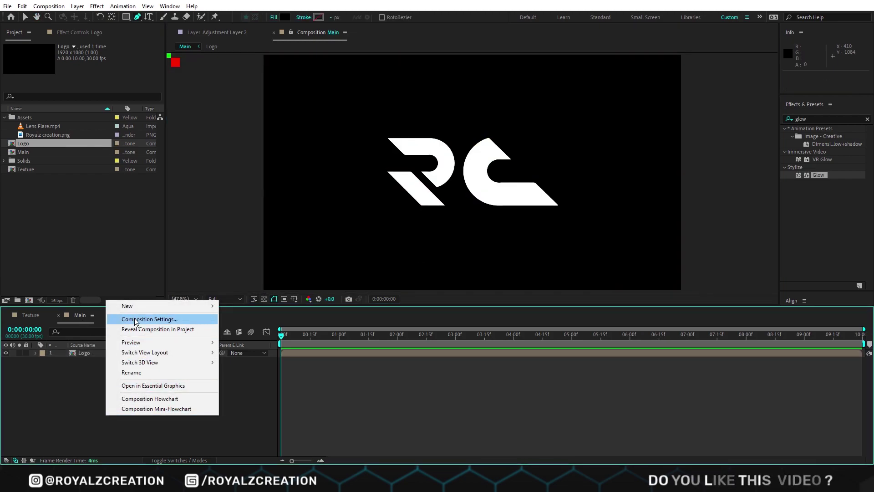
mouse_move(181, 307)
left_click(270, 333)
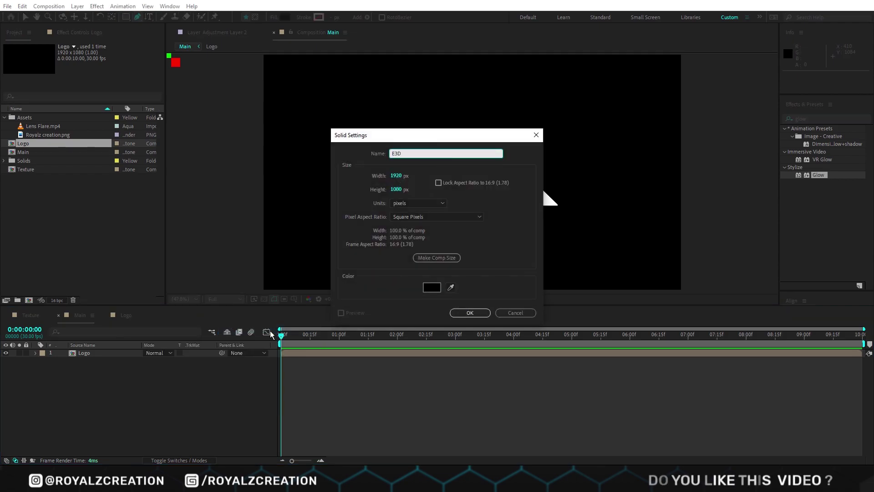
key("Return")
left_click_drag(41, 172, 136, 402)
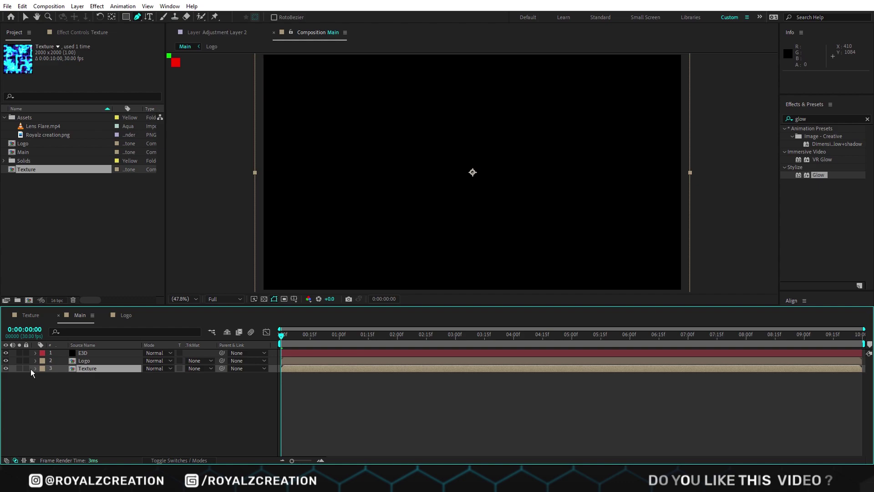
Hide the Logo and Texture layers, and apply the Video Copilot Element effect to the E3D solid.
left_click(86, 352)
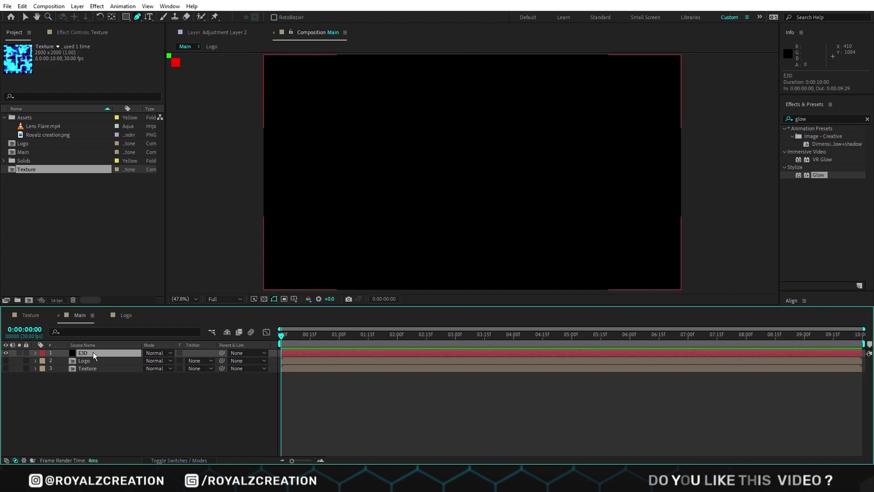
left_click(90, 7)
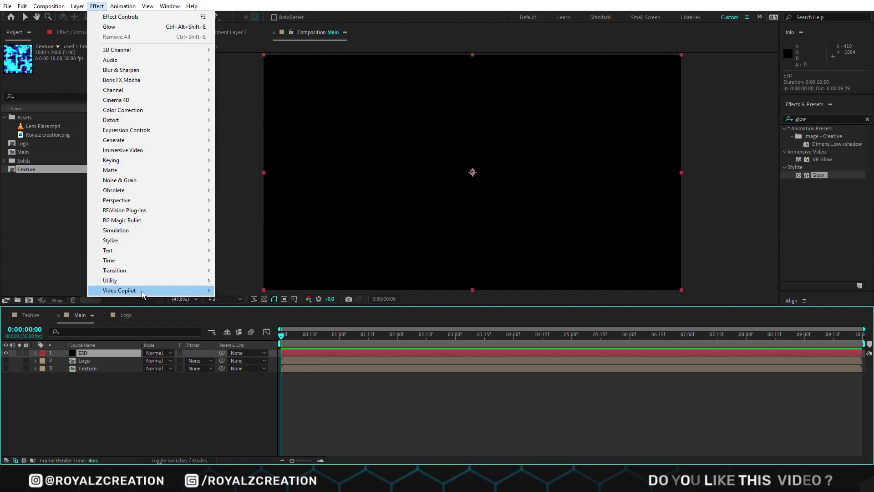
mouse_move(193, 290)
left_click(238, 290)
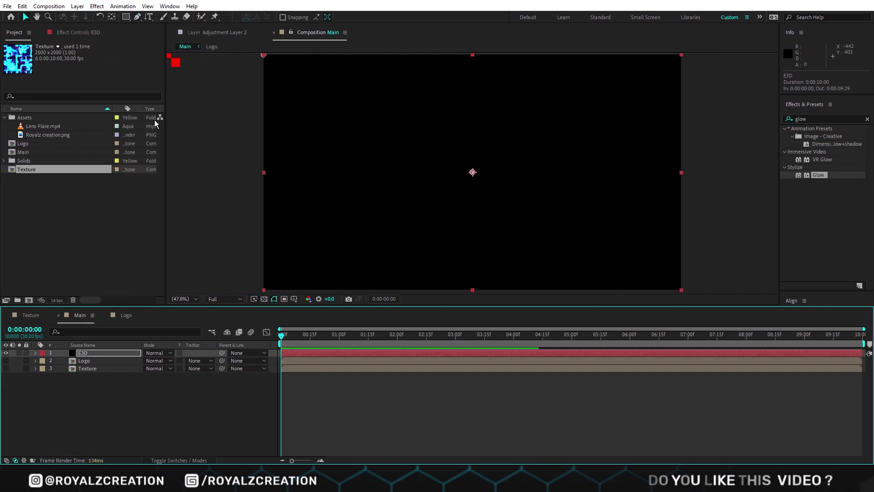
Assign the Logo layer as Path Layer 1 in Element's Custom Text and Masks settings.
left_click(84, 36)
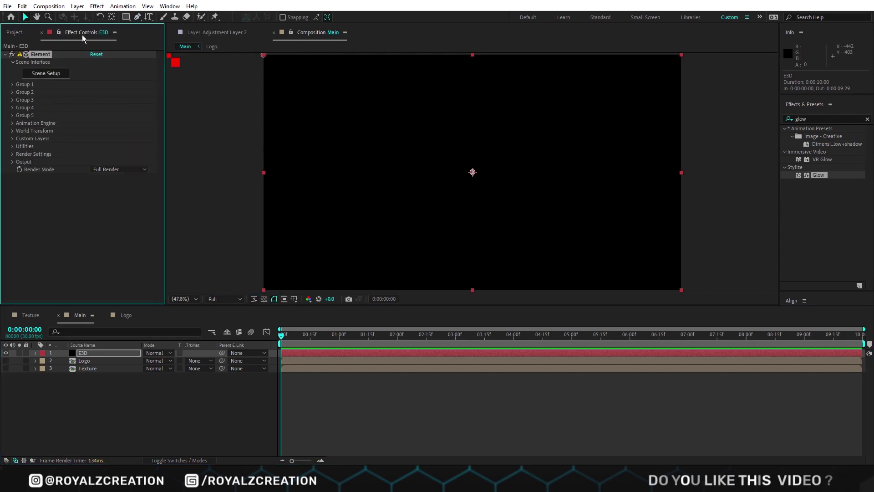
left_click(11, 138)
left_click(20, 146)
left_click(101, 154)
left_click(102, 188)
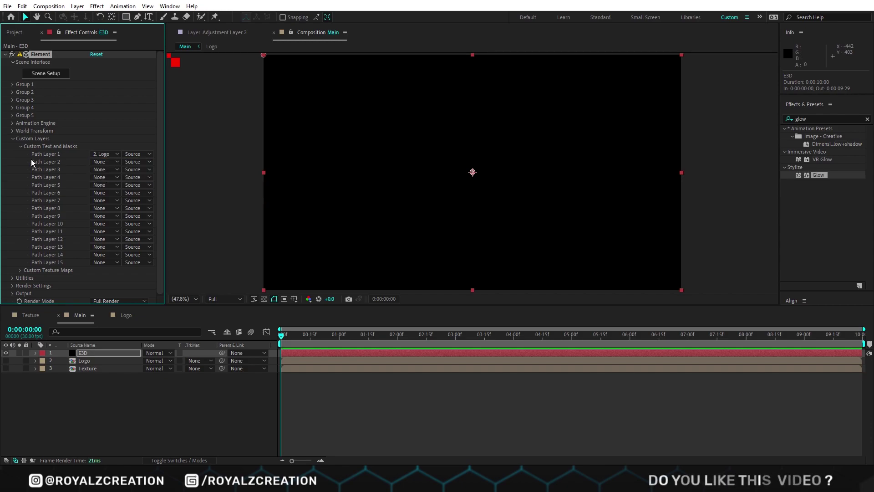
Assign the Texture layer as Layer 1 in Element's Custom Texture Maps.
left_click(20, 146)
left_click(105, 145)
left_click(110, 189)
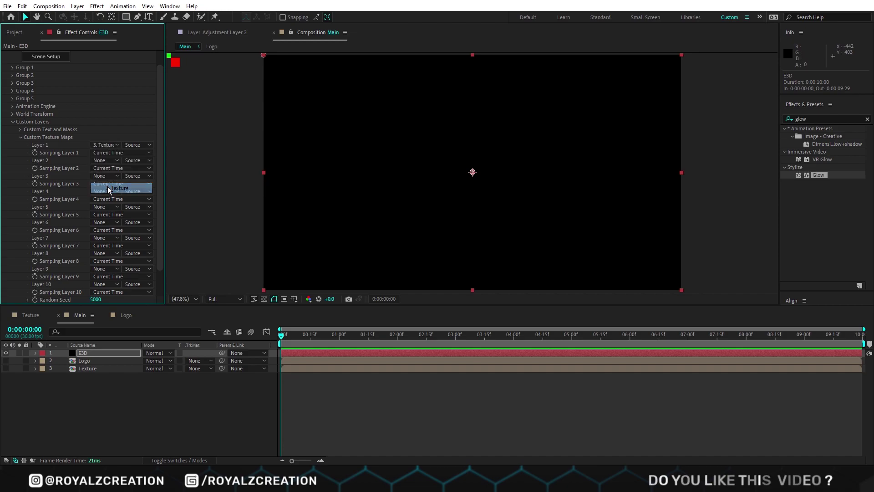
left_click(18, 137)
left_click(13, 139)
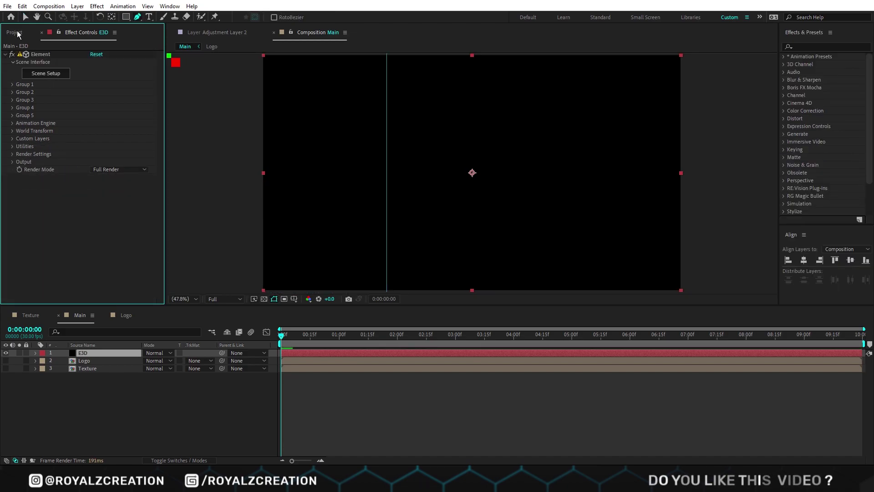
Add Basic_.jpg from the Assets folder to Main directly below the E3D layer and hide it.
left_click(18, 32)
left_click_drag(43, 127, 97, 353)
left_click(6, 360)
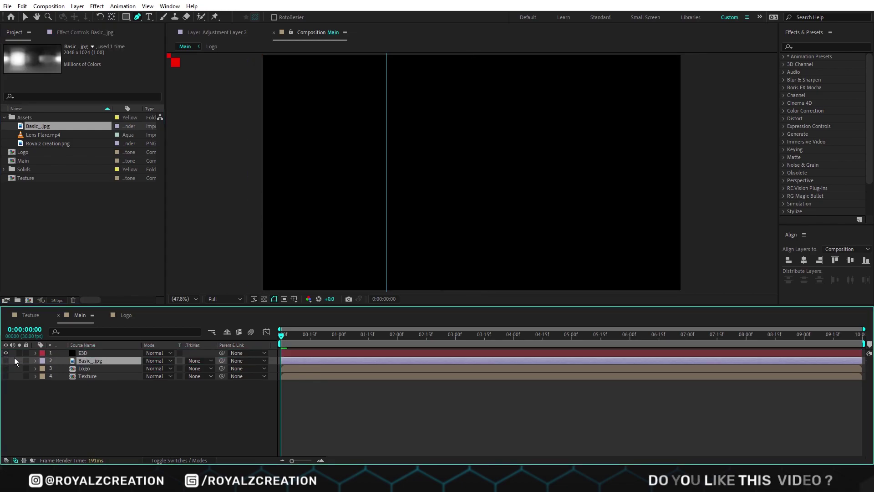
Assign the Basic_.jpg layer as Layer 2 in the E3D layer's Custom Texture Maps.
left_click(80, 34)
left_click(100, 353)
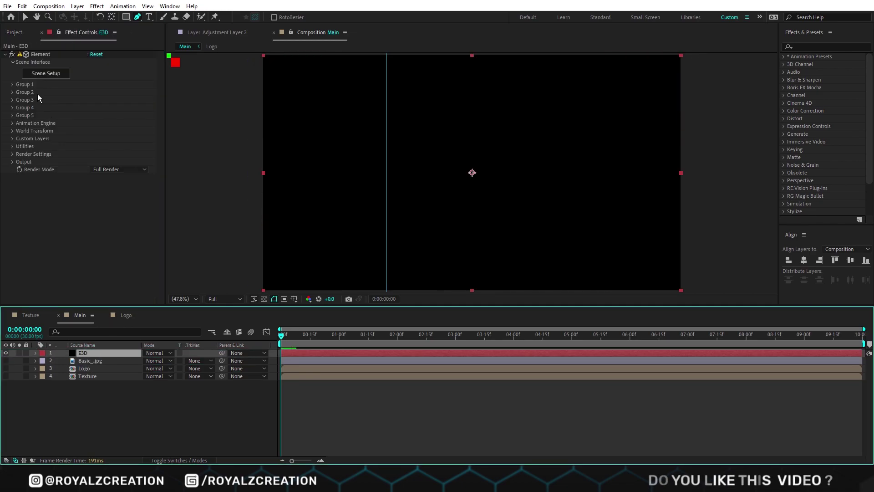
left_click(12, 139)
left_click(20, 154)
scroll(69, 162, "down", 1)
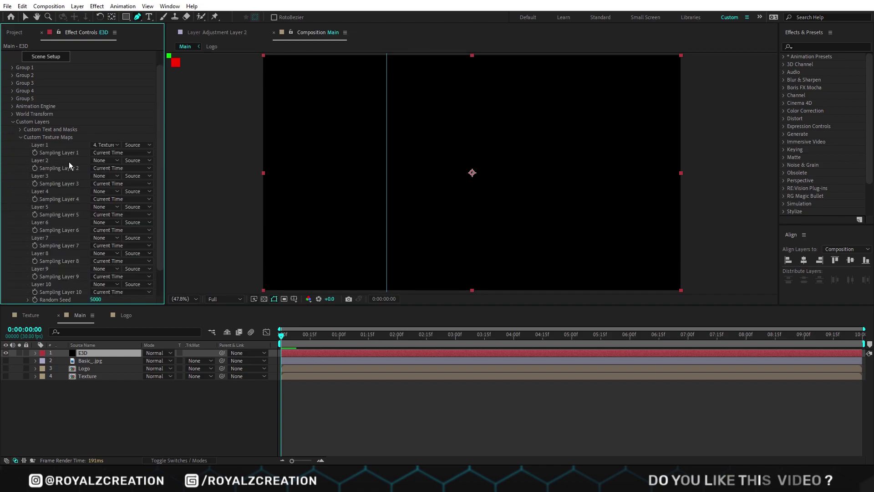
left_click(109, 159)
left_click(135, 193)
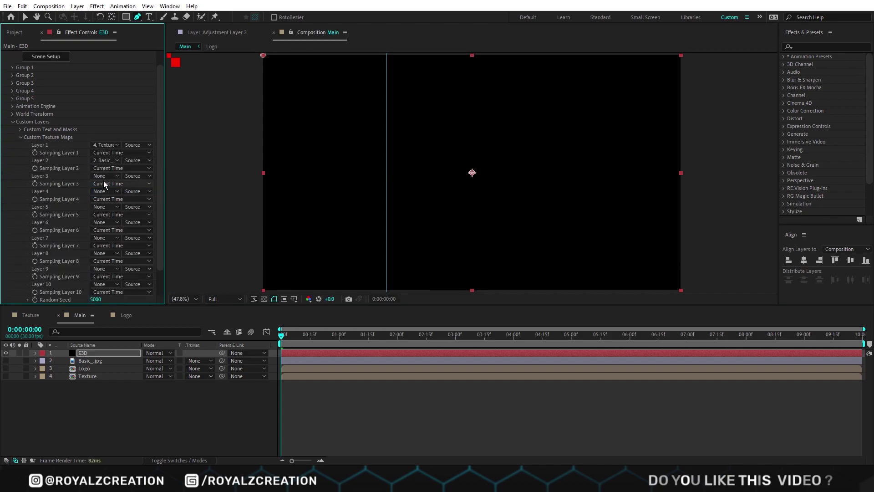
scroll(18, 152, "down", 1)
left_click(20, 133)
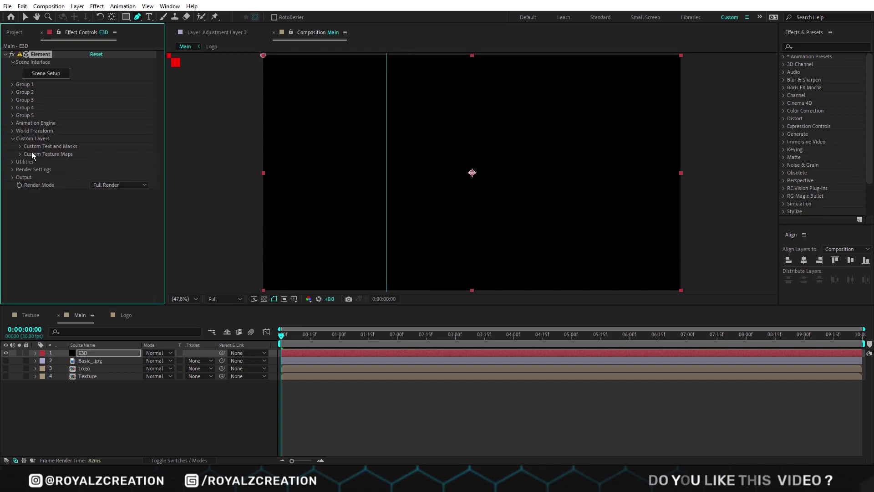
Open Element's Scene Setup and extrude a 3D logo model from Custom Path 1.
left_click(46, 73)
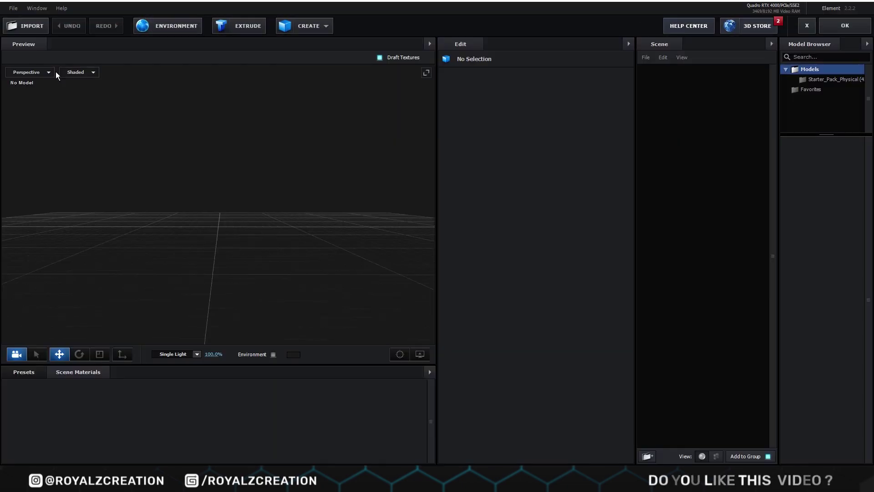
left_click(239, 27)
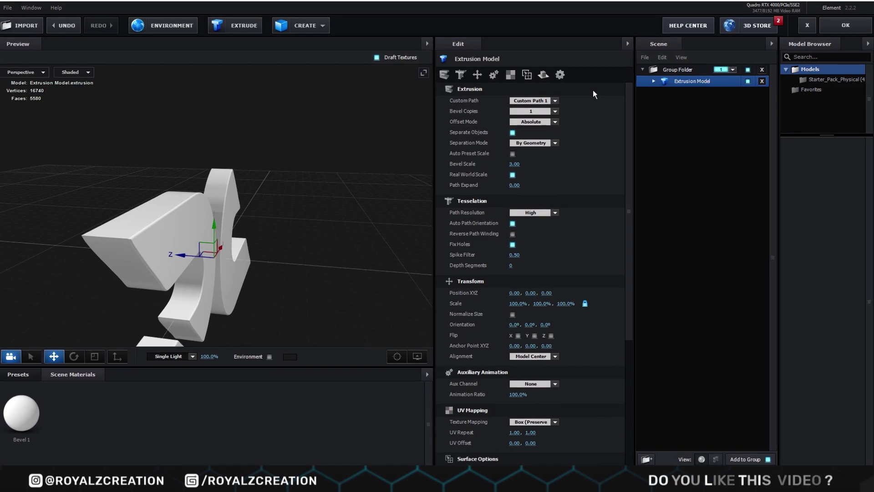
Set the extrusion model's Bevel 1 to an Extrude of 0.10 and Expand Edges of 0.50.
left_click(595, 89)
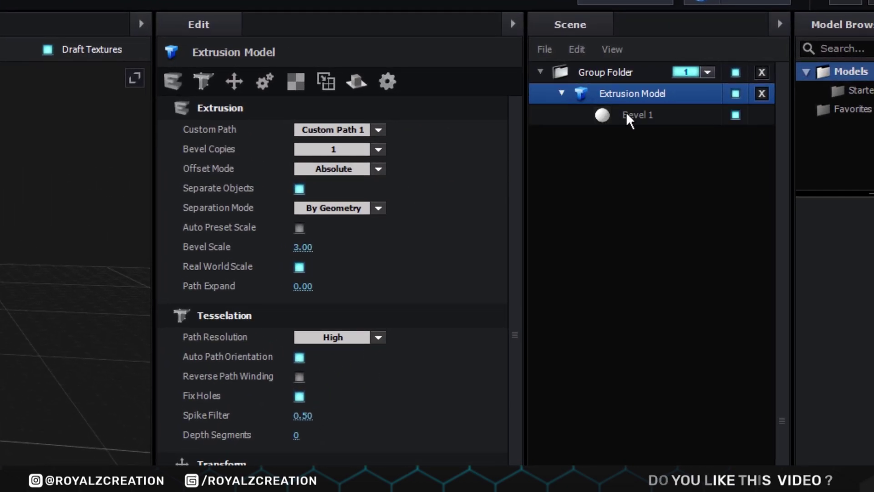
left_click(648, 108)
left_click(330, 130)
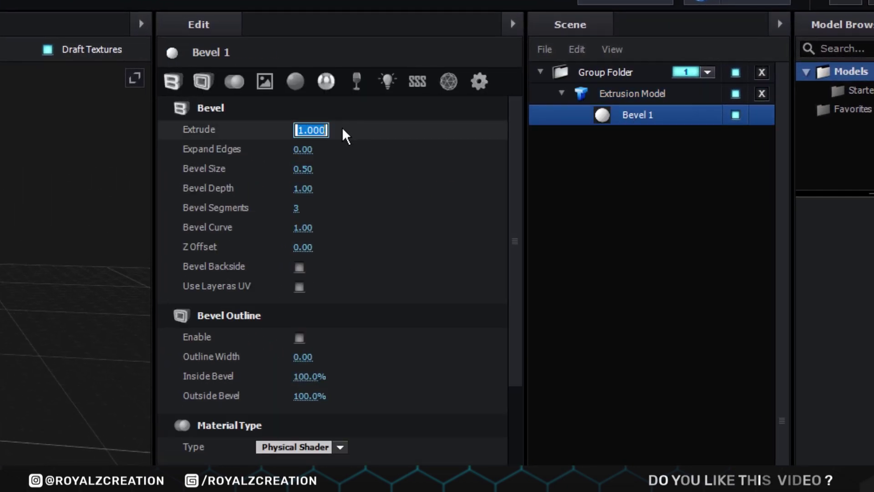
type("0.1")
key("Return")
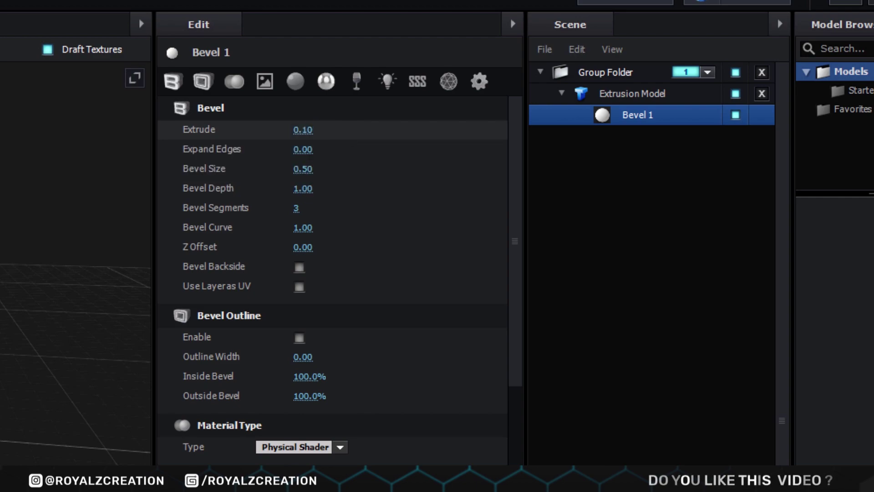
left_click(302, 148)
type("0.5")
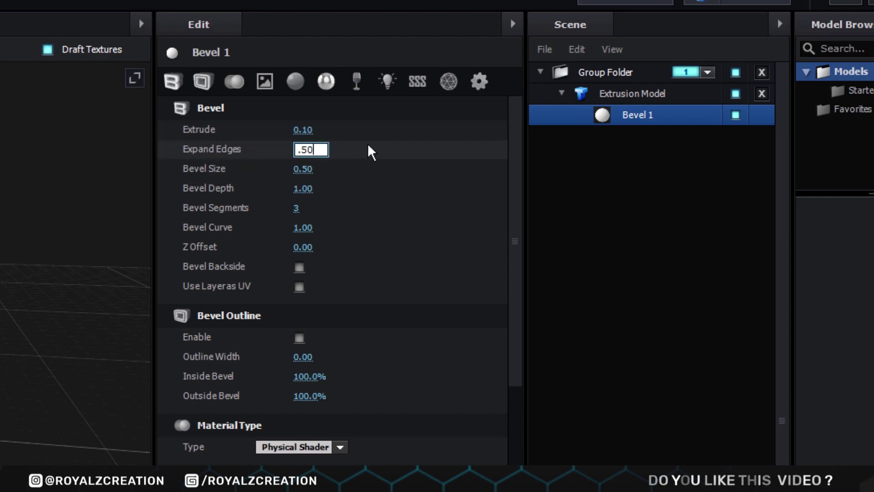
key("Return")
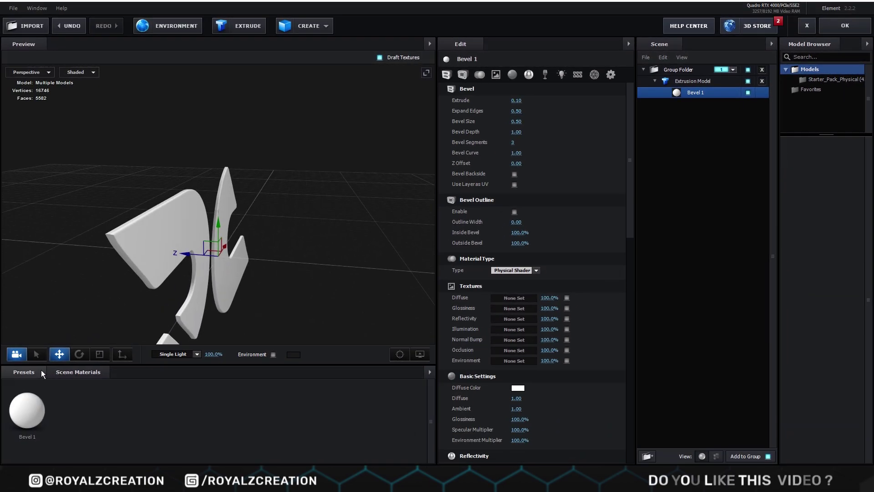
Apply the Chrome material from the Physical presets to Bevel 1 and orbit the preview to inspect the logo.
left_click(37, 371)
left_click(44, 424)
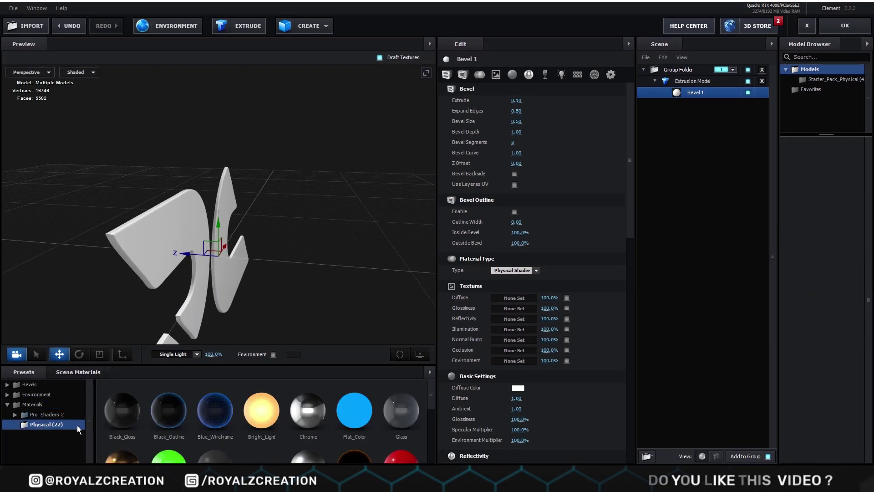
left_click_drag(307, 414, 704, 91)
left_click_drag(411, 236, 301, 289)
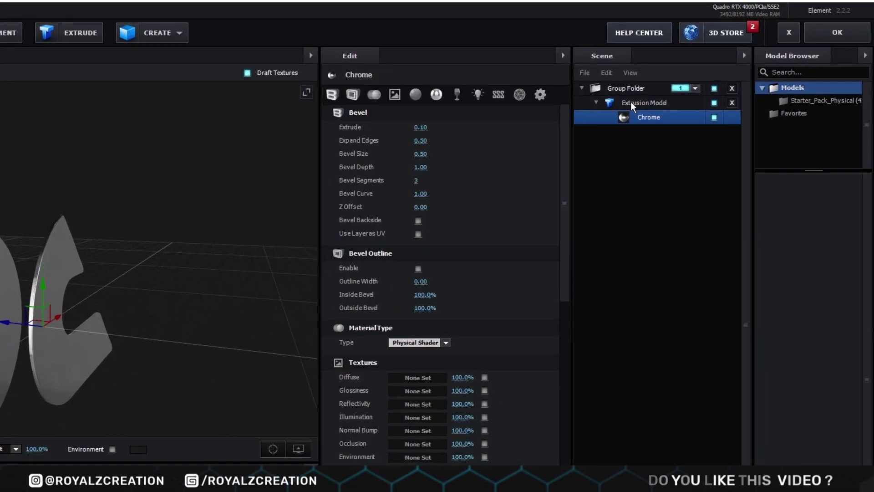
Duplicate the Chrome extrusion model and offset the copy along Z to about 0.04.
left_click(676, 80)
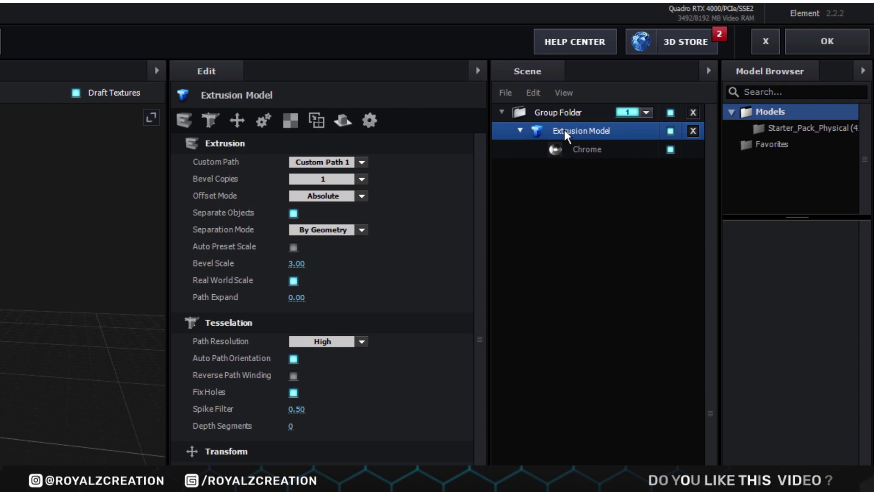
key("ctrl+d")
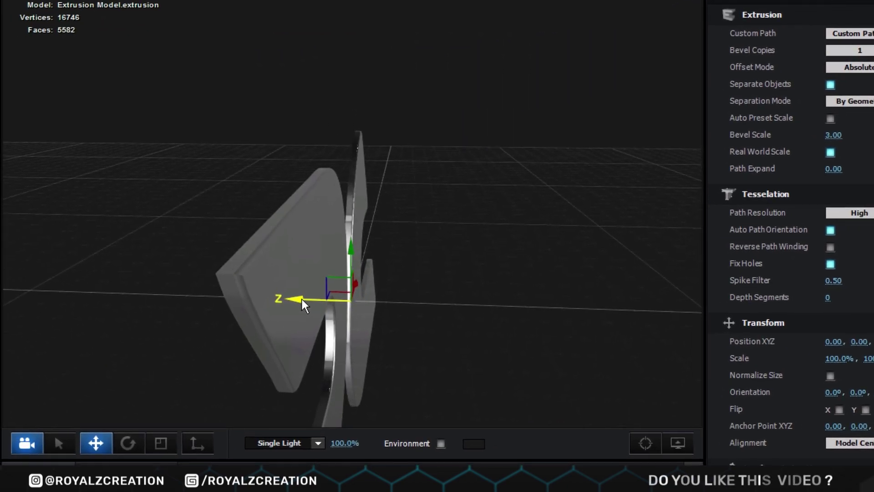
mouse_move(302, 299)
left_mouse_down()
mouse_move(280, 300)
mouse_move(291, 300)
left_mouse_up()
left_click_drag(381, 293, 517, 279)
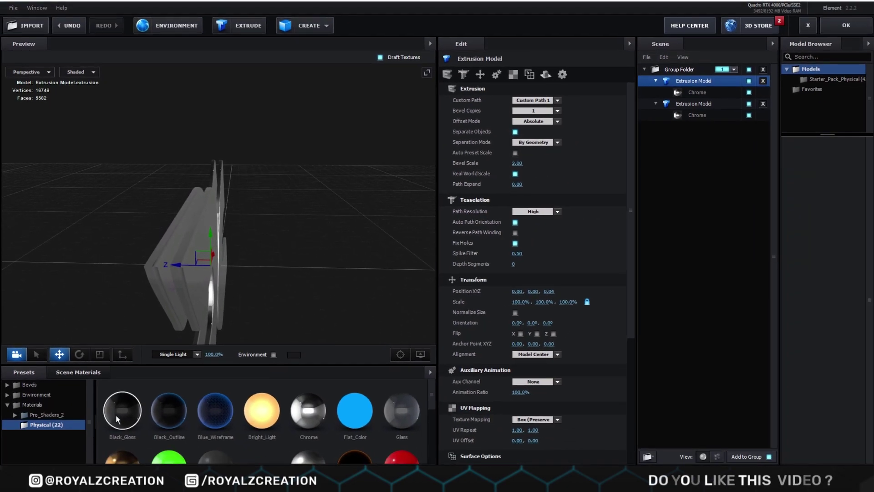
Apply the Black_Gloss material to the offset extrusion copy and set its bevel Extrude to 0.07.
left_click_drag(117, 416, 692, 92)
left_click_drag(373, 236, 373, 233)
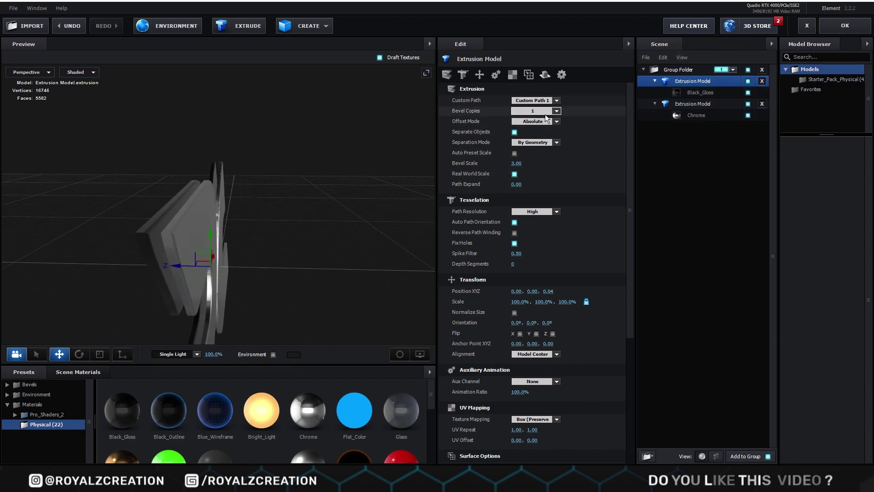
left_click(687, 94)
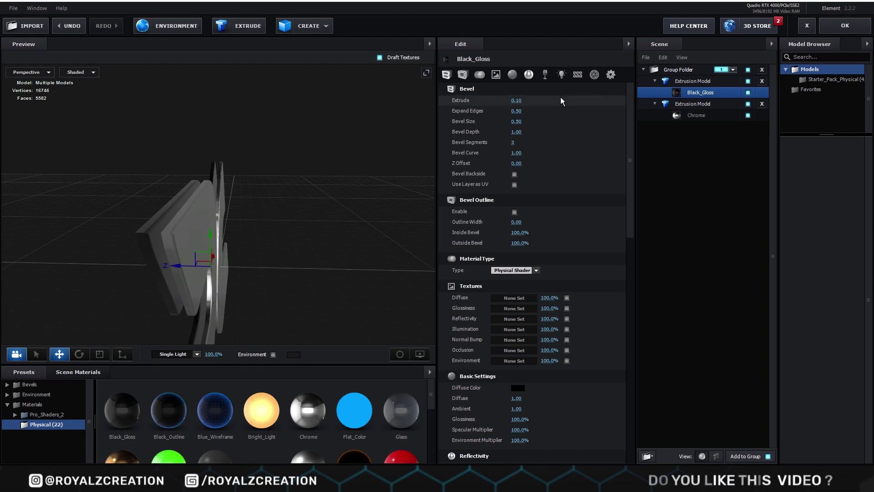
type(".07")
key("Return")
left_click_drag(178, 277, 277, 260)
Duplicate the Chrome extrusion model, place the copy first in the Group Folder and shift it along Z.
left_click(693, 81)
left_click(684, 105)
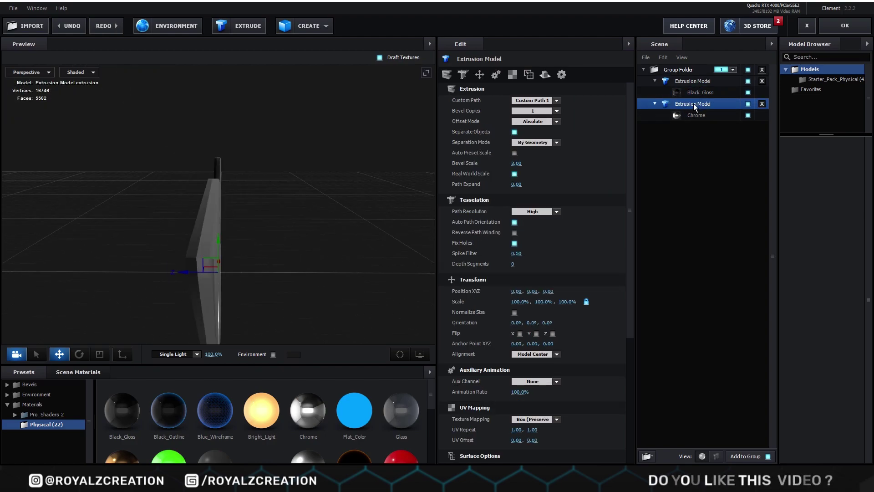
key("ctrl+d")
left_click_drag(696, 92, 695, 78)
left_click(694, 92)
left_click_drag(184, 272, 179, 271)
Set the new Chrome copy's bevel Expand Edges to 0.01 and its Extrude to 0.07.
left_click(521, 110)
type(".01")
left_click(520, 100)
type(".07")
key("Return")
left_click_drag(230, 270, 309, 248)
Apply the Green_Light material from the Physical presets to the first extrusion model in the group.
left_click(705, 81)
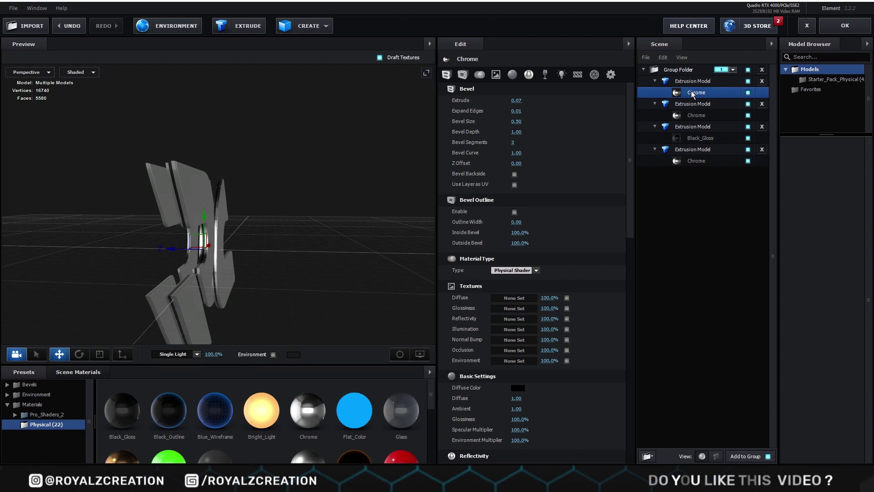
scroll(180, 444, "down", 1)
left_click_drag(171, 437, 701, 92)
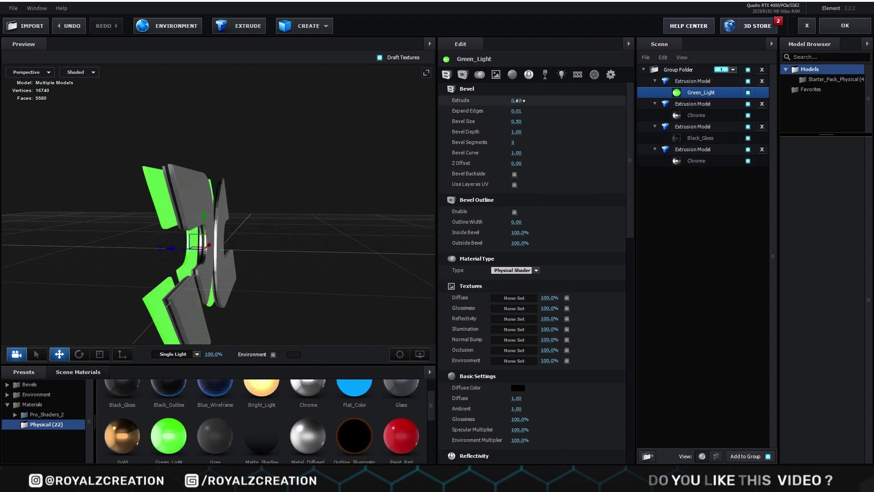
Set the Green_Light bevel's Extrude to 0.72 and Expand Edges to -0.30.
type(".72")
key("Return")
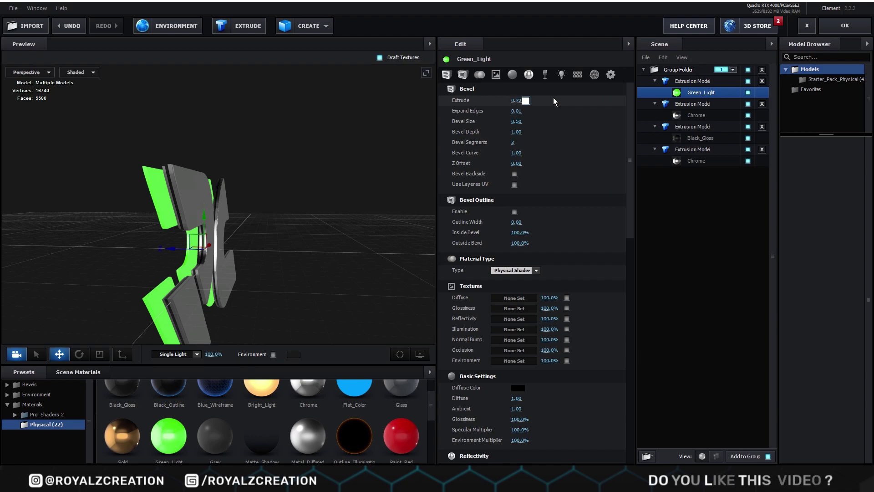
left_click(517, 111)
type("-0.")
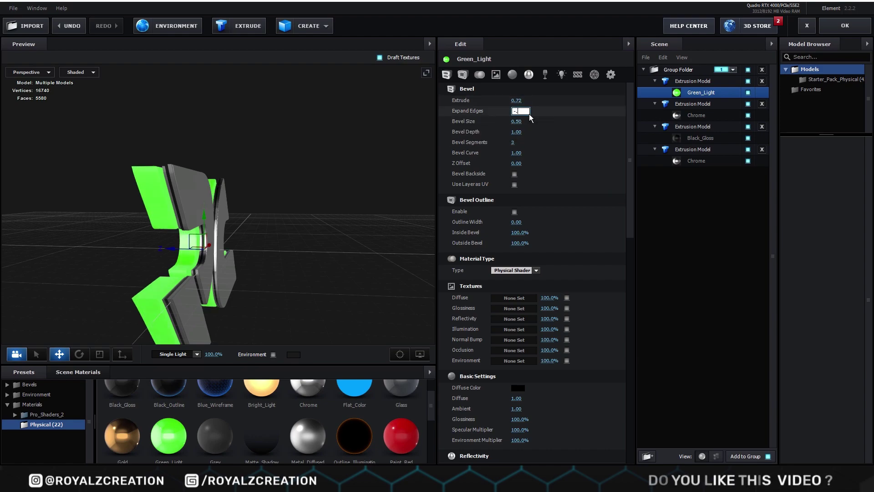
type("30")
key("Return")
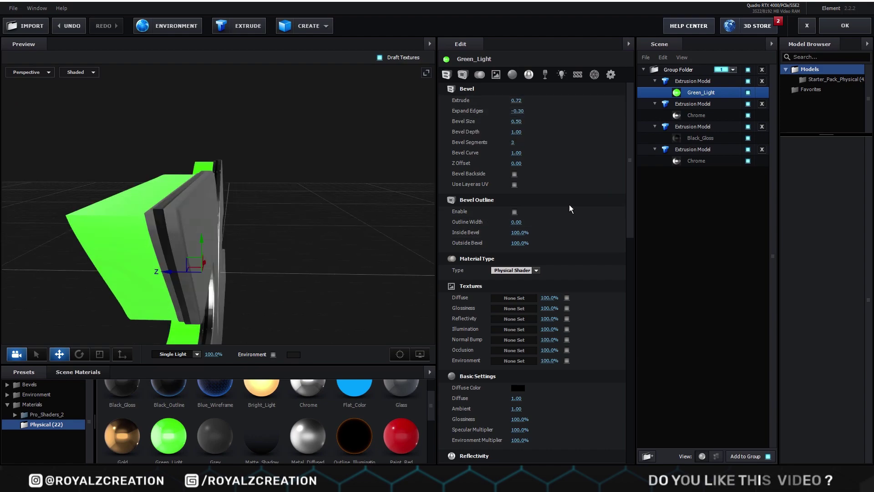
Assign Custom Layer 1 as Green_Light's Diffuse texture with a UV Repeat of 8.00 by 4.00.
left_click(514, 297)
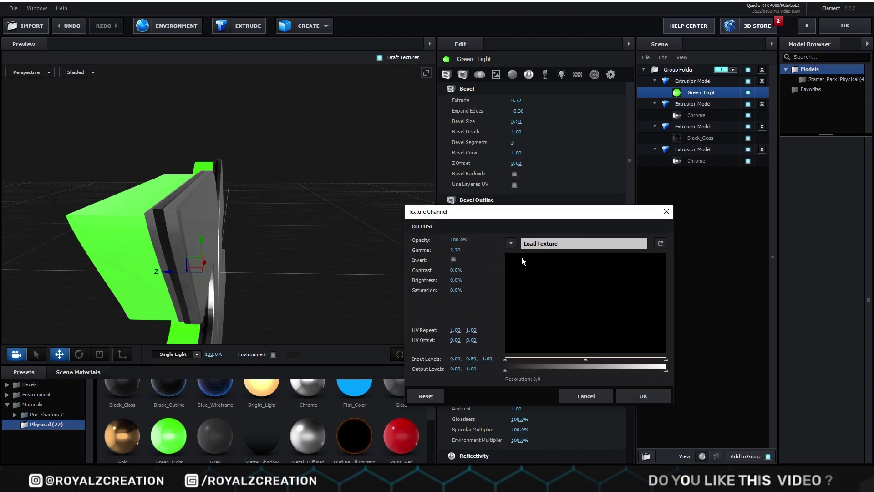
left_click(512, 242)
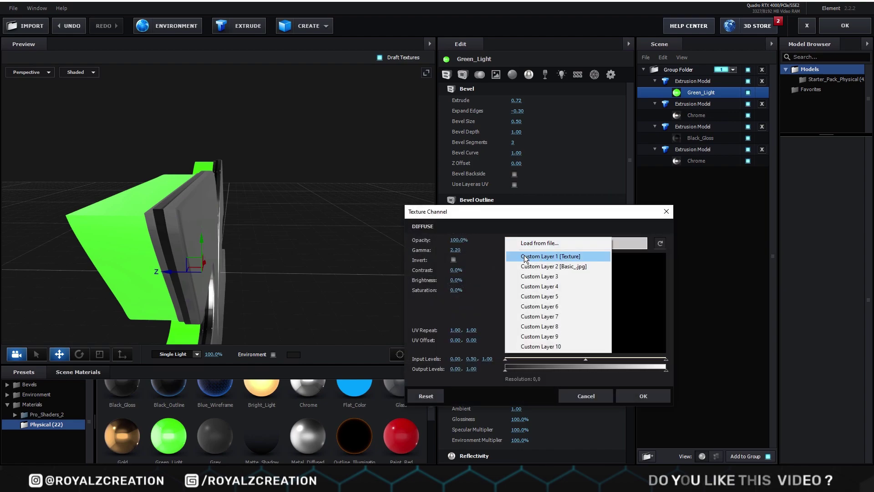
left_click(523, 256)
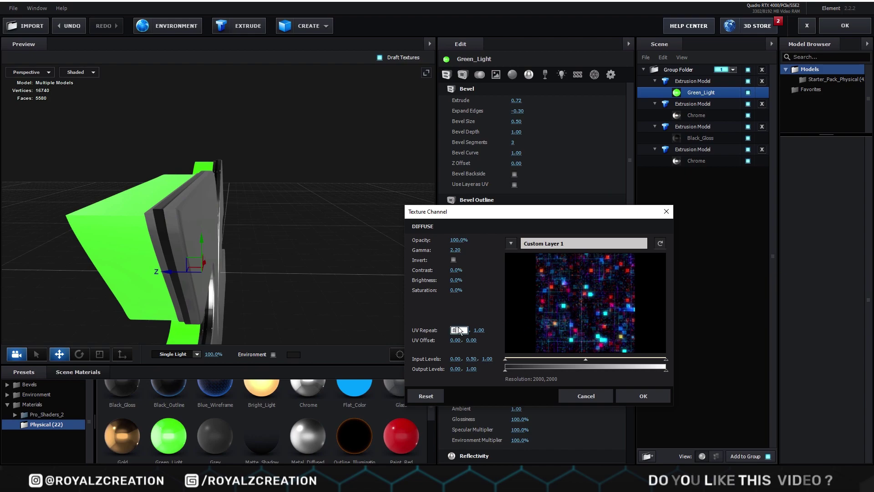
key("Return")
key("Return")
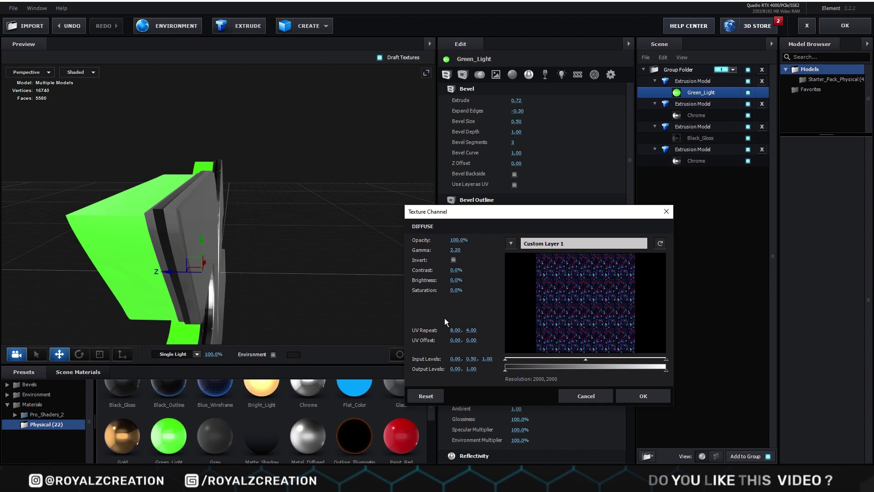
left_click(638, 395)
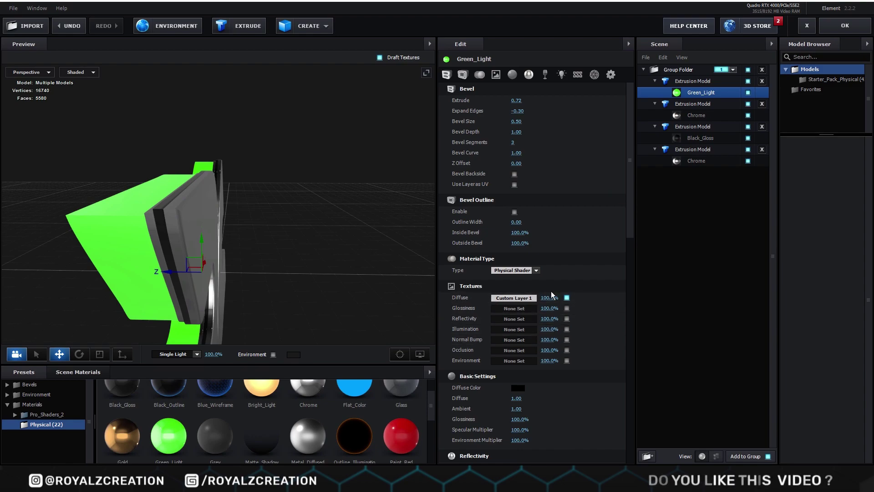
Set Green_Light's Diffuse Color to white (ffffff) and its Diffuse value to 5.00.
scroll(575, 291, "down", 3)
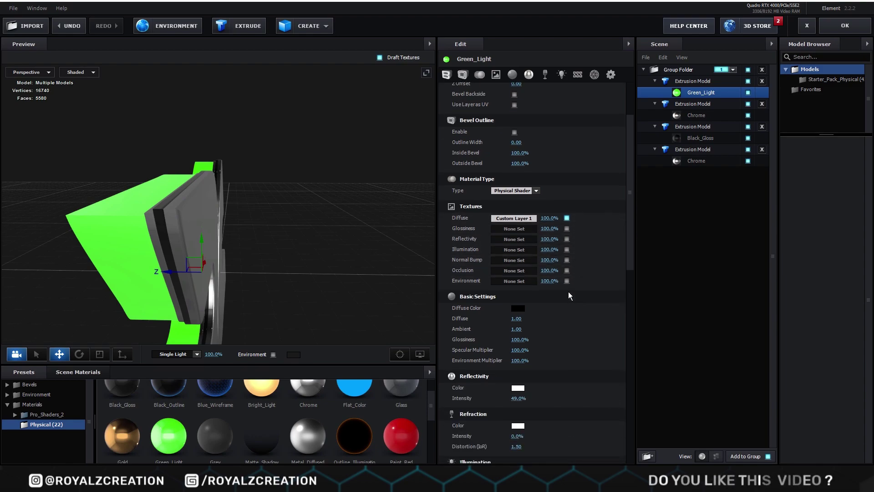
left_click(517, 292)
type("ffffff")
key("Return")
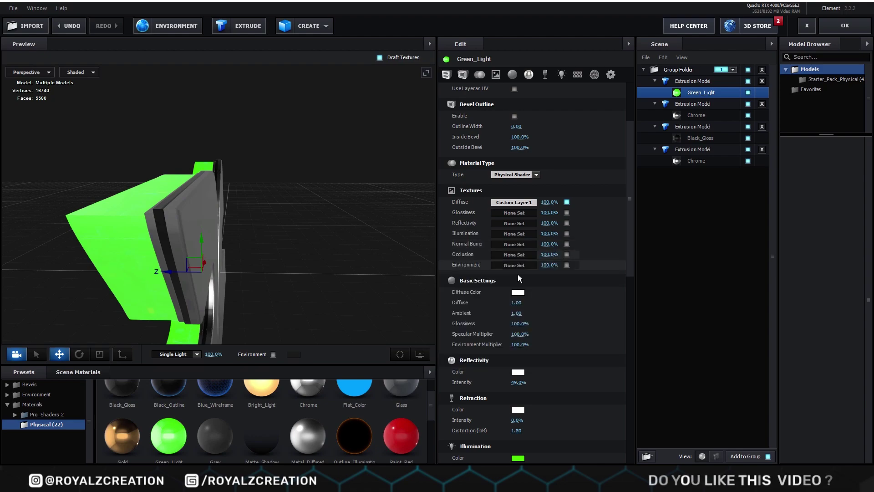
scroll(553, 296, "down", 1)
left_click(517, 271)
type("5")
key("Return")
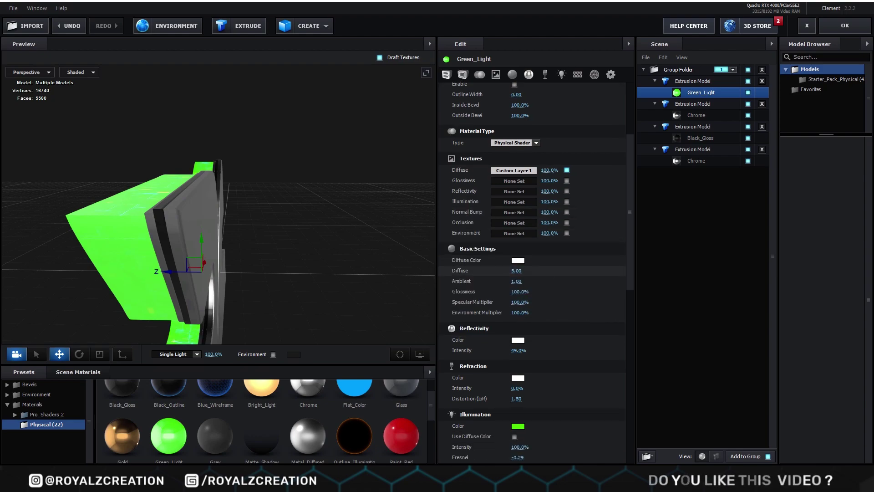
Set Green_Light's Illumination color to white, Fresnel to 0.00 and Fresnel Bias to 0.20.
scroll(522, 260, "down", 2)
scroll(523, 263, "down", 1)
left_click(519, 330)
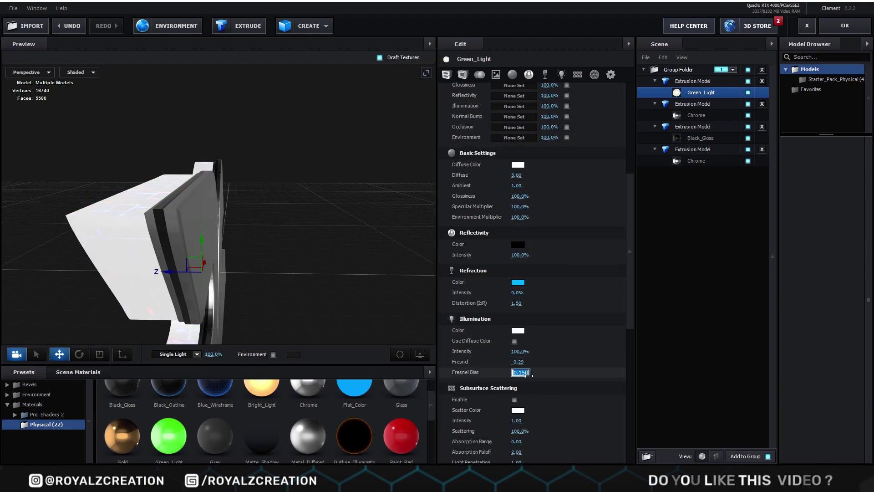
left_click(514, 361)
key("Return")
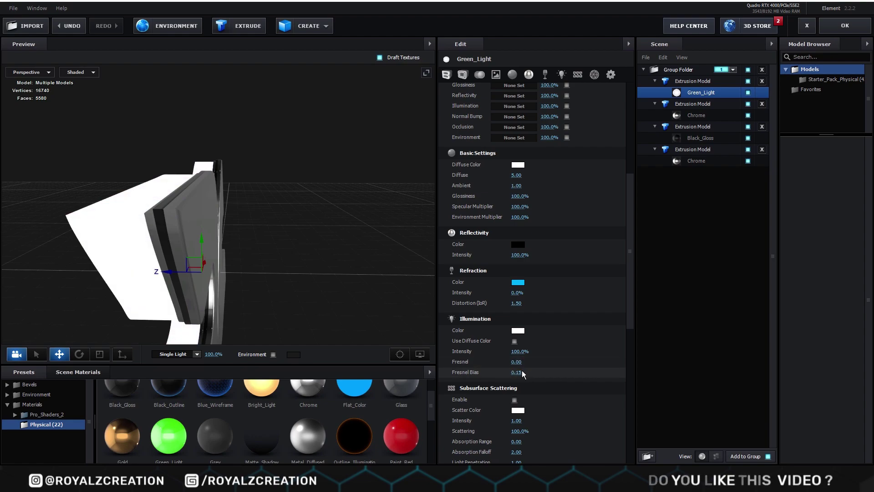
type("0.2")
key("Return")
Lower Green_Light's Illumination Intensity and check the textured sides of the logo.
scroll(543, 370, "down", 2)
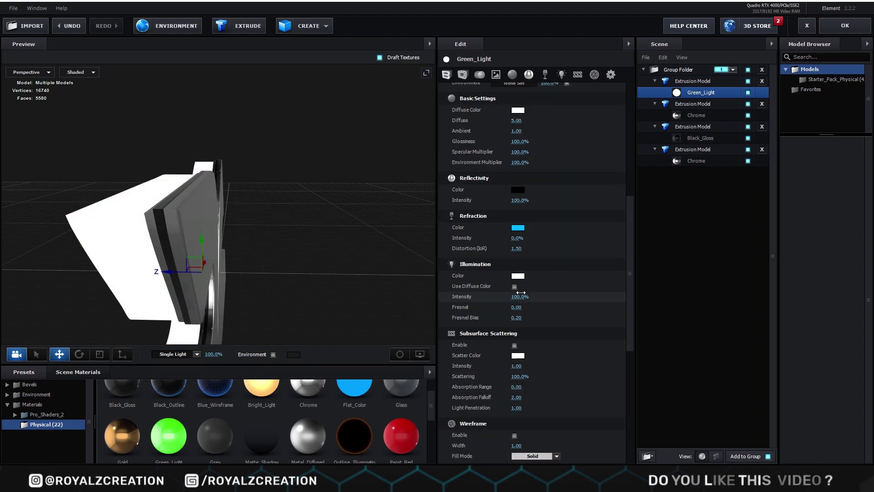
left_click_drag(520, 297, 469, 302)
left_click_drag(364, 278, 308, 271)
left_click_drag(274, 258, 321, 271)
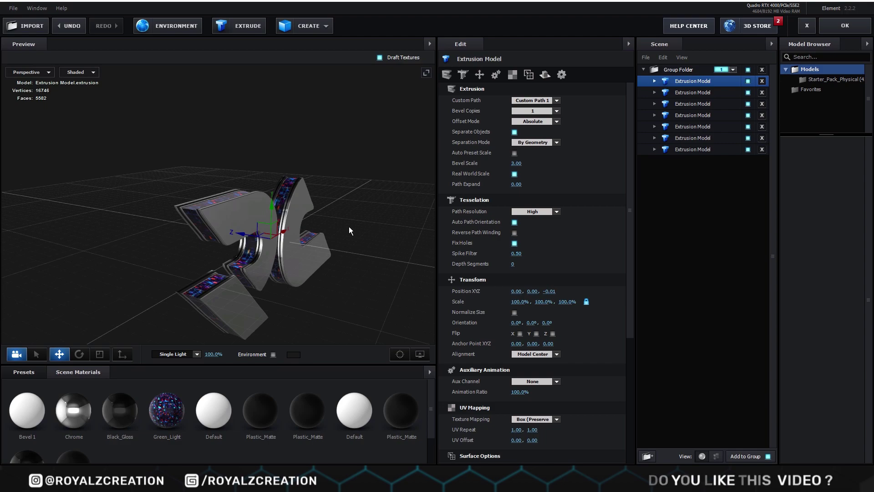
Create a plane model and set its X orientation to 90 degrees.
left_click(324, 27)
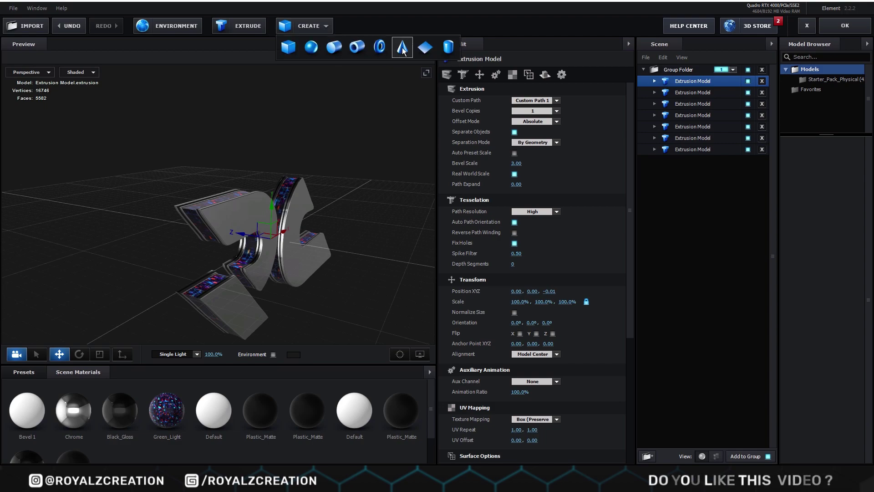
left_click(427, 51)
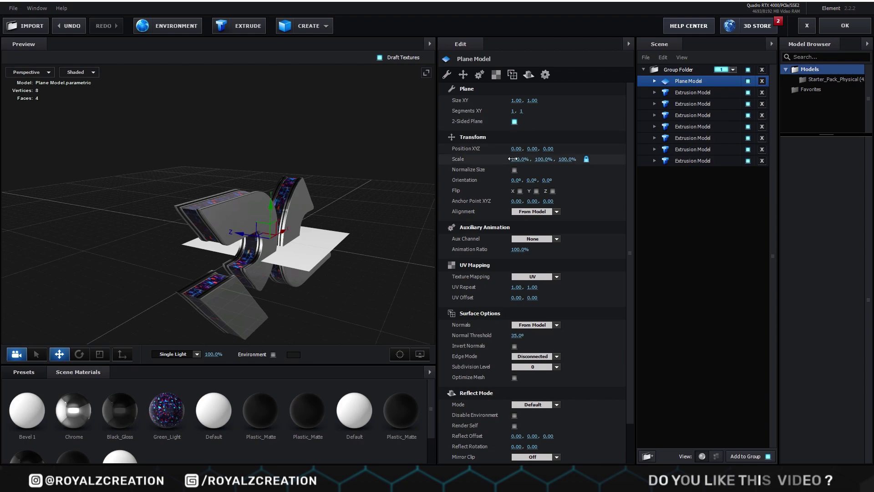
left_click(516, 180)
type("90")
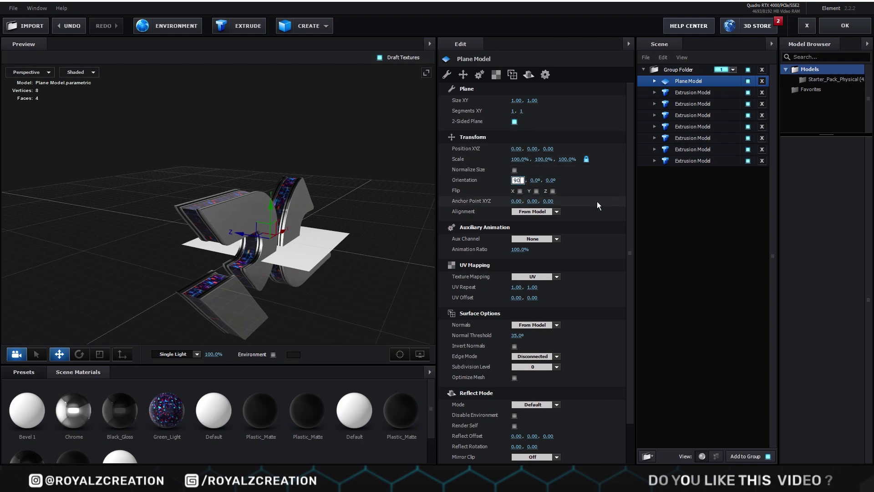
key("Return")
Scale the plane to 850% in X and 500% in Y and Z.
left_click(519, 159)
type("500")
key("Return")
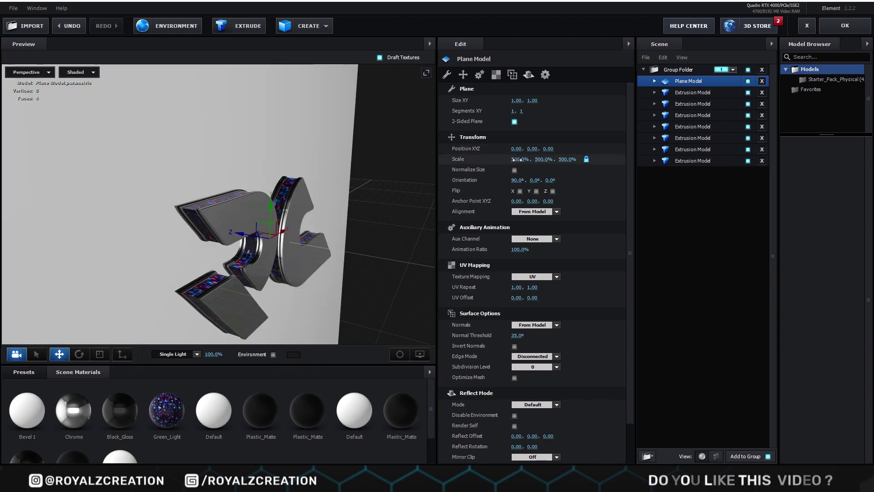
left_click(518, 161)
type("850")
key("Return")
Apply the Black_Gloss scene material to the large plane behind the logo.
scroll(345, 221, "down", 4)
left_click_drag(345, 220, 377, 322)
left_click_drag(114, 416, 140, 271)
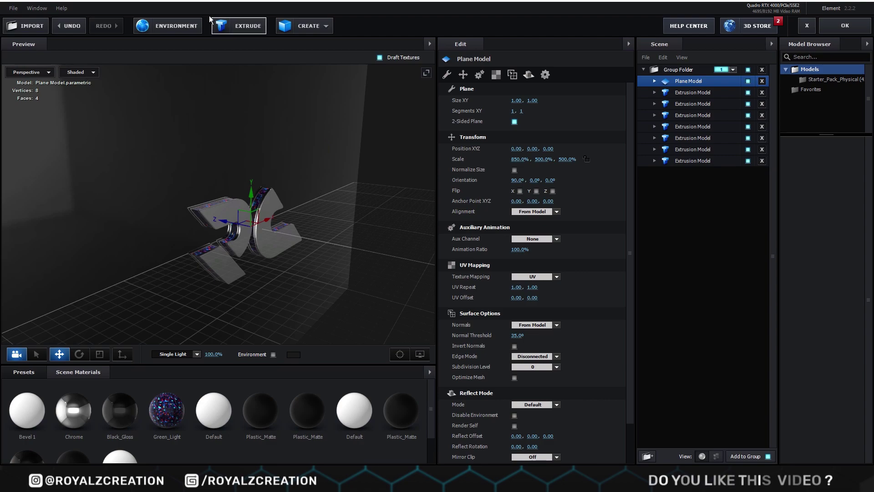
Use Custom Layer 2 (Basic_.jpg) as the scene's environment texture.
left_click(174, 27)
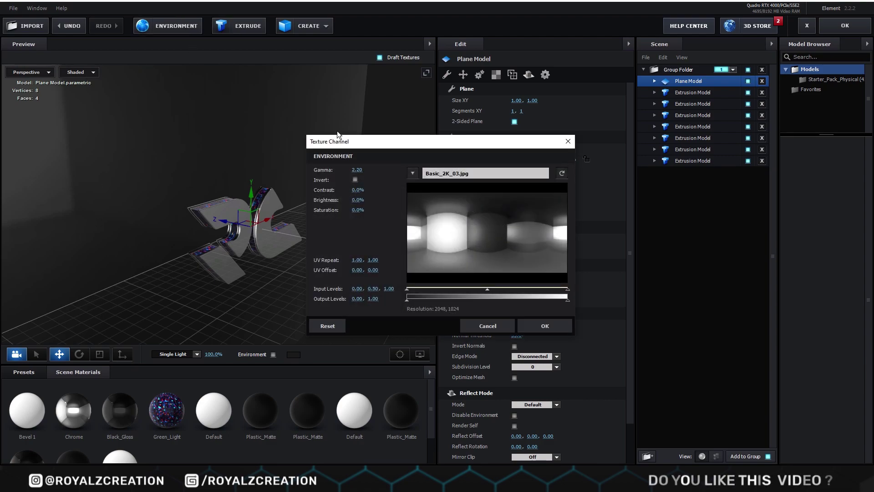
left_click(413, 173)
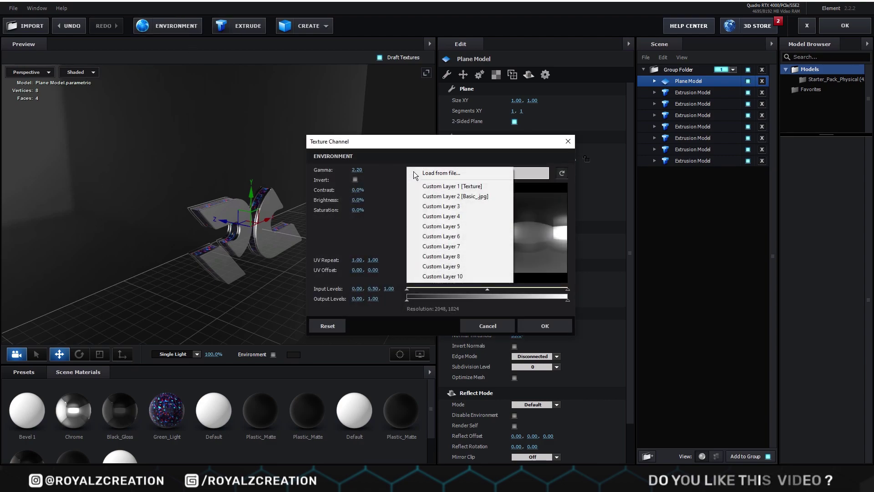
left_click(421, 195)
Set the environment texture's UV Repeat to 3.00 by 3.00 and its Brightness to -11%.
left_click(359, 260)
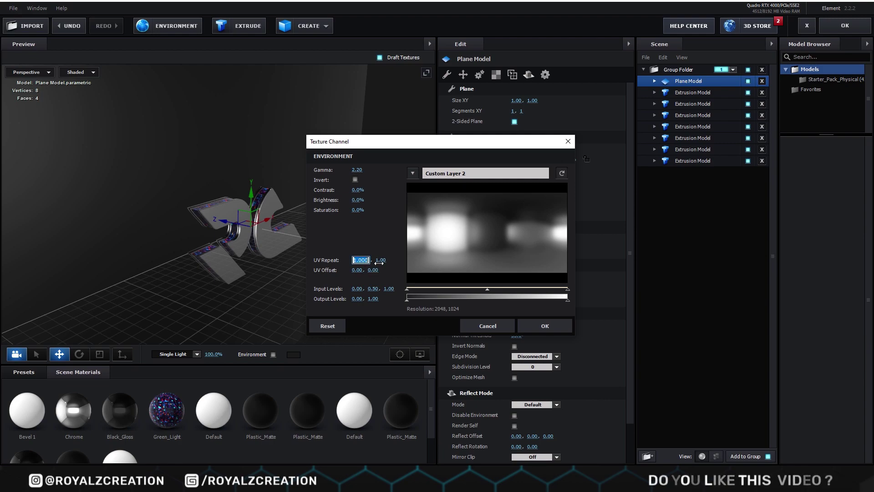
type("3")
left_click(391, 242)
left_click(372, 259)
type("3")
key("Return")
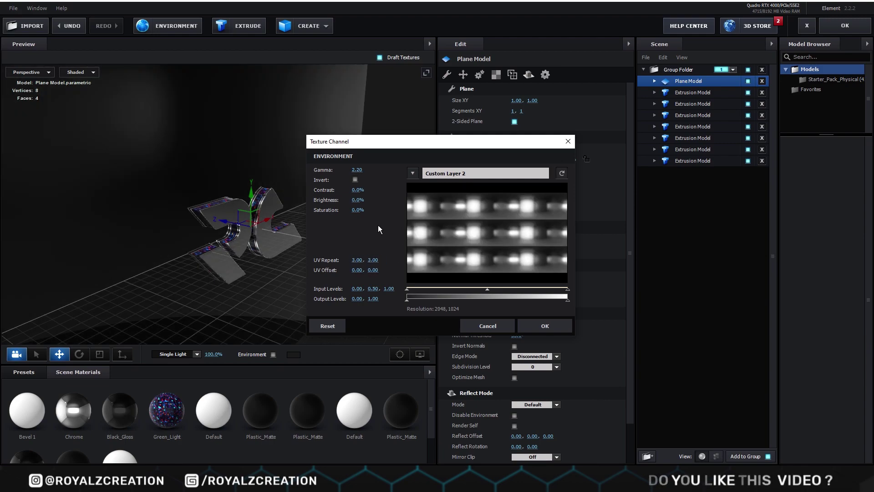
type("-11")
key("Return")
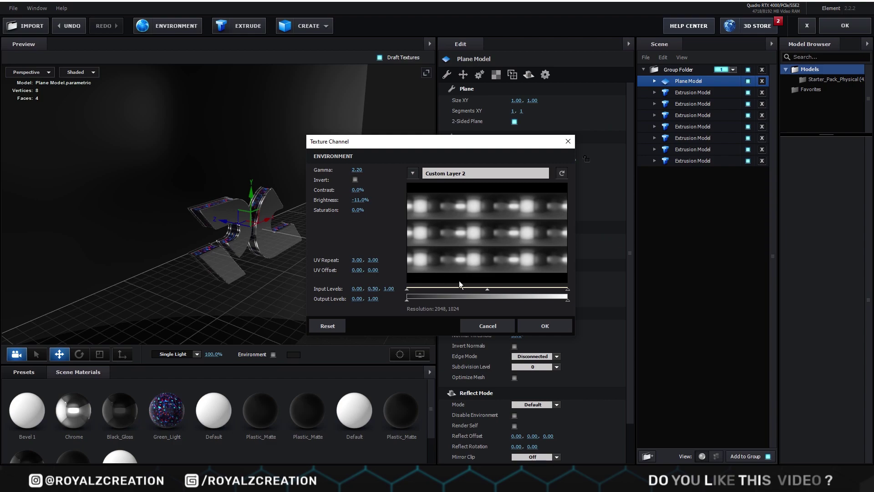
left_click(530, 327)
Switch the preview lighting to Dramatic.
left_click_drag(347, 258, 397, 244)
left_click(188, 354)
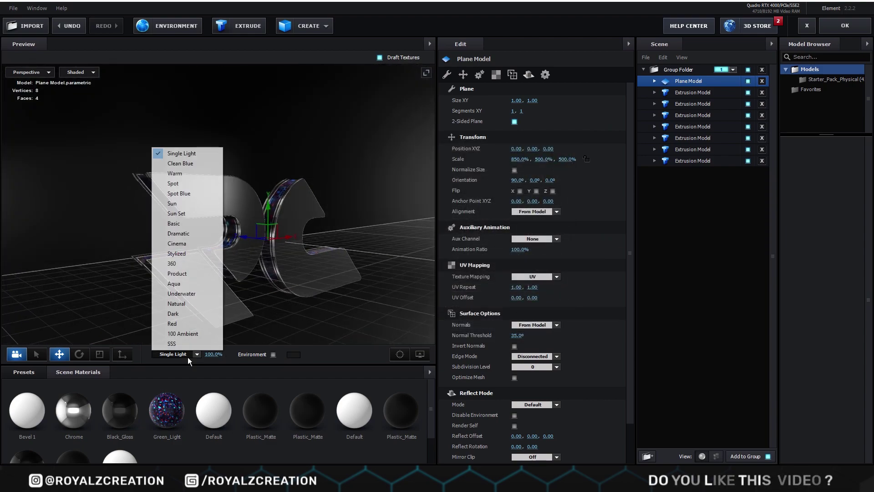
left_click(198, 233)
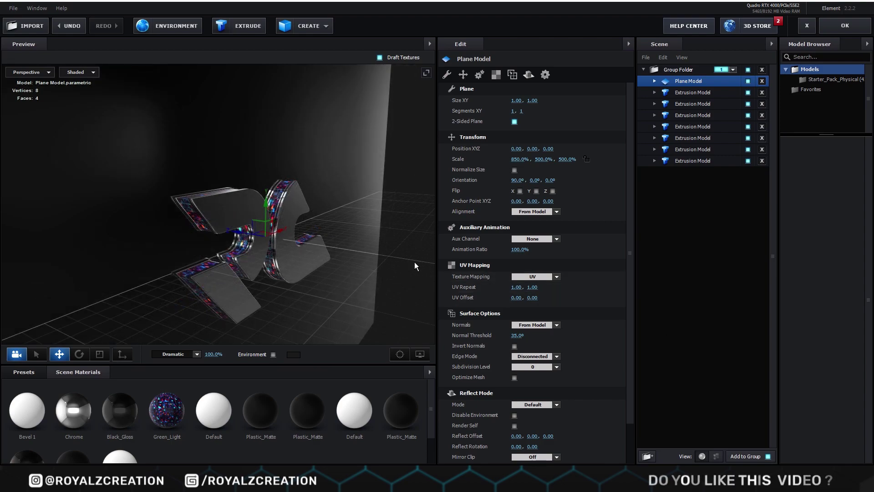
Set the backdrop plane's Reflect Mode to Mirror Surface, check the reflections and accept the Element scene.
right_click(704, 85)
mouse_move(747, 160)
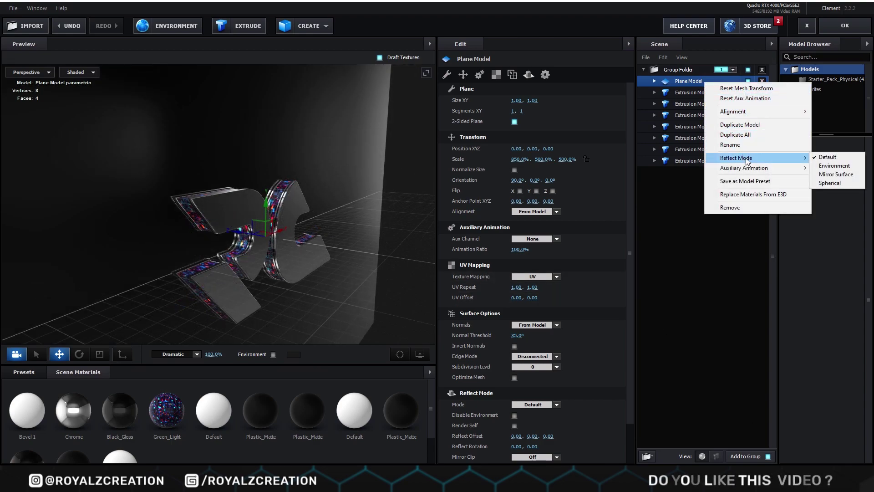
left_click(825, 175)
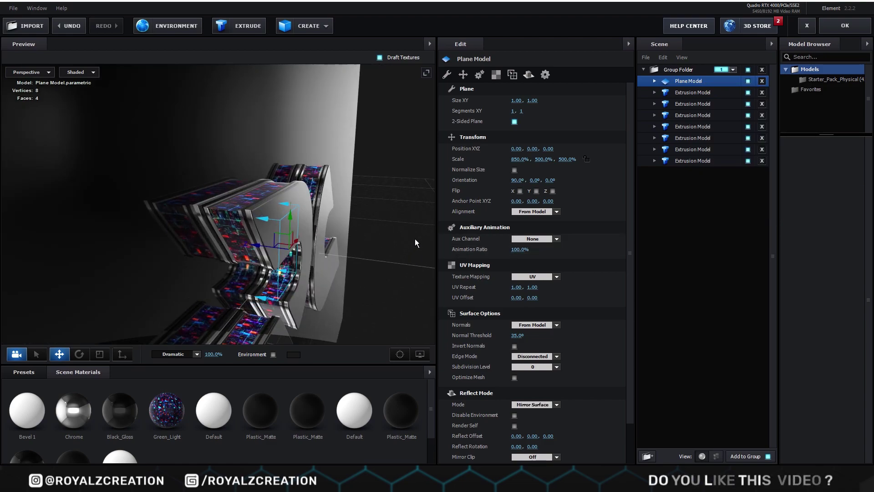
scroll(416, 236, "up", 3)
left_click_drag(412, 238, 414, 240)
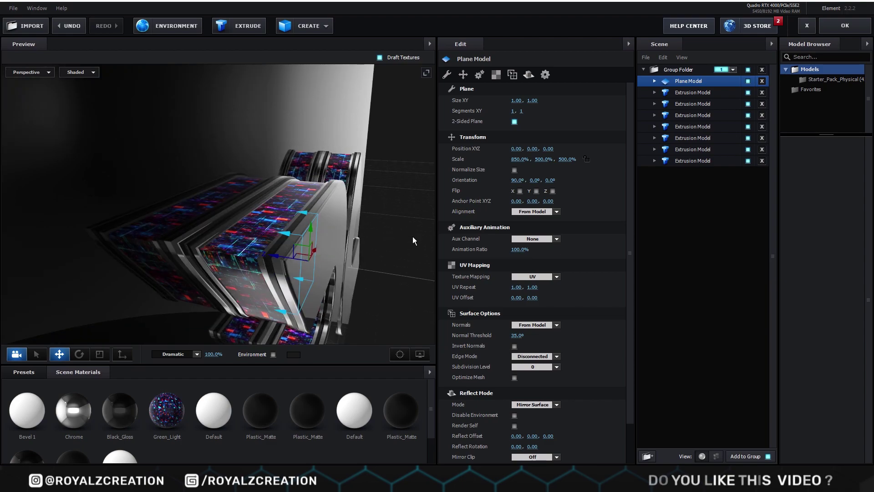
left_click(834, 26)
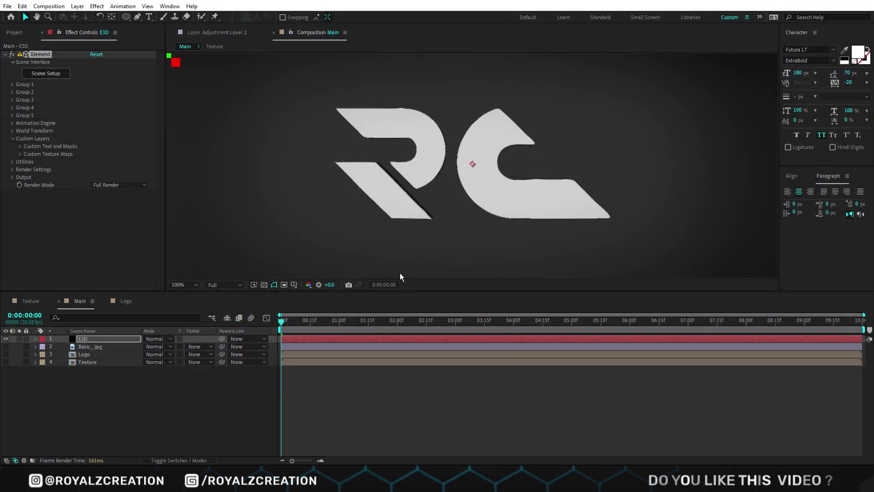
Add a two-node camera with the 50mm preset to the Main composition.
right_click(133, 411)
mouse_move(193, 302)
left_click(268, 344)
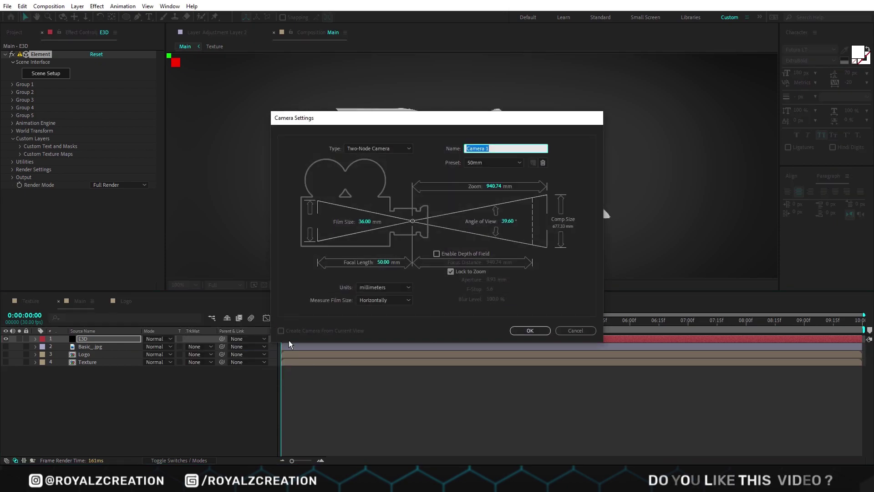
key("Return")
Orbit, pan and dolly the camera into a low close-up of the logo's textured edge.
key("c")
left_click_drag(449, 164, 447, 391)
key("shift+/")
left_click_drag(482, 150, 482, 32)
key("c")
left_click_drag(451, 158, 437, 237)
key("c")
key("c")
key("c")
key("c")
key("c")
key("c")
key("c")
key("c")
key("c")
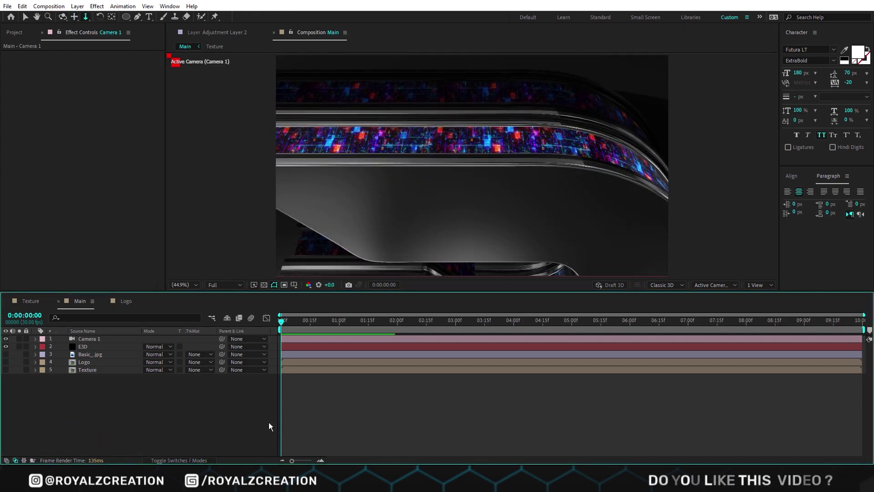
Add a null object to the Main composition and parent Camera 1 to it.
right_click(165, 404)
mouse_move(197, 294)
left_click(331, 352)
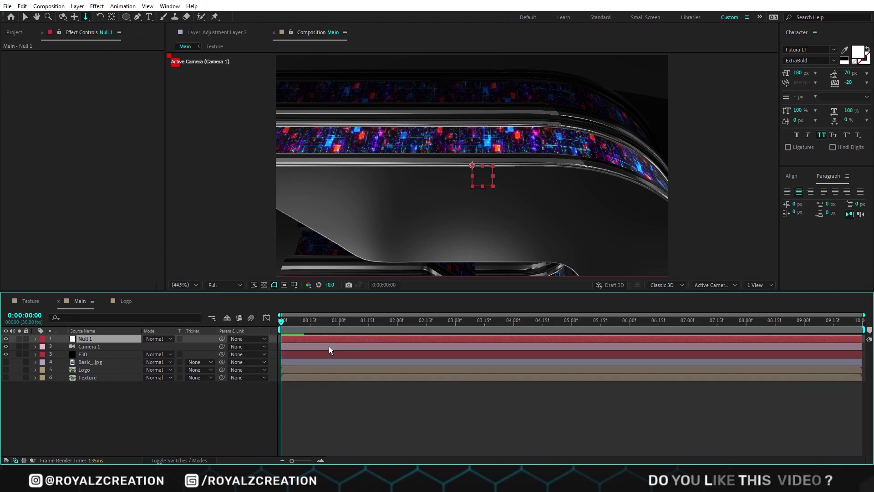
left_click(113, 345)
left_click_drag(223, 346, 101, 337)
left_click(101, 338)
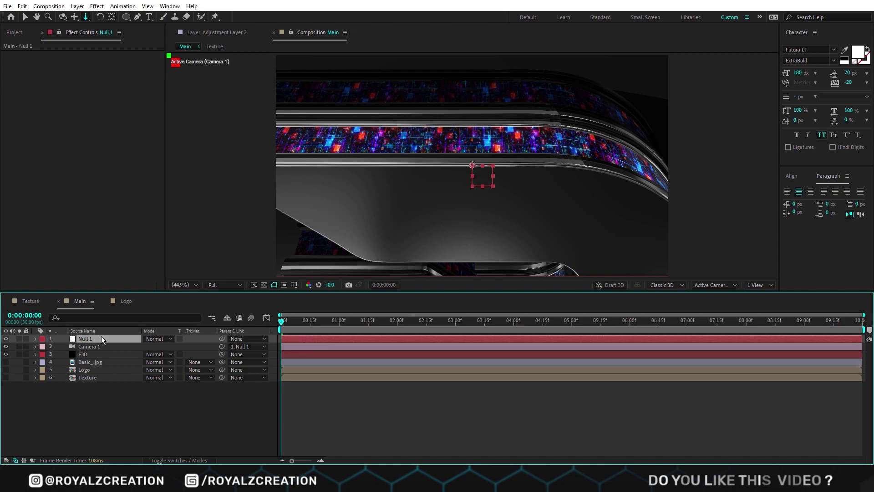
Make Null 1 a 3D layer and keyframe its Position of 960, 532, -18 at 0:00:00:20.
left_click(185, 457)
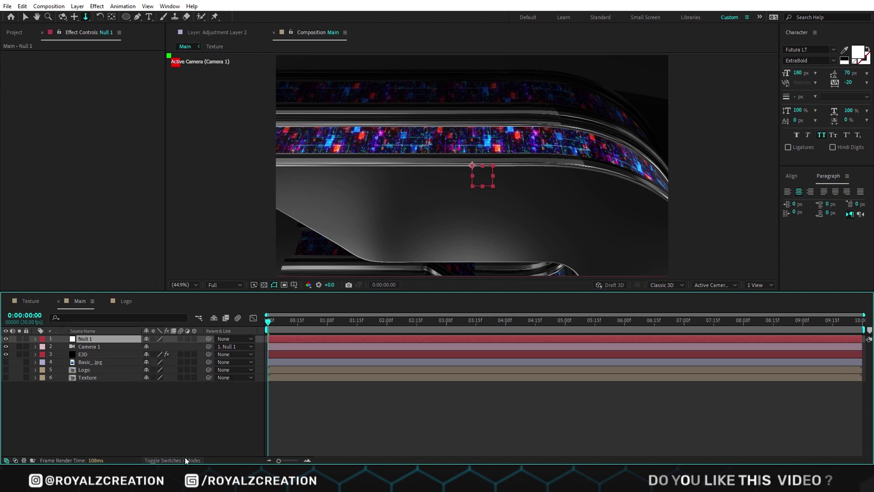
left_click(194, 338)
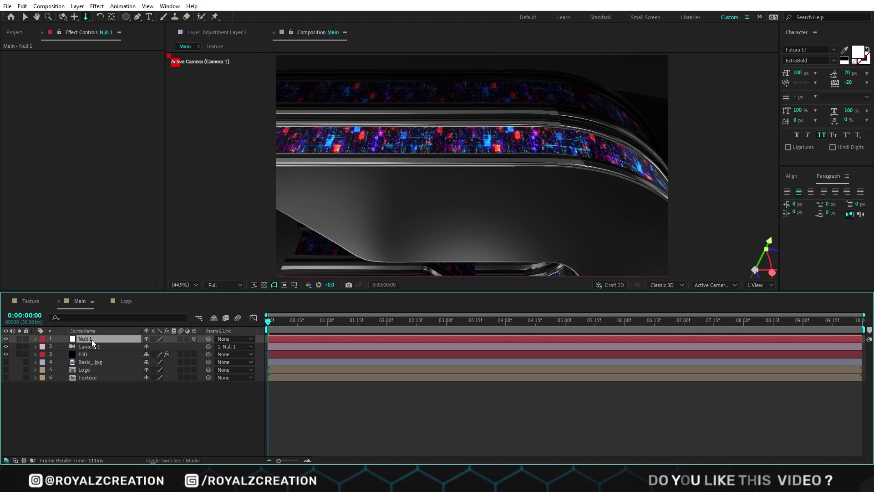
key("p")
key("space")
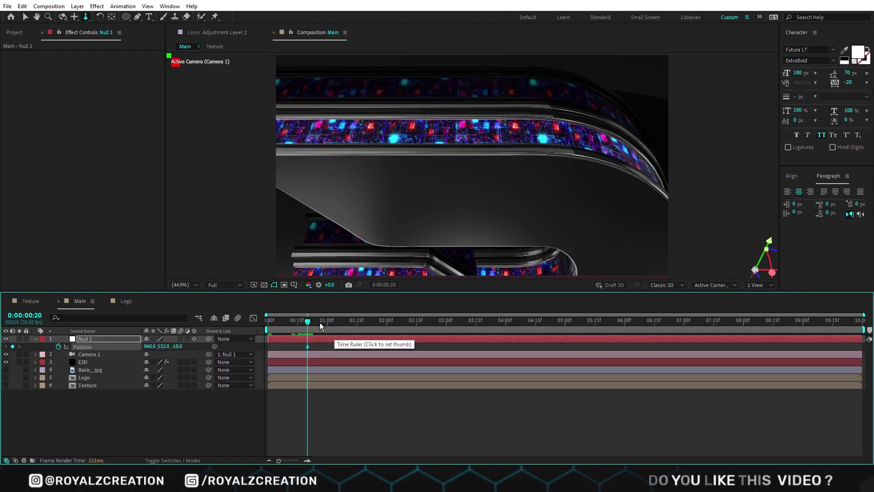
Keyframe the null's X Position 75 higher, at 1035, at 0:00:02:15 and preview the camera move.
left_click_drag(307, 323, 415, 331)
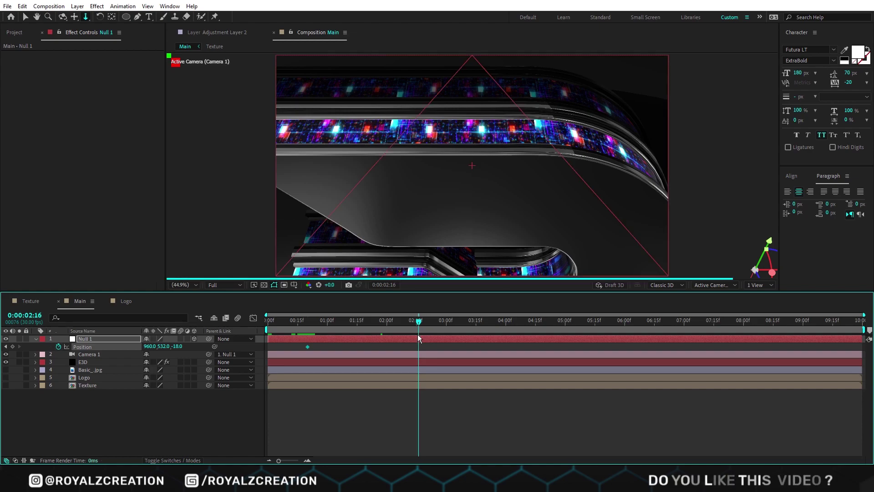
left_click(149, 347)
type("+75")
key("Return")
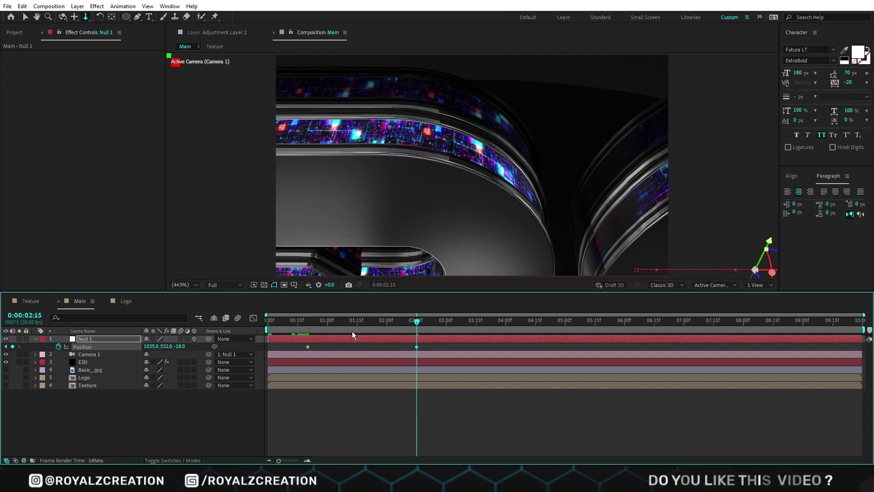
left_click_drag(398, 326, 268, 326)
key("space")
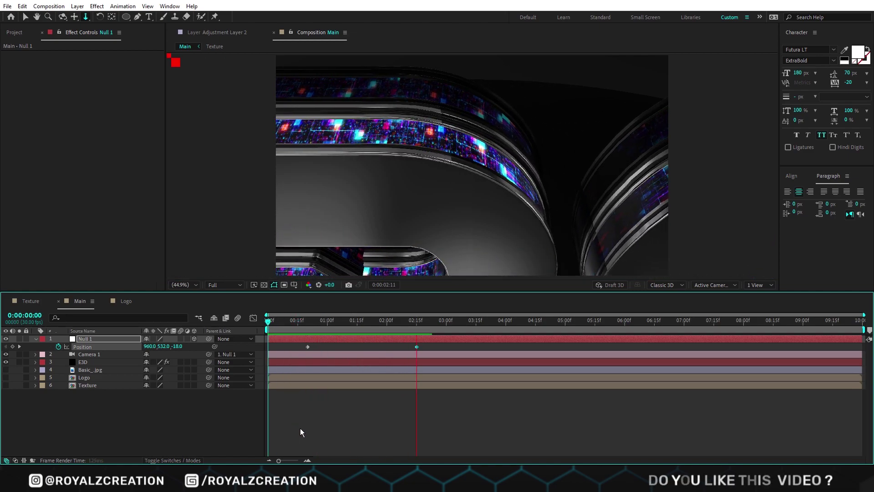
Apply Easy Ease to the null's first Position keyframe and end the work area at about 0:00:03:05.
left_click(312, 321)
right_click(307, 346)
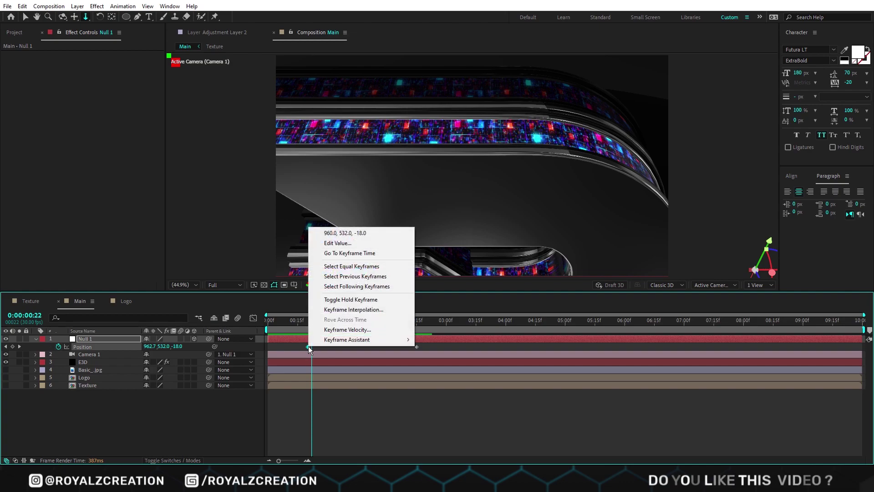
mouse_move(347, 344)
left_click(440, 365)
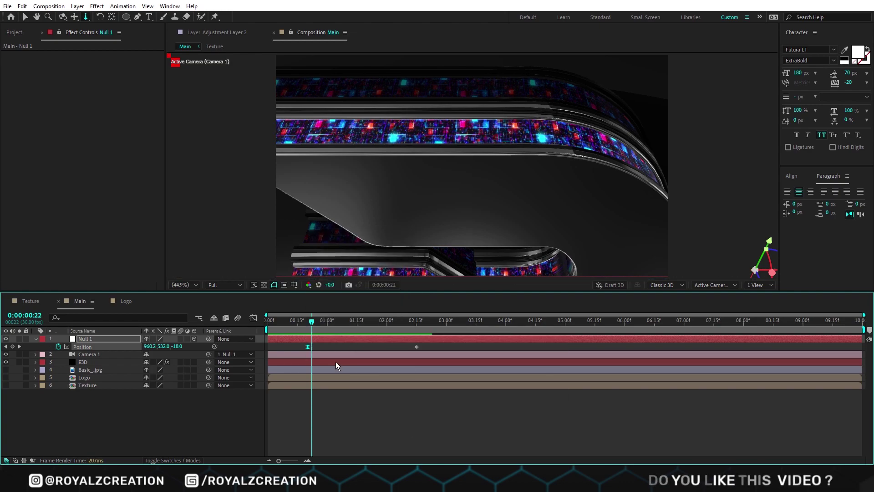
key("space")
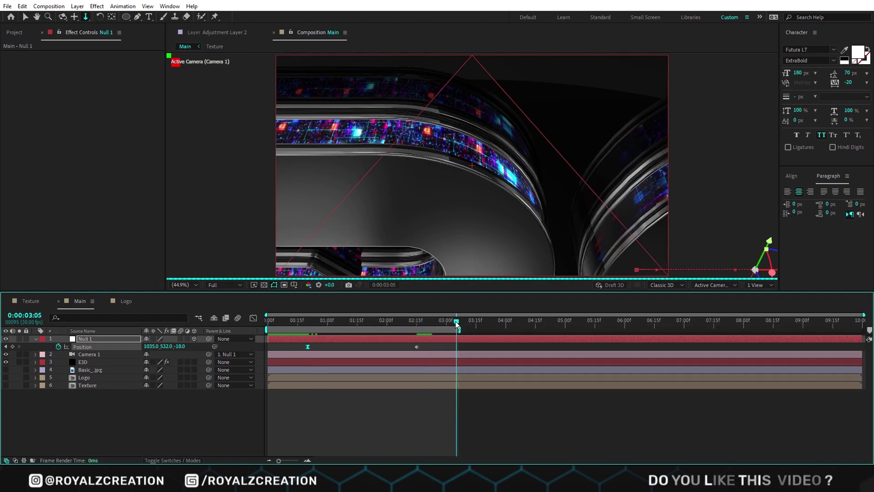
key("space")
Set Add Lighting to Dramatic in the E3D layer's Element render settings.
left_click(84, 362)
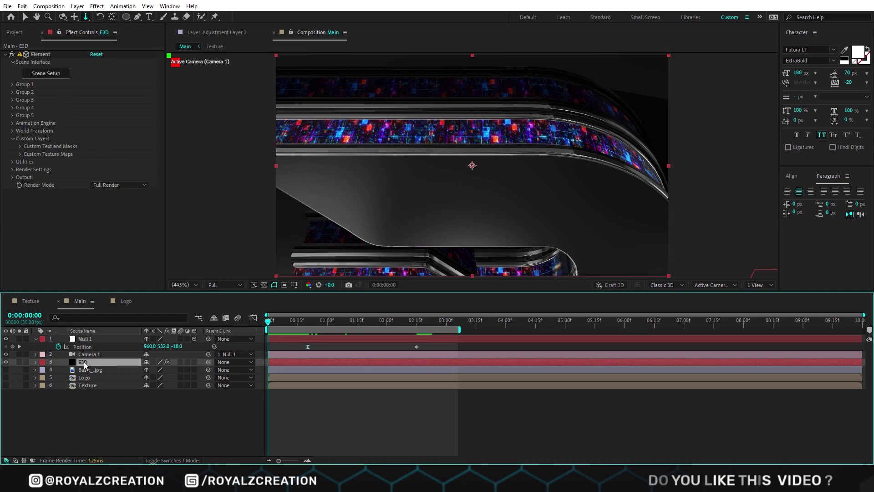
left_click(12, 169)
left_click(20, 185)
left_click(27, 216)
left_click(114, 208)
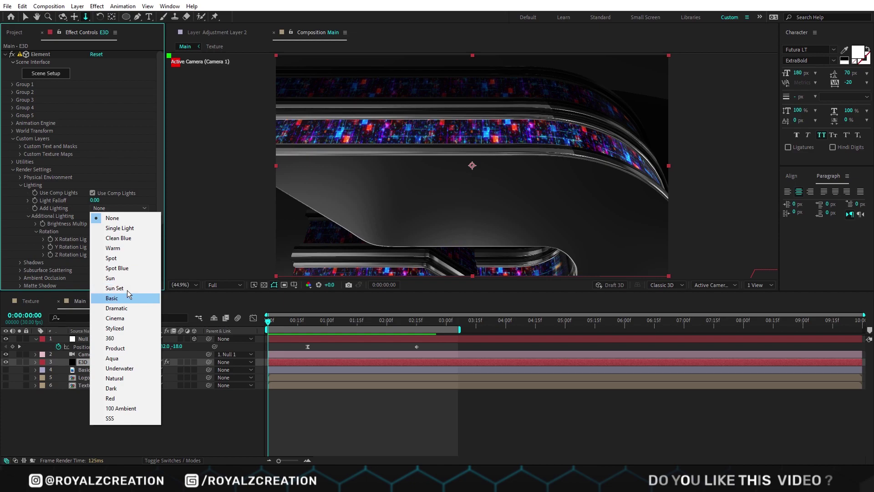
left_click(119, 309)
Set Element's Shadow Mode to Ray-Traced with 2 ray-traced shadow samples.
scroll(109, 229, "down", 4)
left_click(20, 201)
scroll(110, 196, "down", 1)
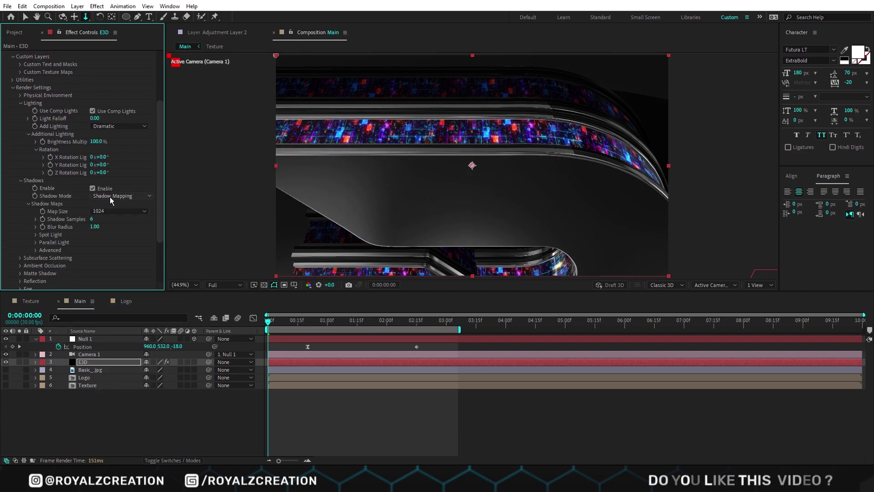
left_click(110, 201)
left_click(104, 211)
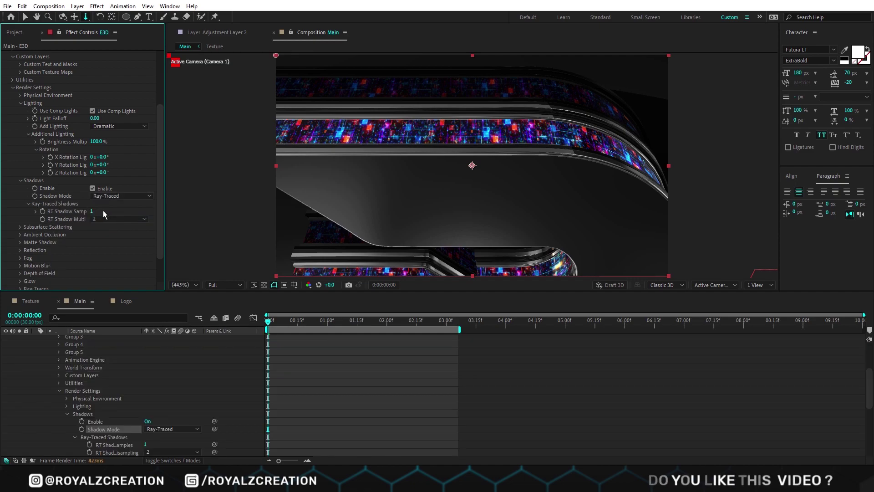
left_click(92, 211)
type("2")
key("Return")
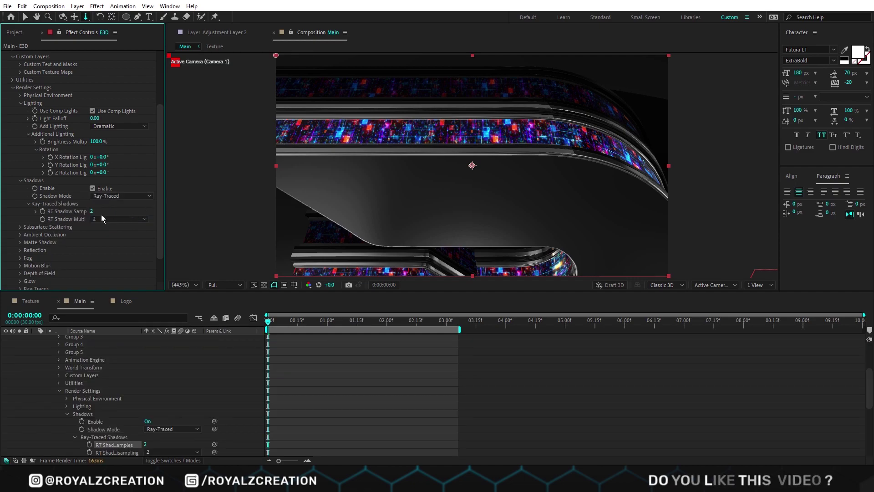
Expand Element's Ambient Occlusion settings and open the SSAO Intensity value for editing.
left_click(18, 234)
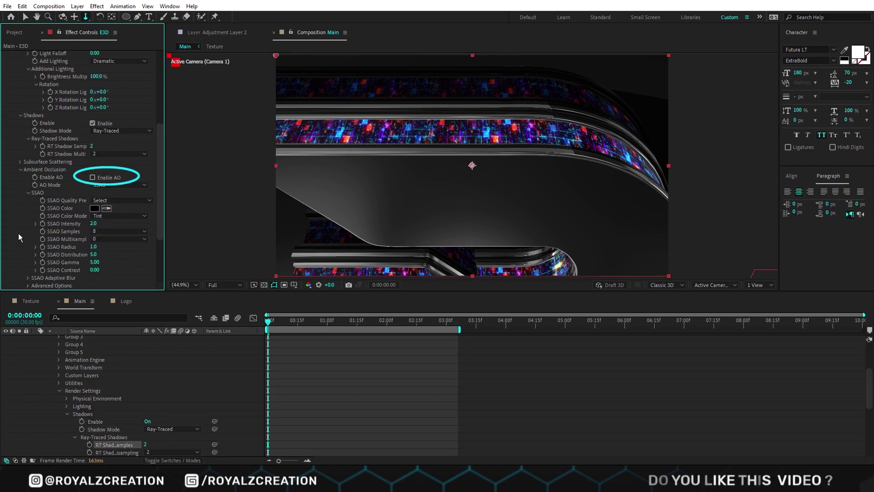
left_click(93, 223)
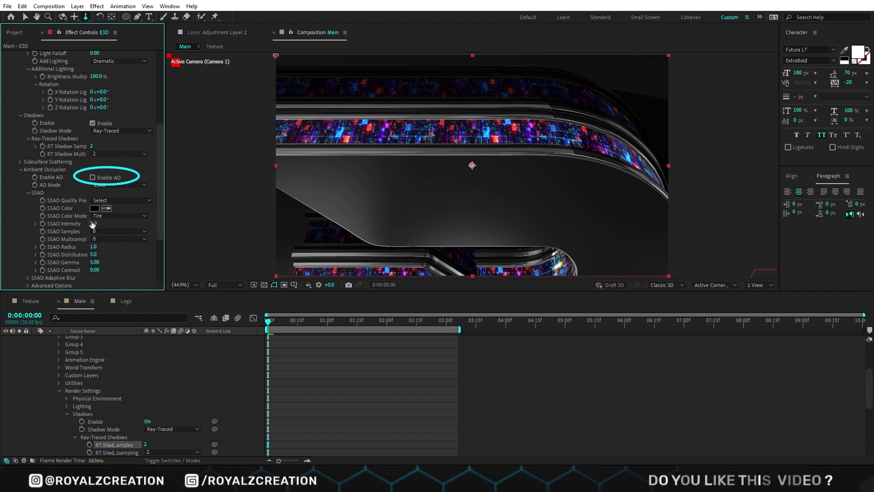
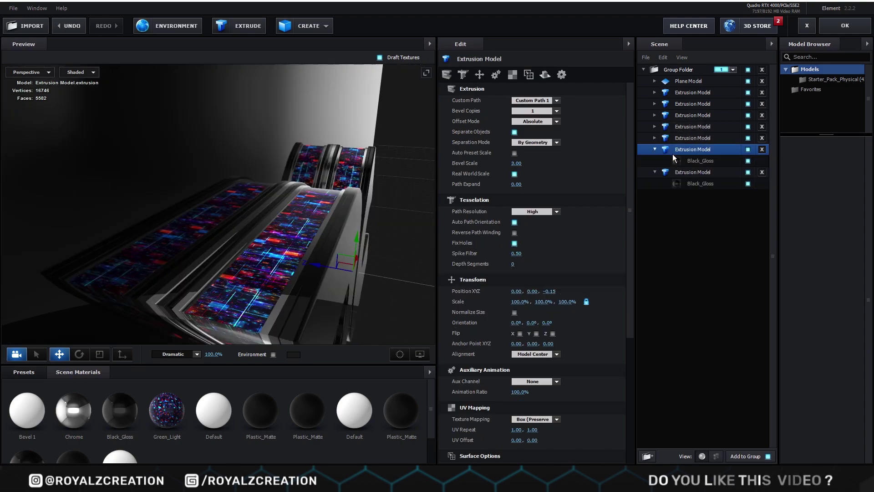
Replace the Black_Gloss material of the sixth extrusion model with the Gold preset from the Physical materials.
left_click(702, 160)
left_click(26, 374)
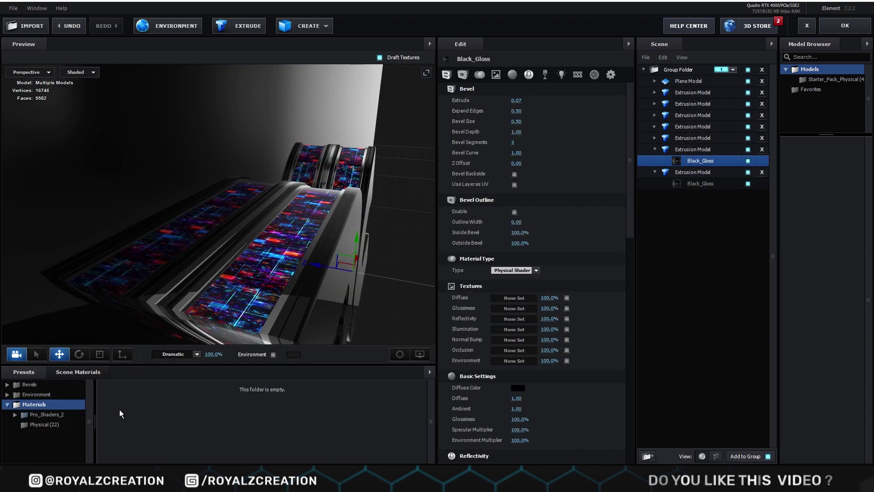
scroll(253, 426, "down", 1)
left_click_drag(122, 434, 699, 164)
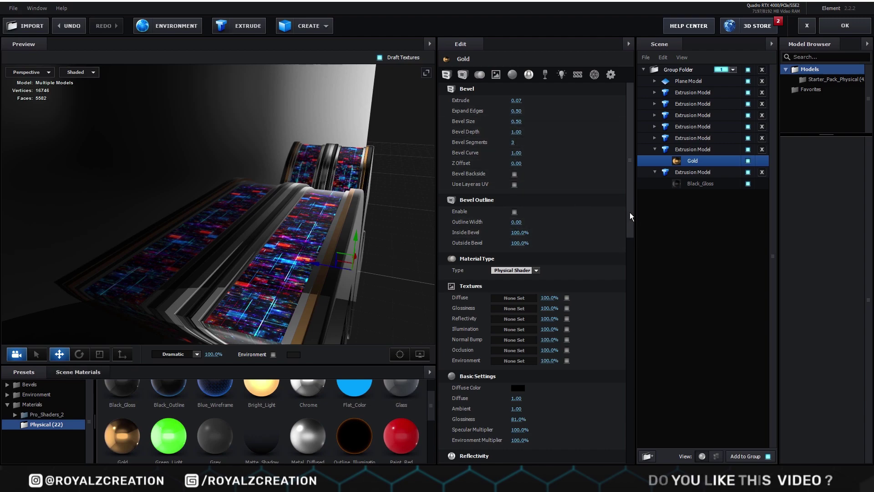
Set the Gold material's Diffuse Color to dark blue and its Diffuse value to 0.45.
left_click_drag(630, 212, 624, 264)
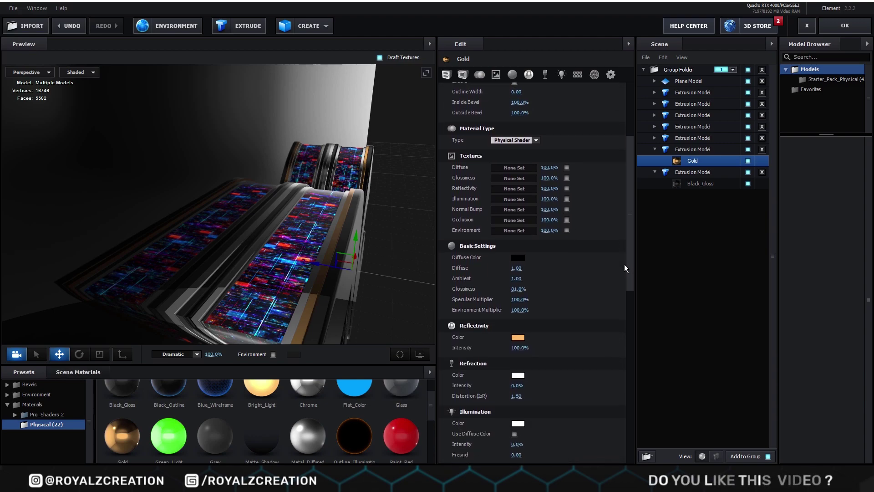
left_click(518, 258)
left_click_drag(520, 269, 520, 269)
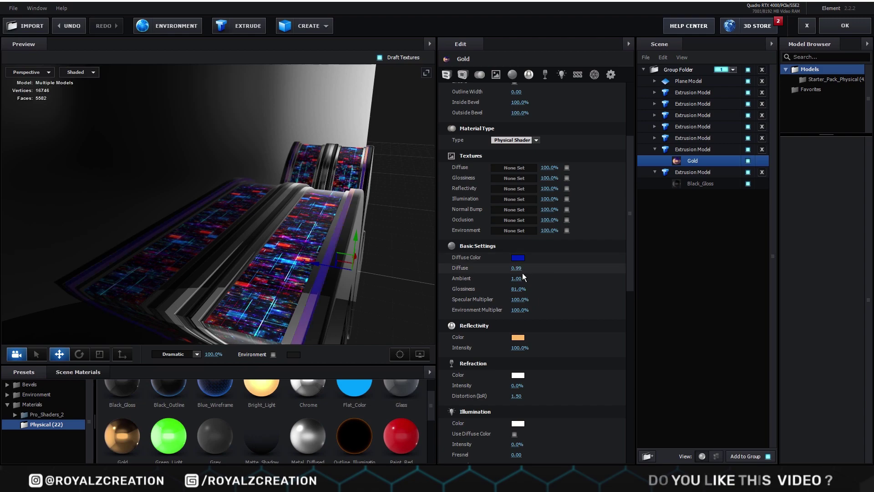
key("ctrl+z")
left_click(520, 268)
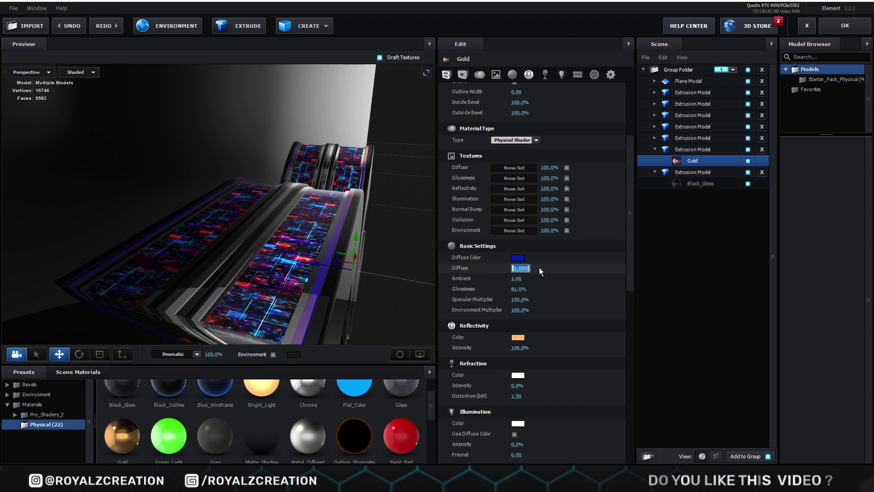
left_click_drag(365, 271, 491, 291)
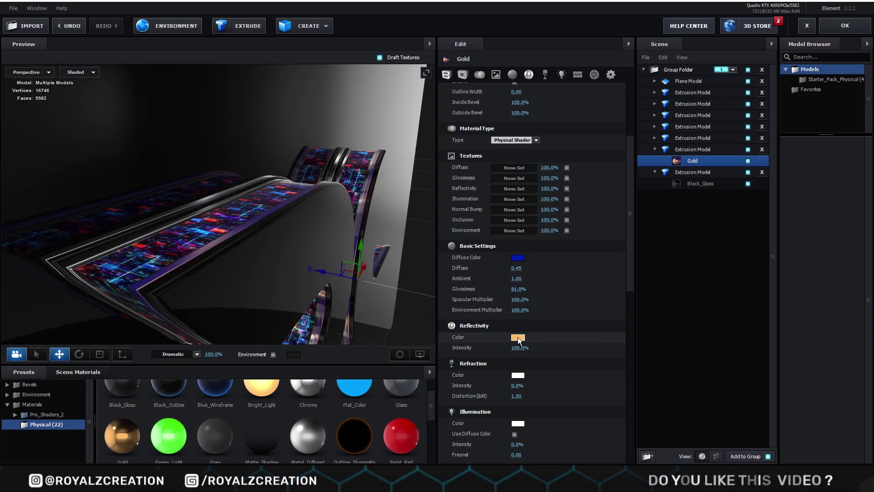
Set the Gold material's Reflectivity color to cyan and its Reflectivity intensity to 40%.
left_click(518, 338)
left_click(520, 347)
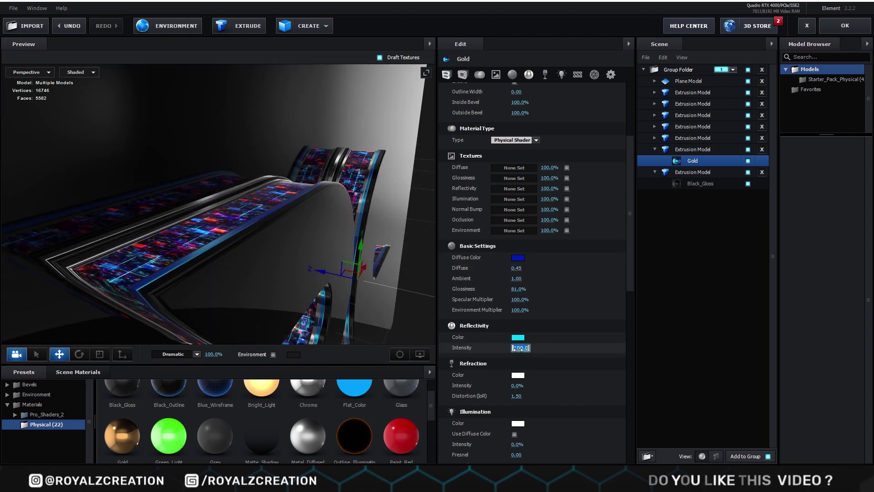
type("4")
key("Return")
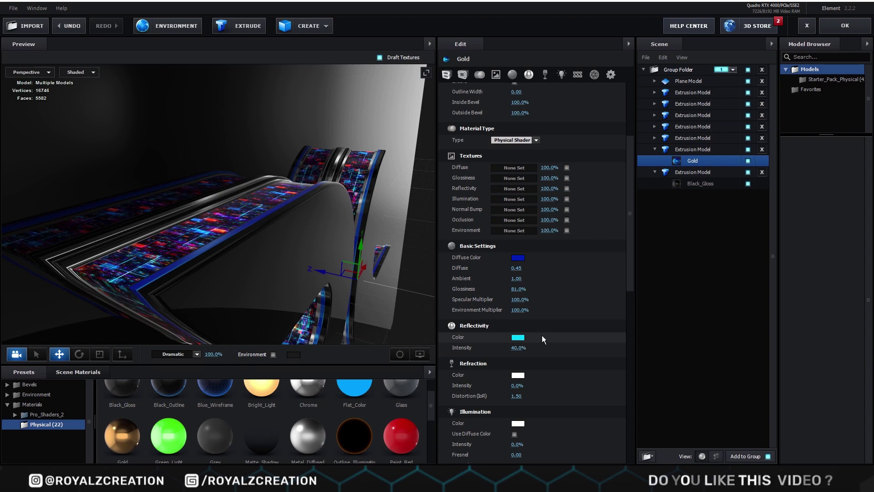
Restore the Reflectivity intensity to 100% and give the Gold material a cyan Refraction color at 40% intensity.
left_click_drag(519, 338, 511, 381)
type("40")
key("Return")
scroll(569, 386, "down", 5)
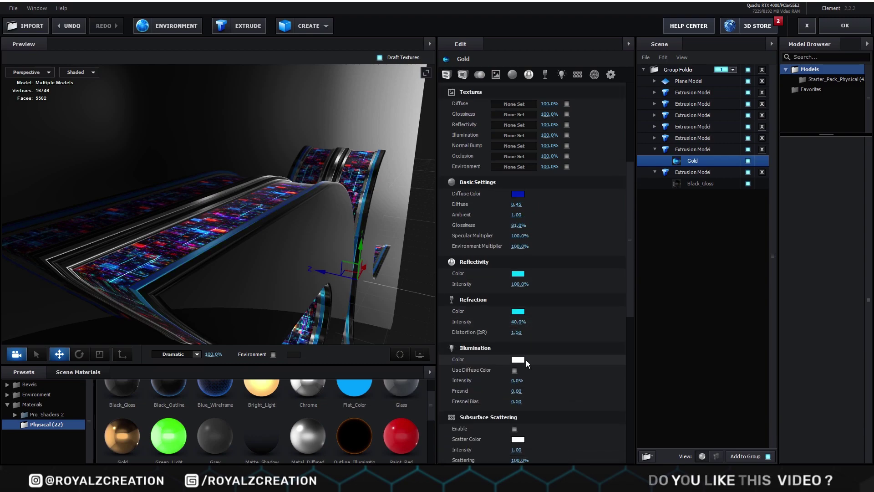
Give the Gold material a cyan Illumination color at 50% intensity and set its Illumination Fresnel to 1.
left_click(522, 360)
left_click(518, 381)
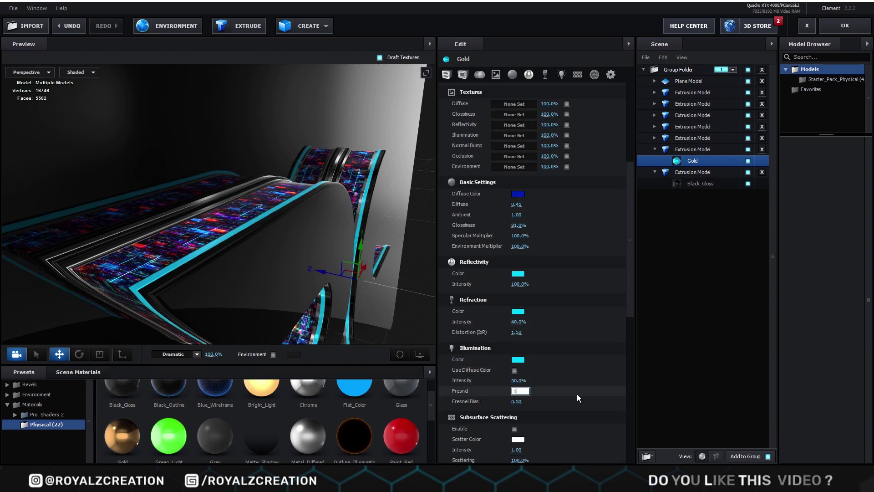
key("Return")
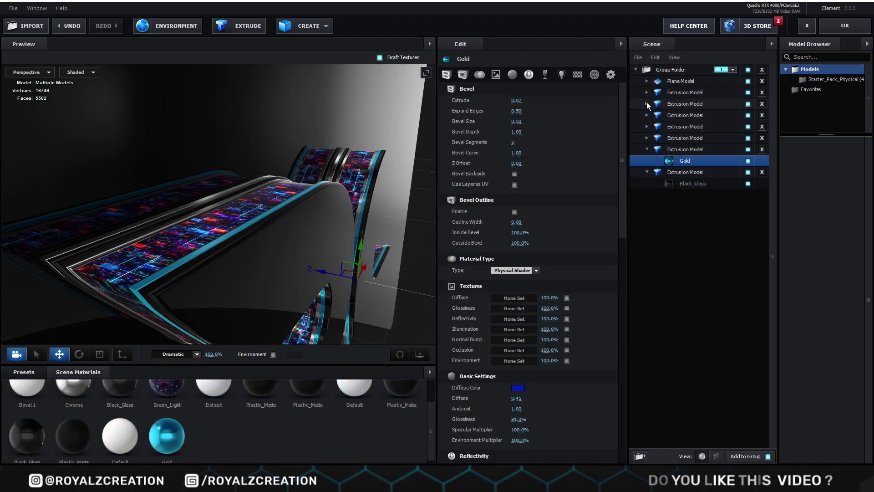
Replace the second extrusion model's Black_Gloss with the cyan Gold scene material and apply the scene setup changes.
left_click(645, 103)
left_click(644, 92)
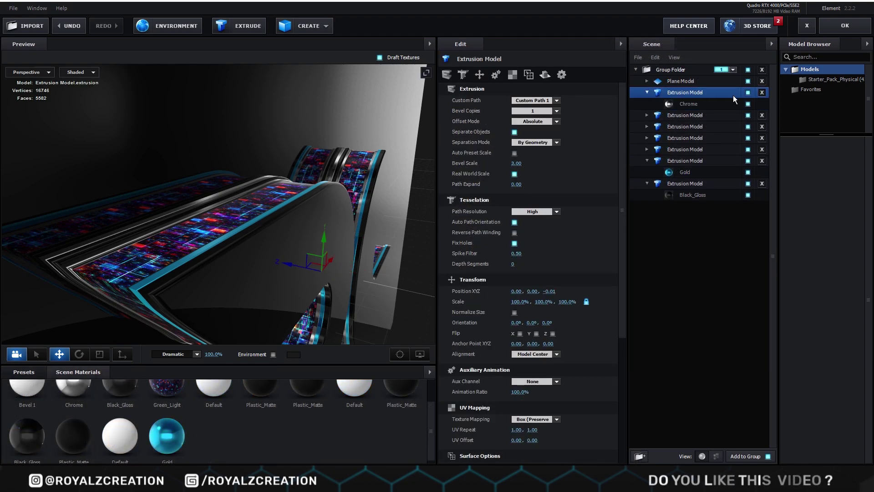
left_click(645, 114)
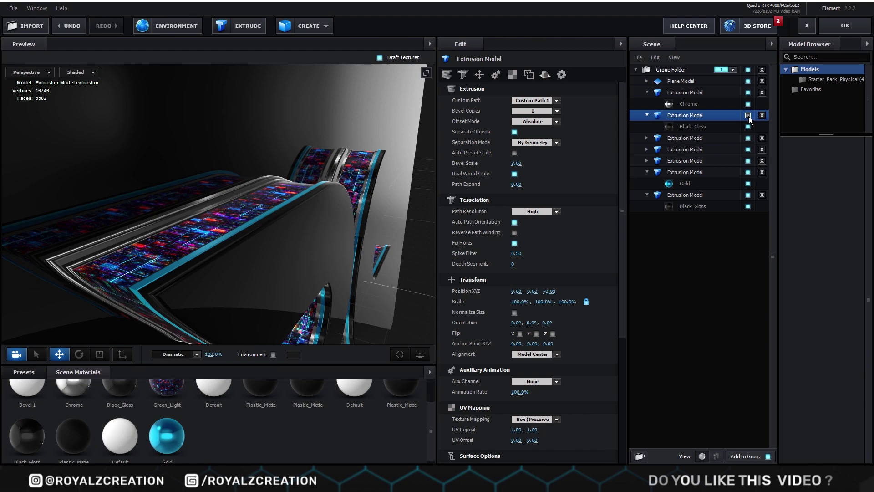
left_click_drag(159, 431, 686, 127)
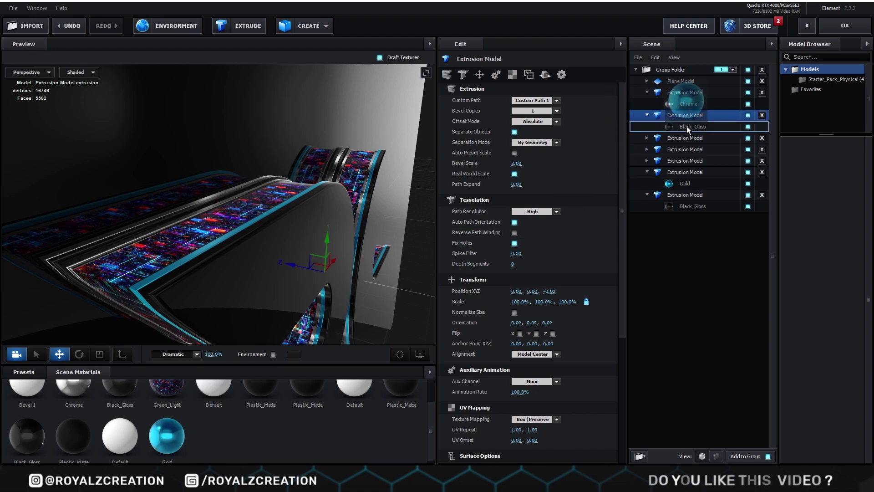
left_click_drag(360, 236, 416, 229)
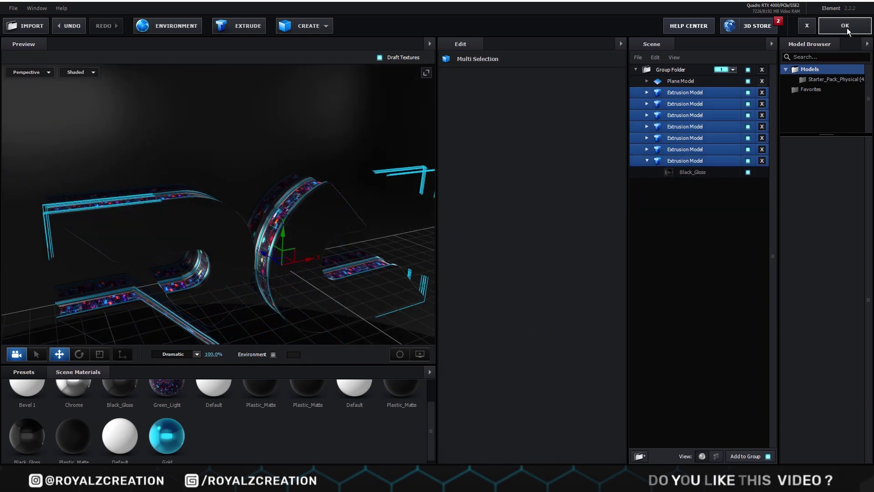
left_click(845, 26)
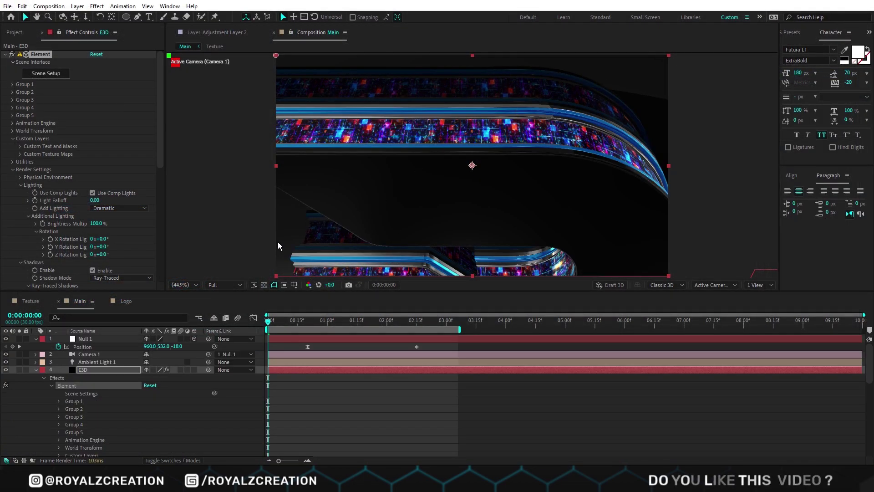
Add the Stylize Glow effect to the E3D layer and set its Glow Radius to 300.
left_click(794, 31)
left_click(808, 47)
type("glow")
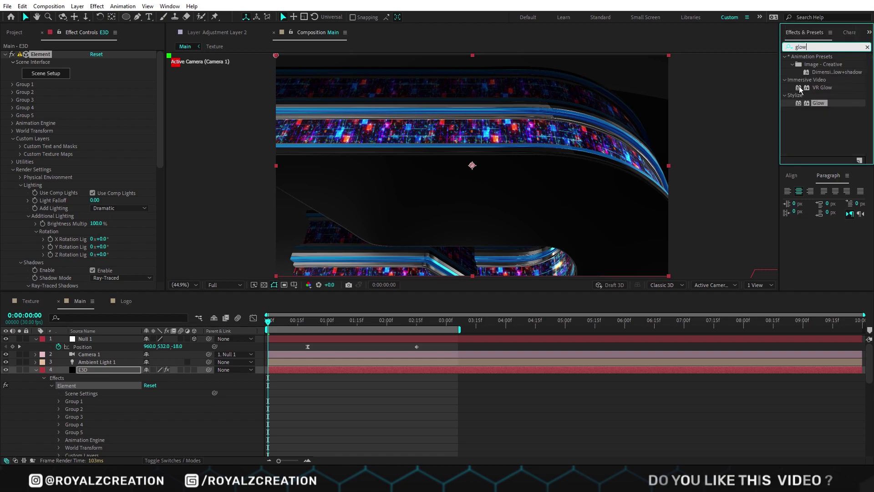
left_click(819, 104)
left_click_drag(820, 104, 129, 169)
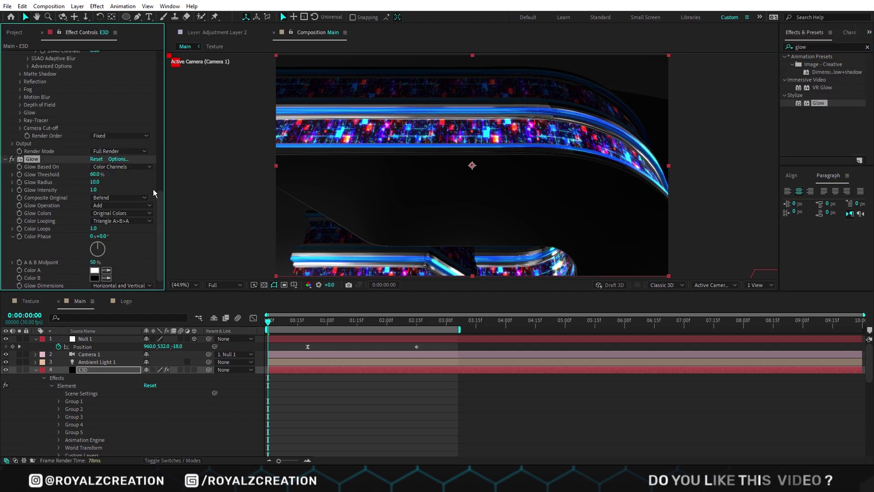
type("300")
key("Return")
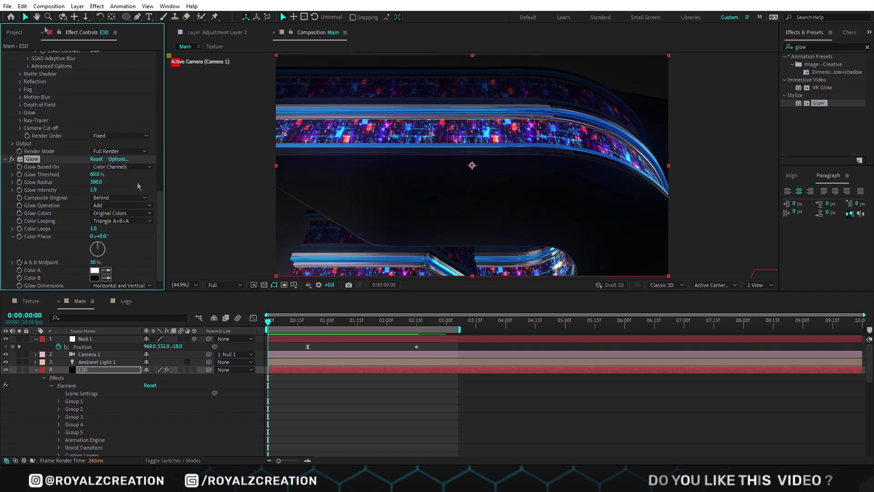
Place Lens Flare.mp4 above all layers in the Main composition, set its blending mode to Add and preview it.
left_click(14, 32)
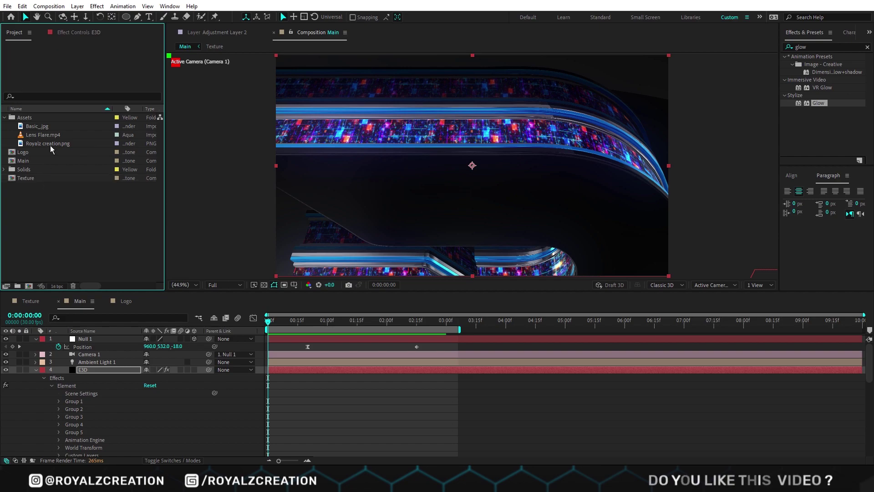
left_click_drag(50, 135, 114, 339)
left_click(184, 460)
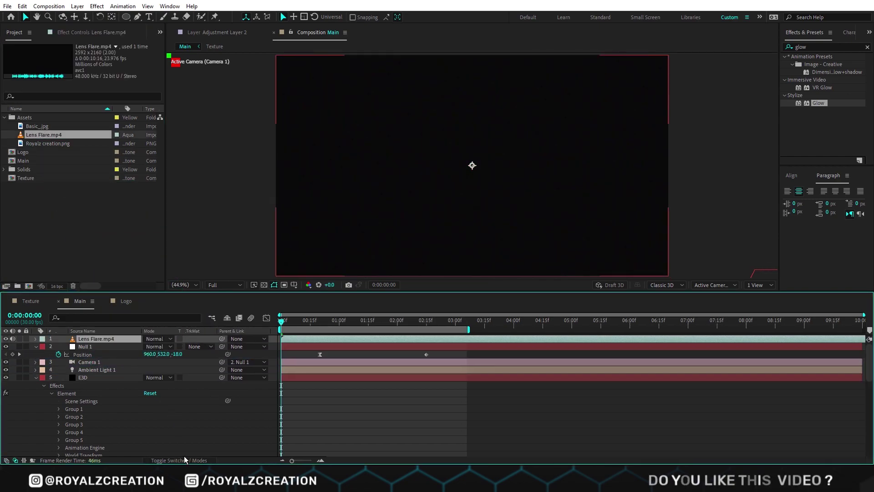
left_click(157, 338)
left_click(208, 166)
key("space")
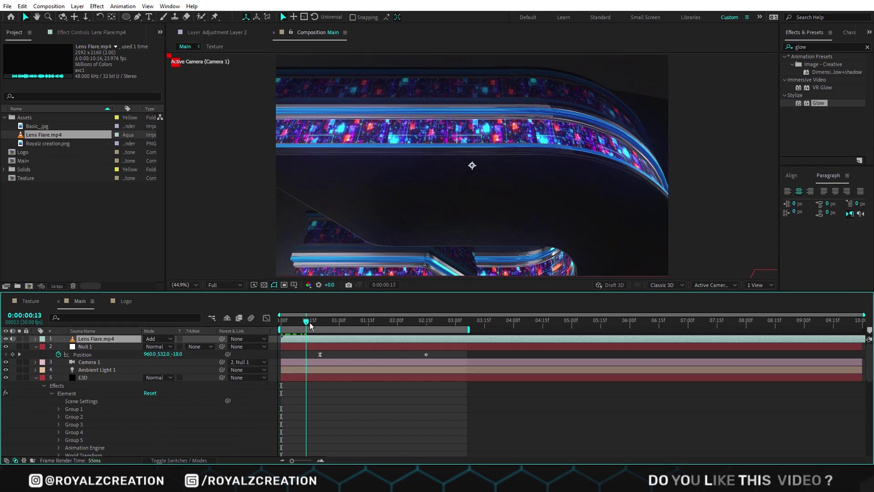
Apply Levels to the Lens Flare.mp4 layer with Input Black at 2293.8 and set the layer's opacity to 70%.
left_click(819, 47)
type("leve")
double_click(820, 103)
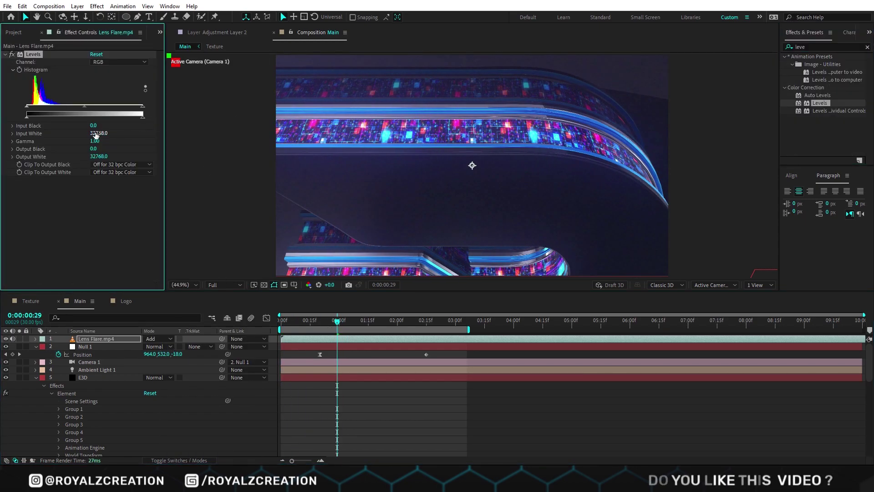
left_click_drag(93, 125, 101, 127)
key("t")
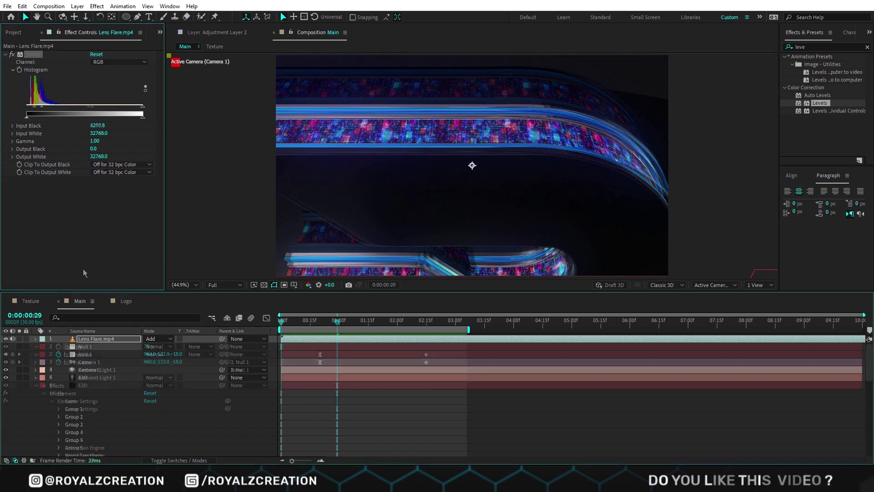
Set keyframes at 0:00:00:20 for all eight Multi-Pass Mixer properties, Diffuse through SSS, in the E3D layer's Element effect.
key("Home")
left_click(88, 385)
scroll(94, 181, "down", 10)
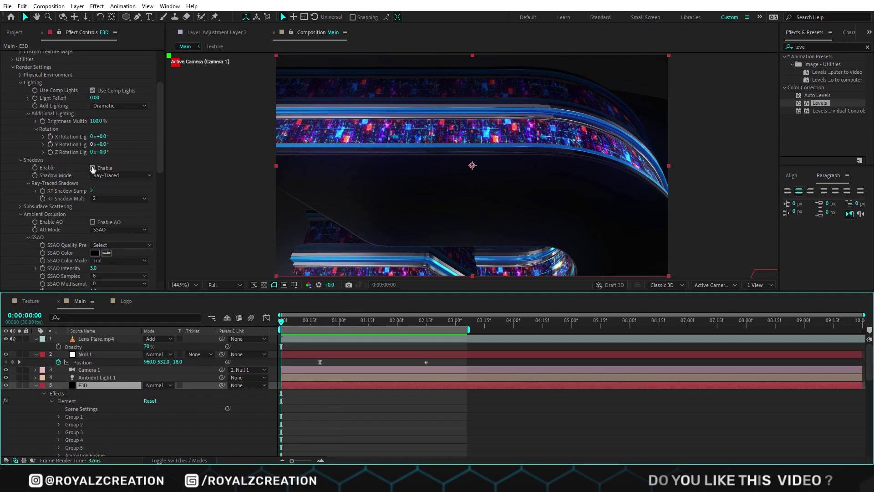
left_click(12, 144)
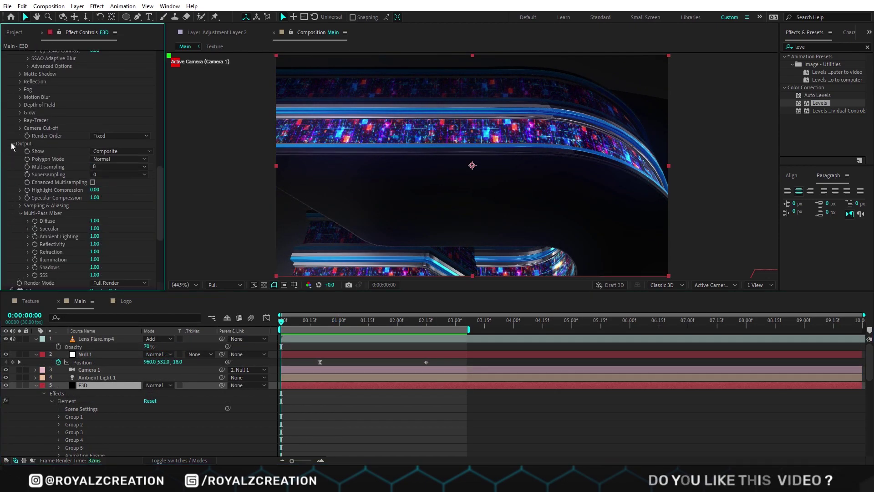
scroll(44, 197, "down", 3)
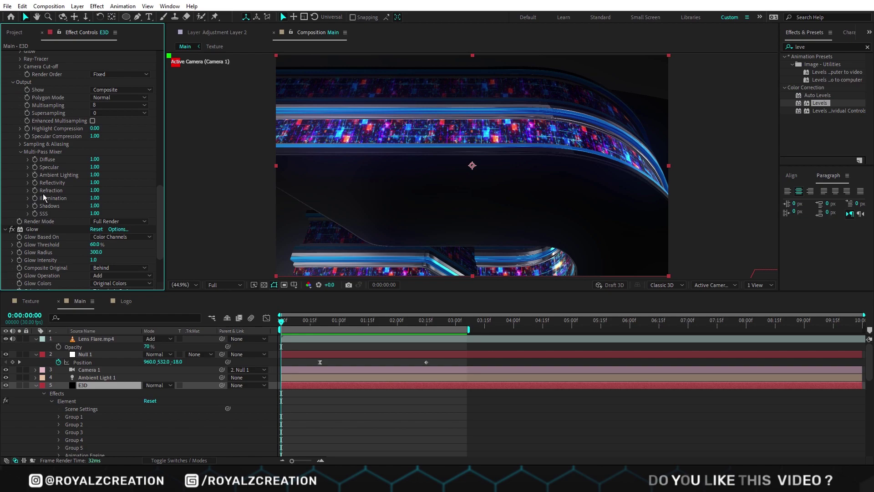
left_click(321, 325)
scroll(35, 153, "down", 1)
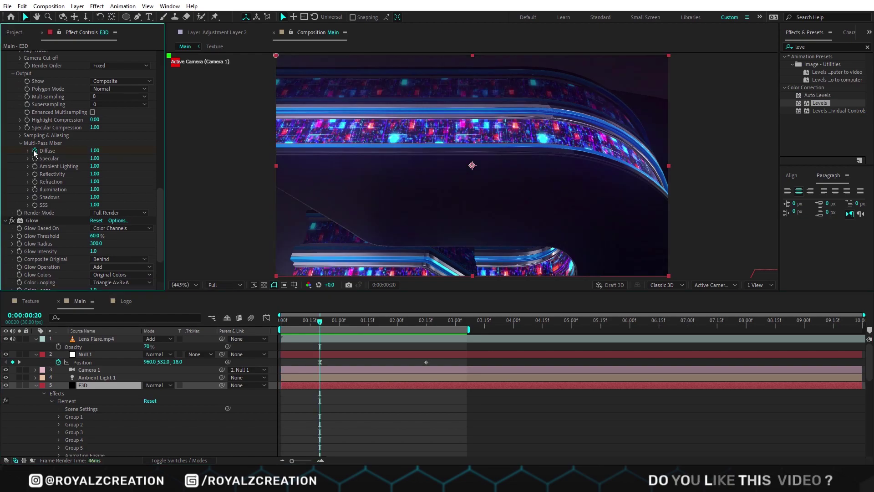
left_click(37, 206)
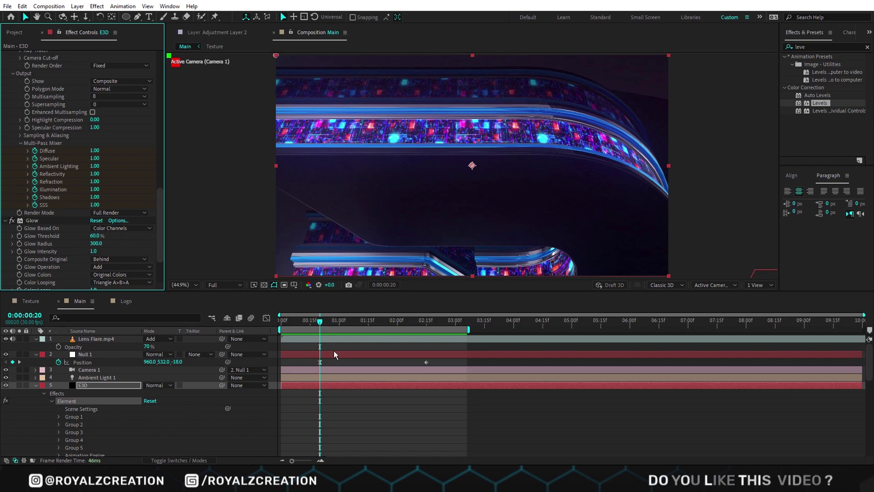
Set all eight Multi-Pass Mixer values of the E3D layer, Diffuse through SSS, to 0 at 0:00:00:00.
key("u")
scroll(308, 418, "down", 1)
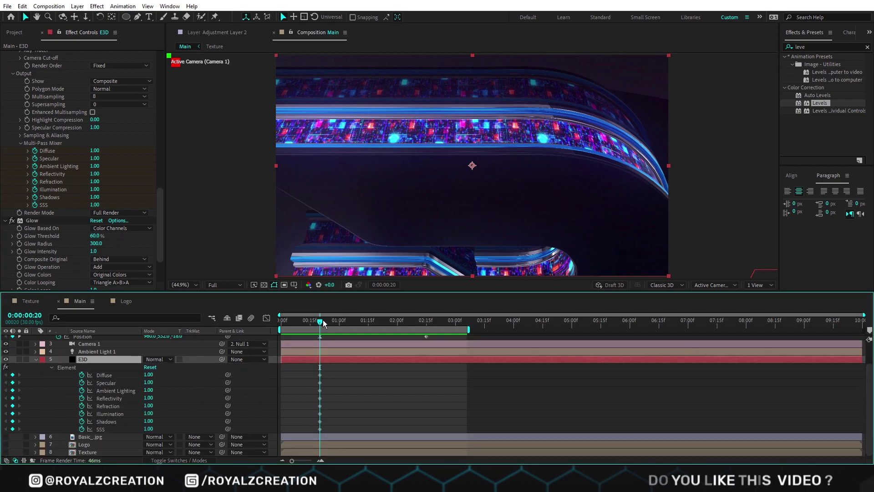
left_click_drag(320, 321, 268, 327)
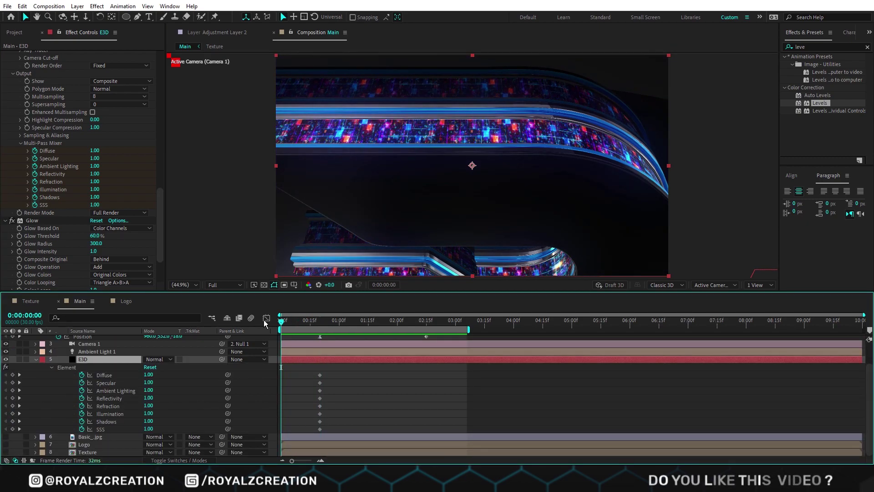
left_click(94, 150)
type("0")
left_click(99, 158)
type("0")
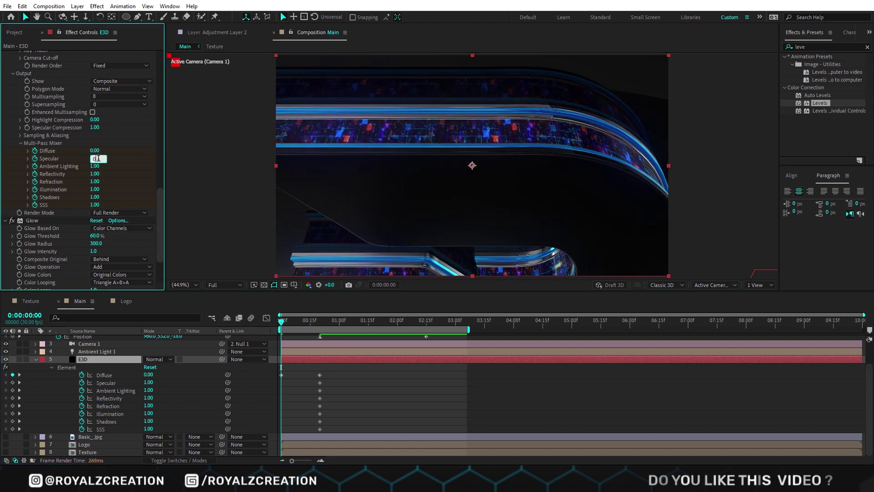
left_click(94, 166)
type("0")
left_click(94, 174)
type("0")
left_click(95, 182)
type("0")
left_click(95, 189)
type("0")
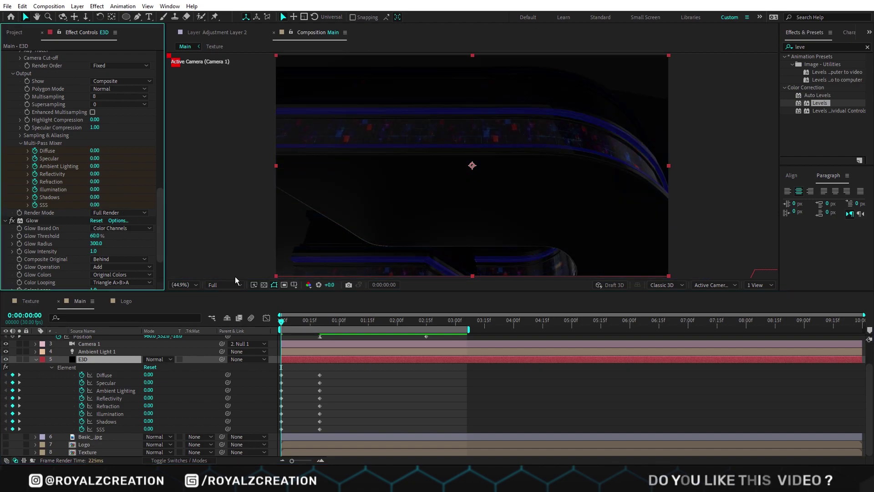
Apply Easy Ease to all the Multi-Pass Mixer keyframes at the start of the timeline.
left_click_drag(288, 434, 277, 371)
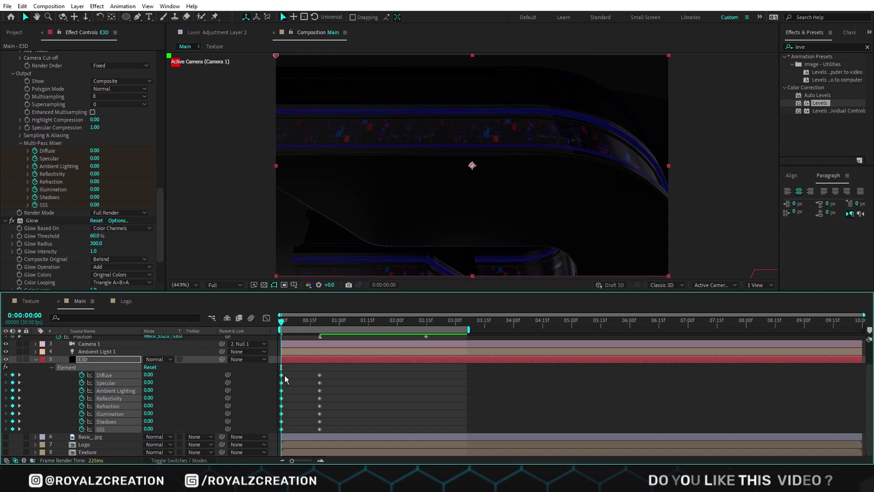
right_click(282, 374)
mouse_move(315, 374)
left_click(409, 401)
left_click(371, 400)
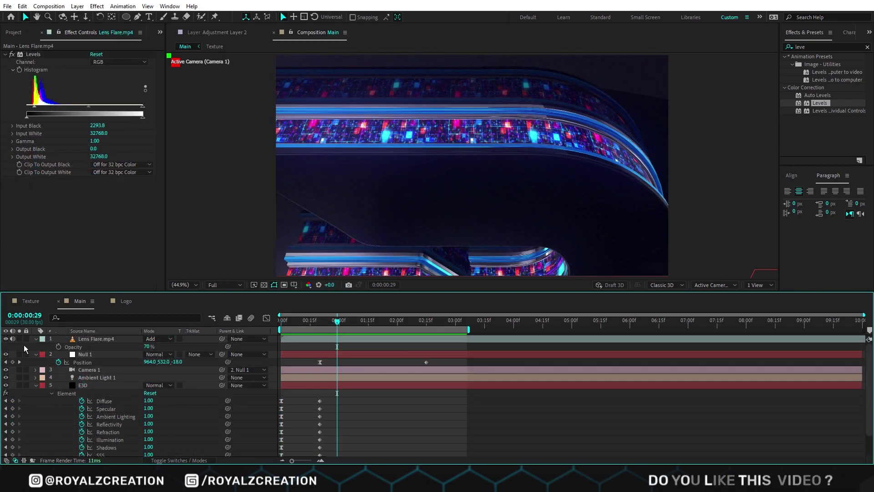
Create an adjustment layer above all layers and add Hue/Saturation to it with Master Saturation at 5.
right_click(23, 345)
mouse_move(48, 350)
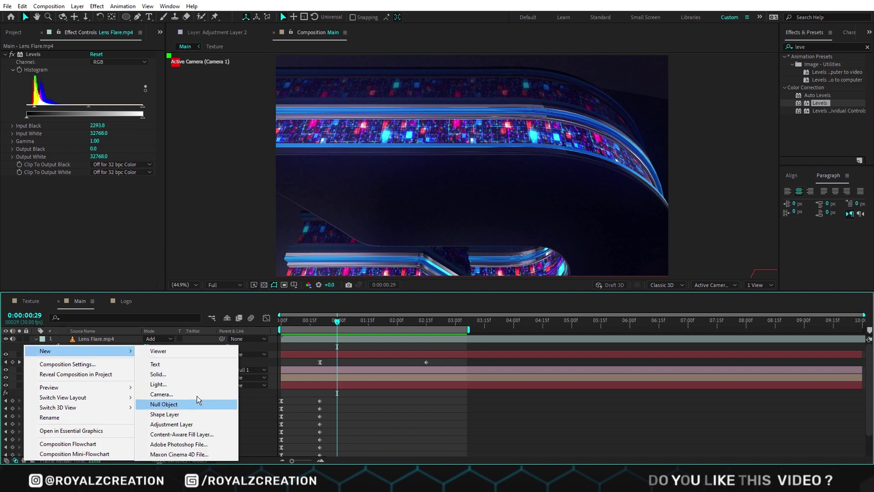
left_click(189, 424)
left_click(812, 43)
type("hue")
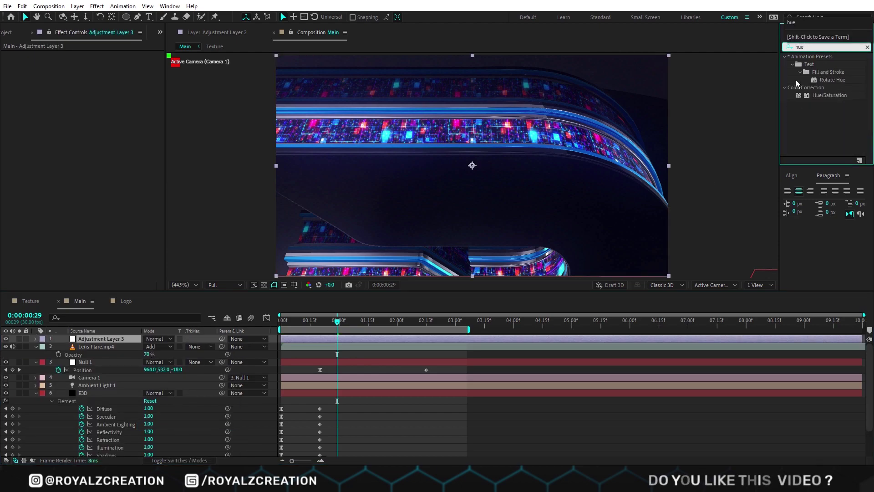
left_click_drag(830, 95, 114, 95)
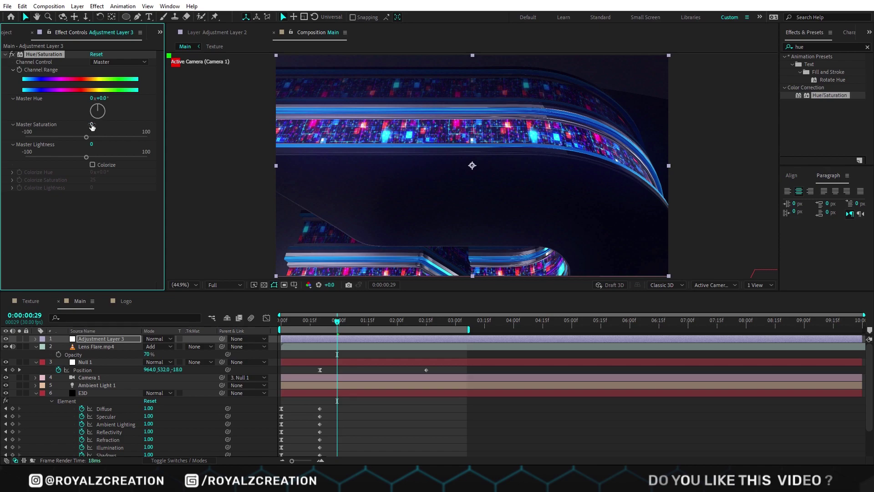
left_click(143, 130)
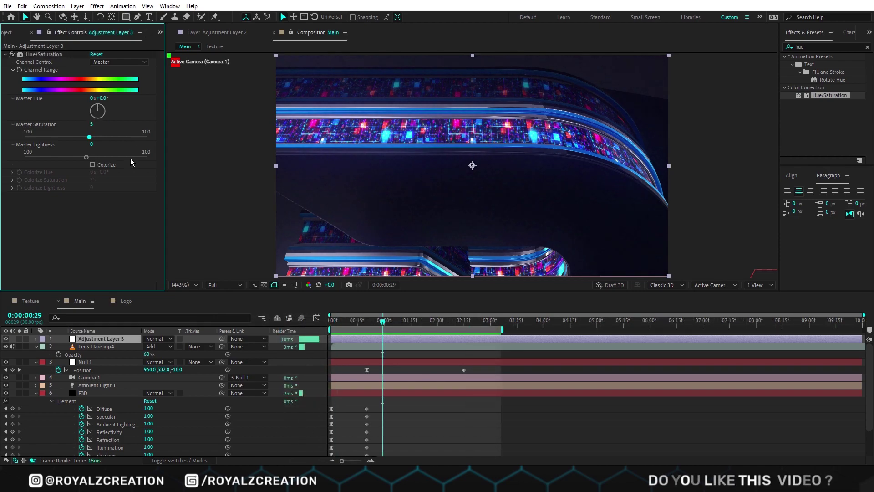
Set the E3D layer's additional lighting Z Rotation to 215° and return to the start of the timeline.
left_click(108, 393)
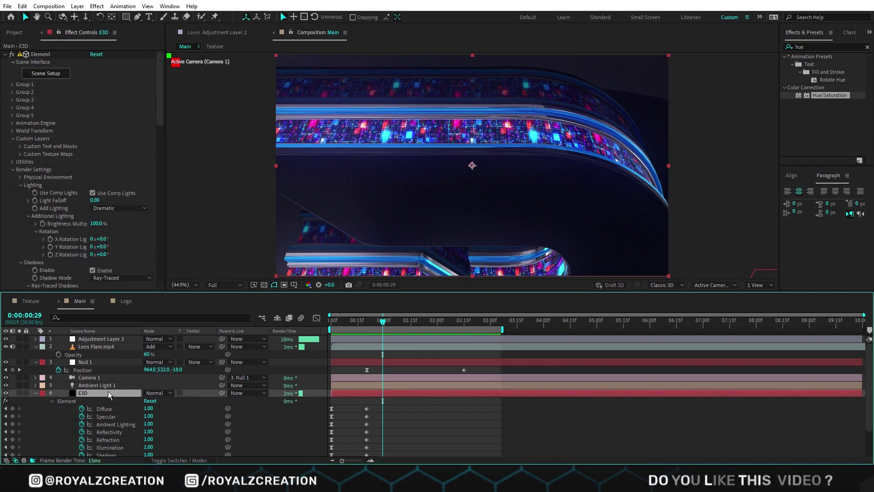
left_click(102, 254)
type("215")
key("Return")
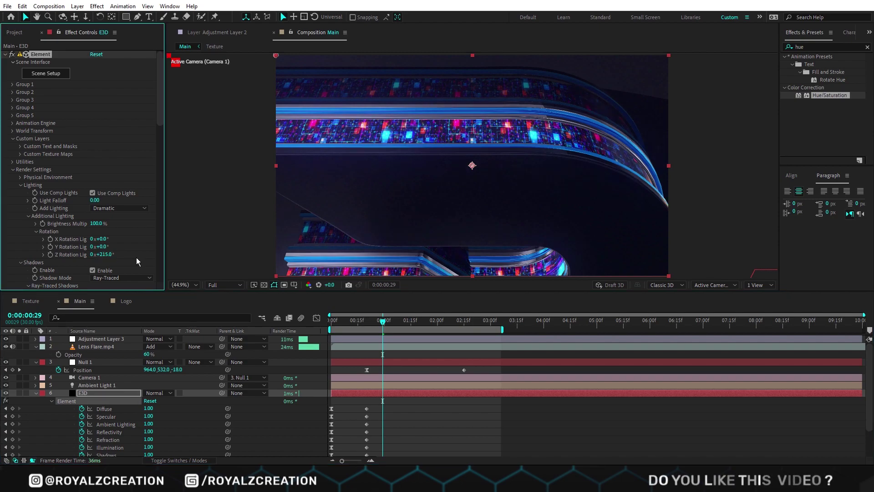
left_click_drag(382, 324, 331, 321)
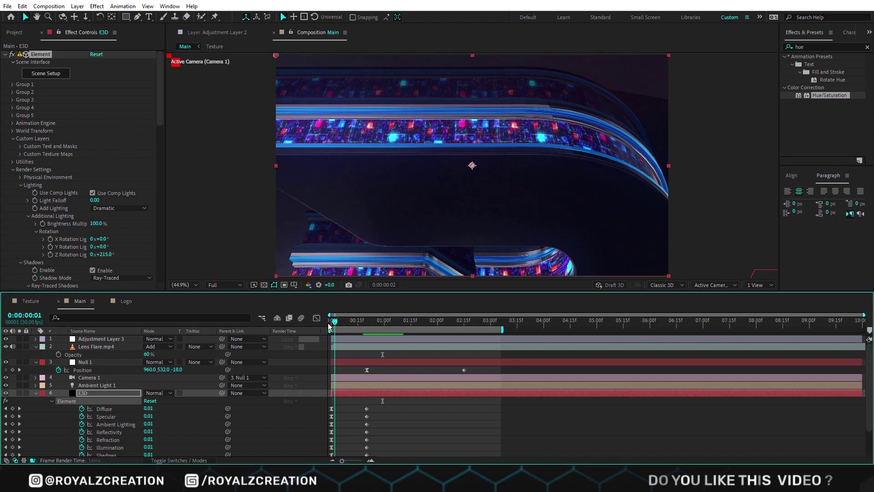